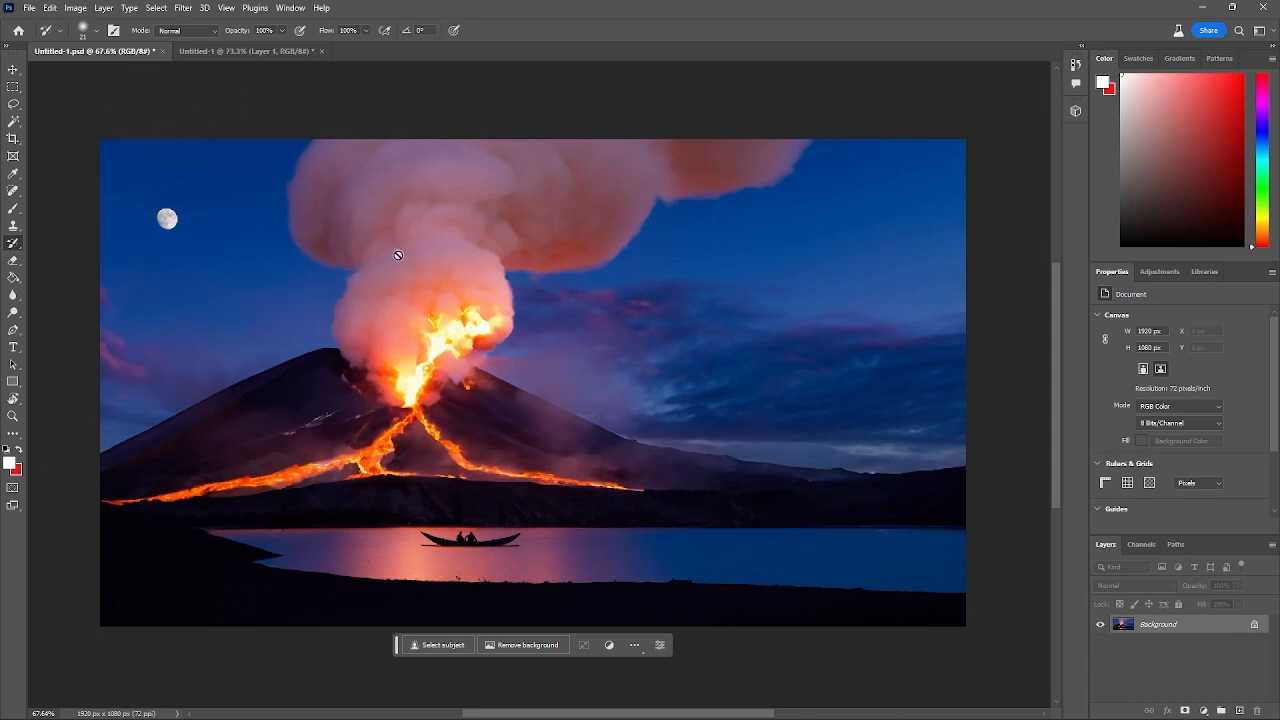
- Switch to the blank Untitled-1 document and select the entire artboard with the Rectangular Marquee tool
left_click(243, 53)
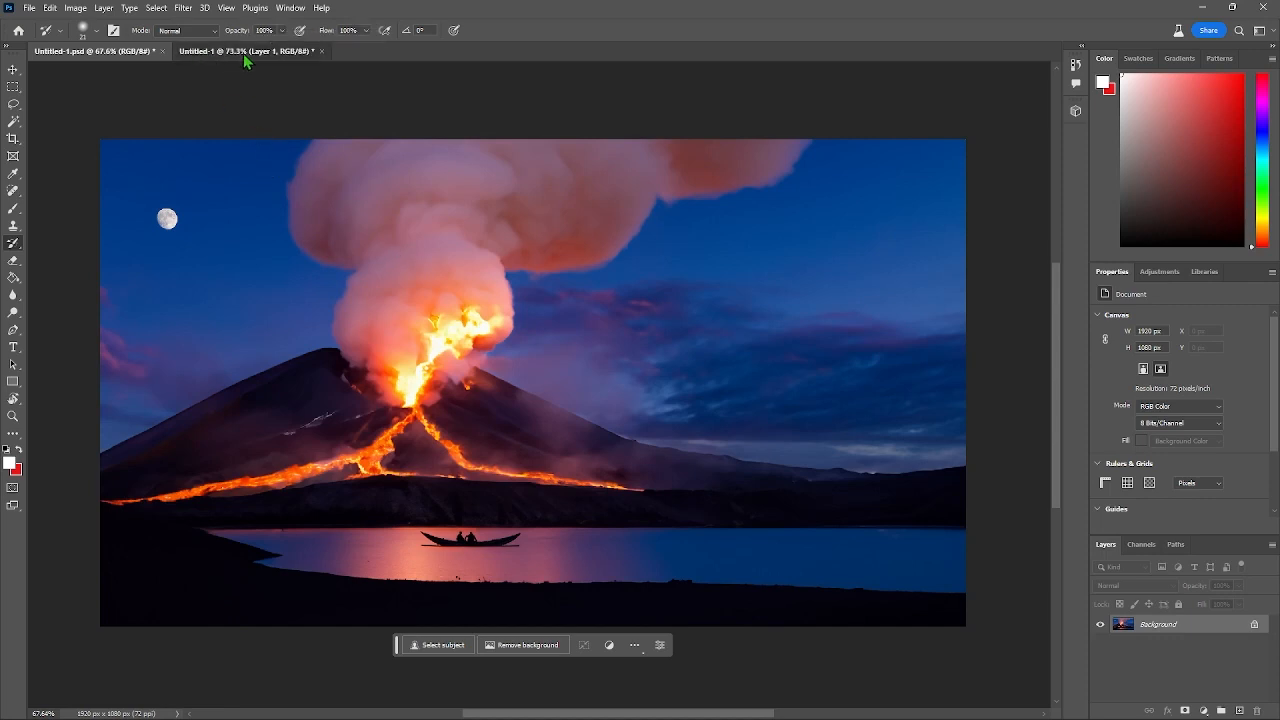
key("m")
left_click_drag(69, 94, 27, 92)
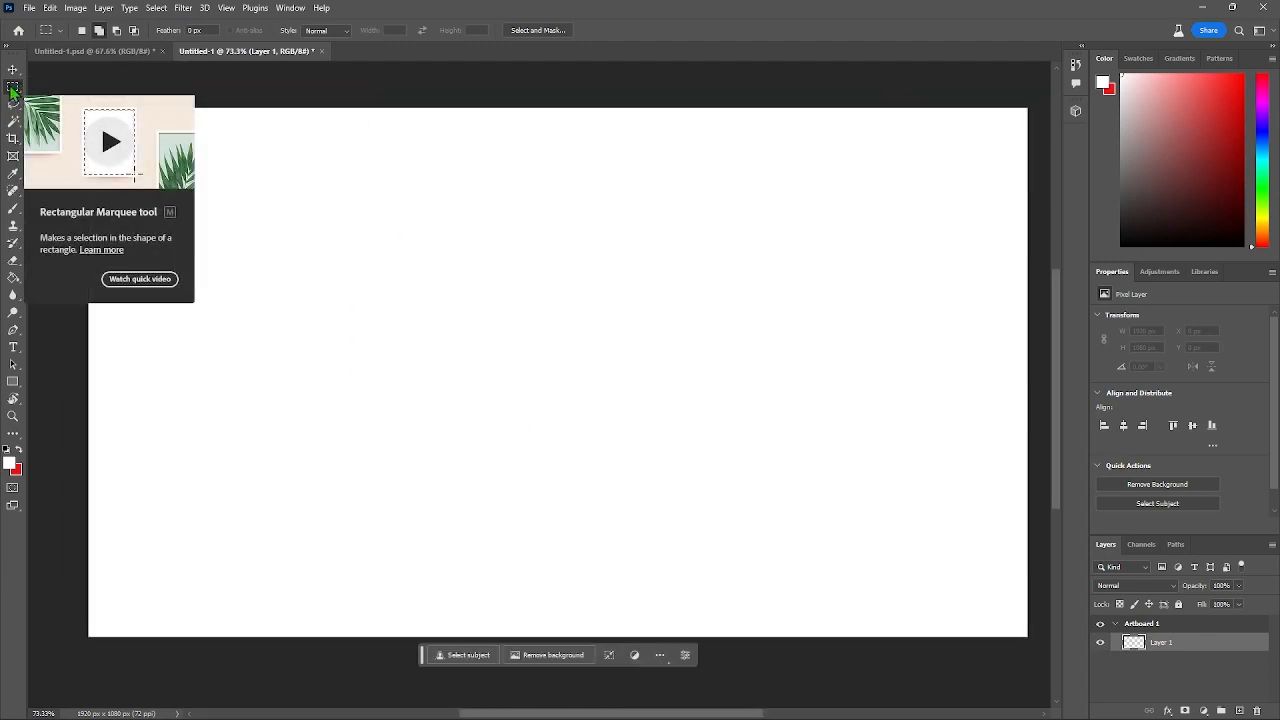
left_click_drag(13, 91, 13, 92)
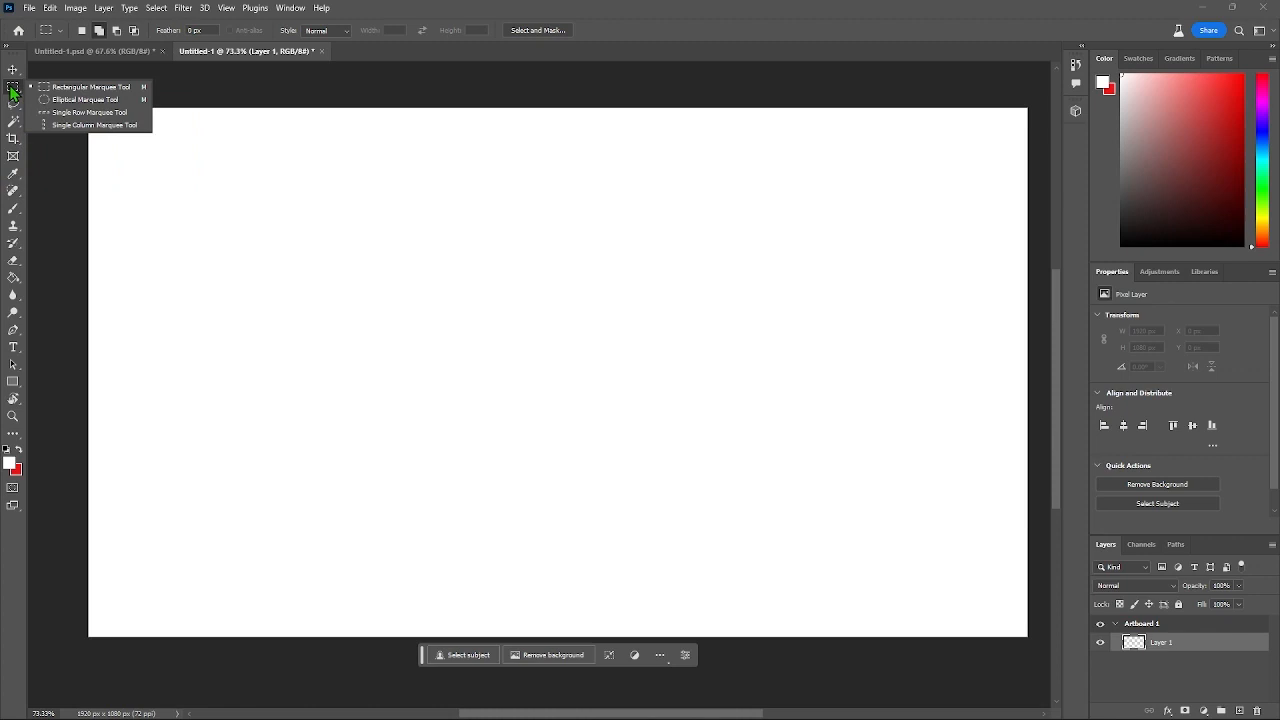
left_click(90, 87)
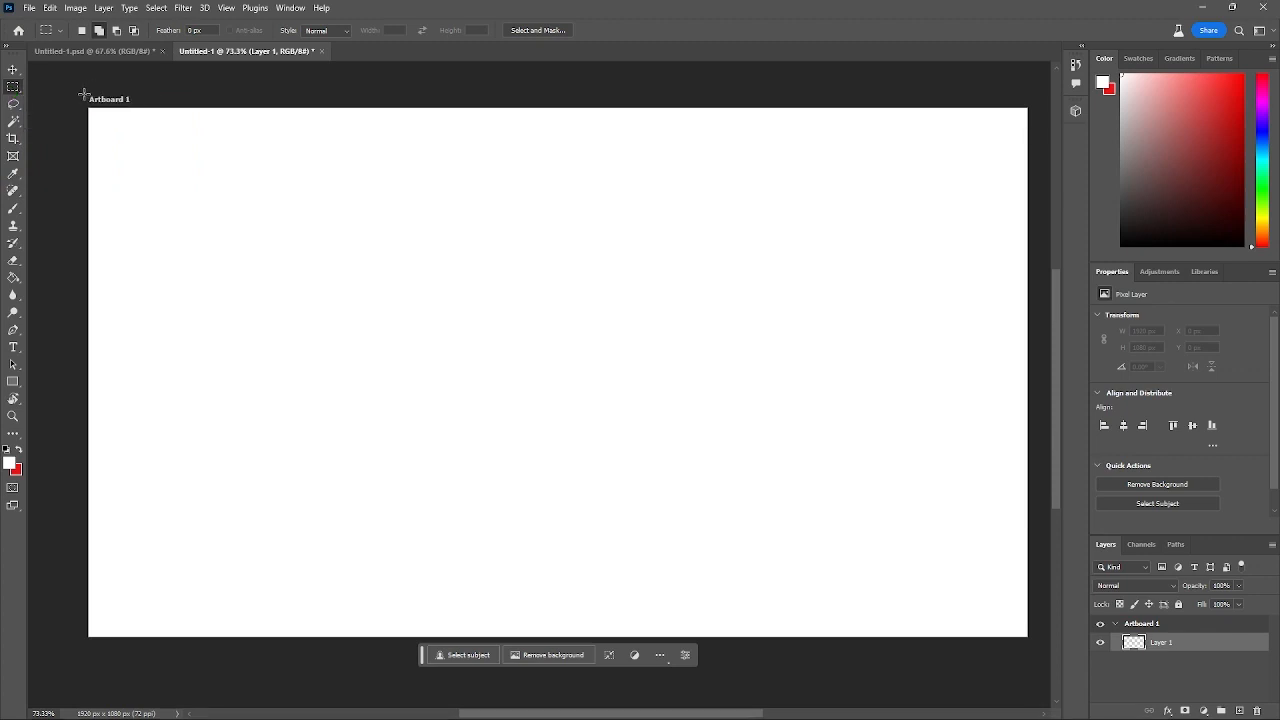
left_click_drag(86, 102, 1028, 638)
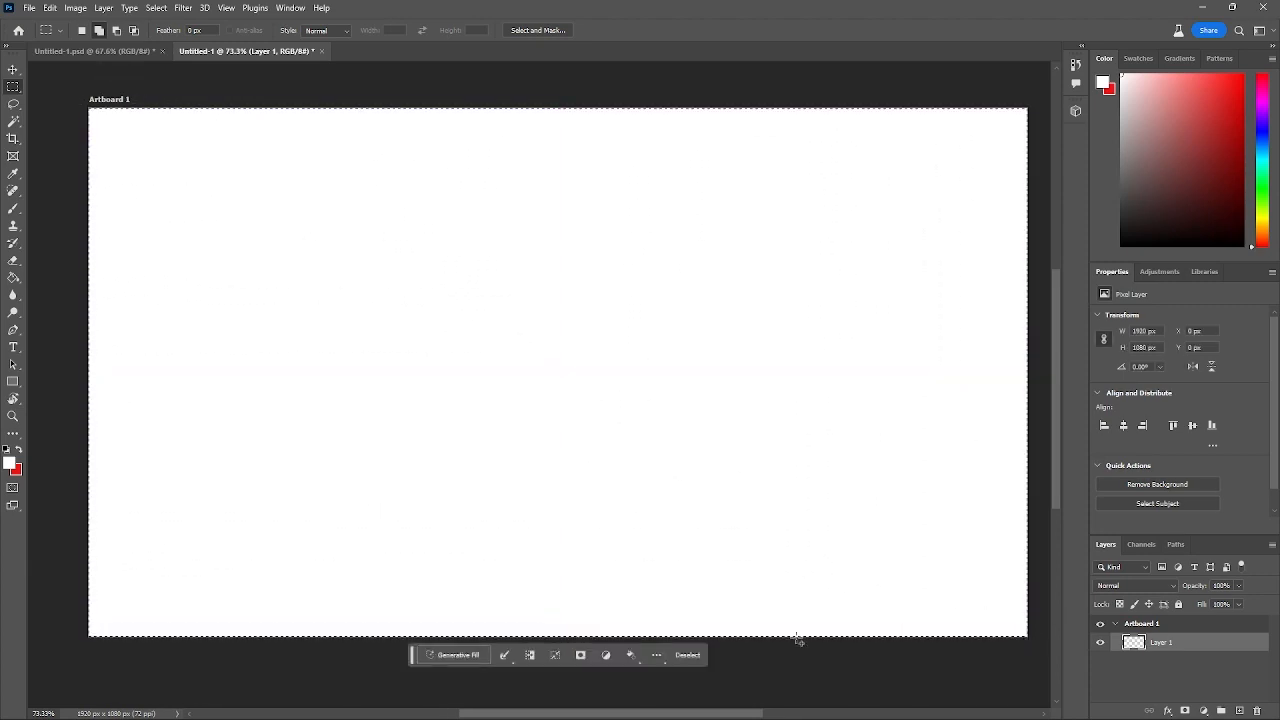
- Generate a fill for the selected artboard with the prompt "put a active vacano erupting in the background with a lake in the forground"
left_click(464, 655)
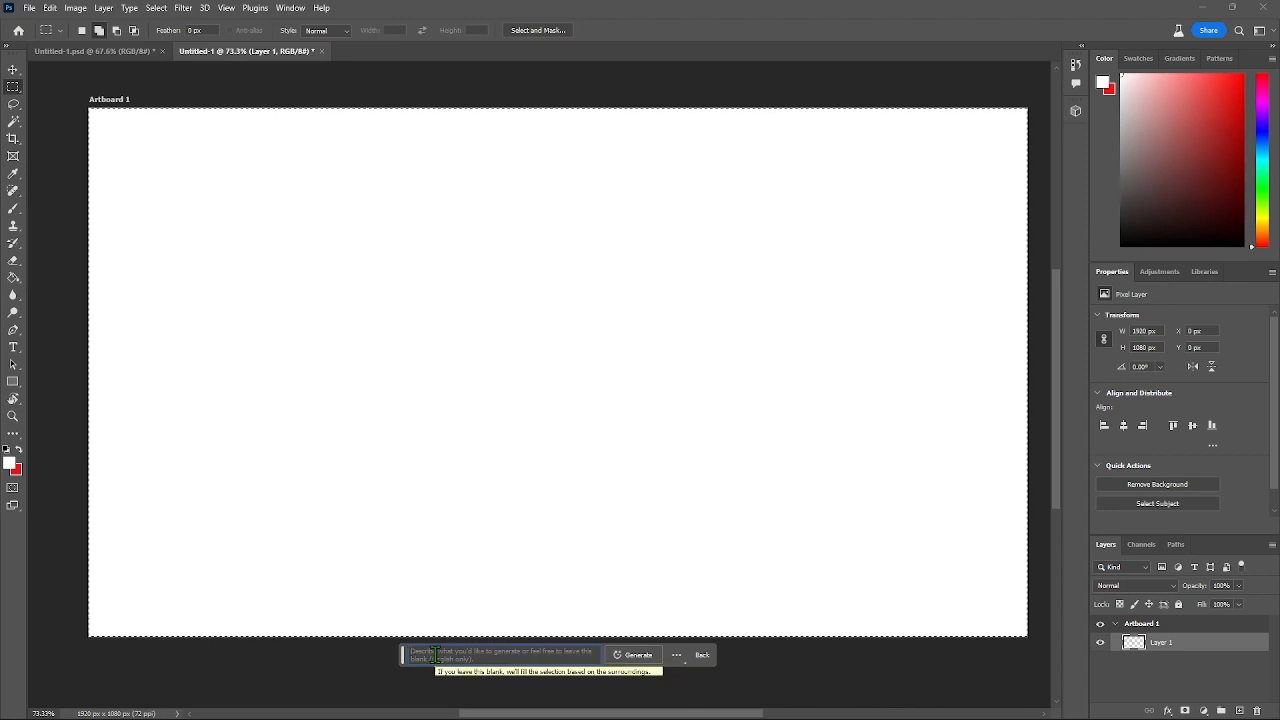
type("Rut a a")
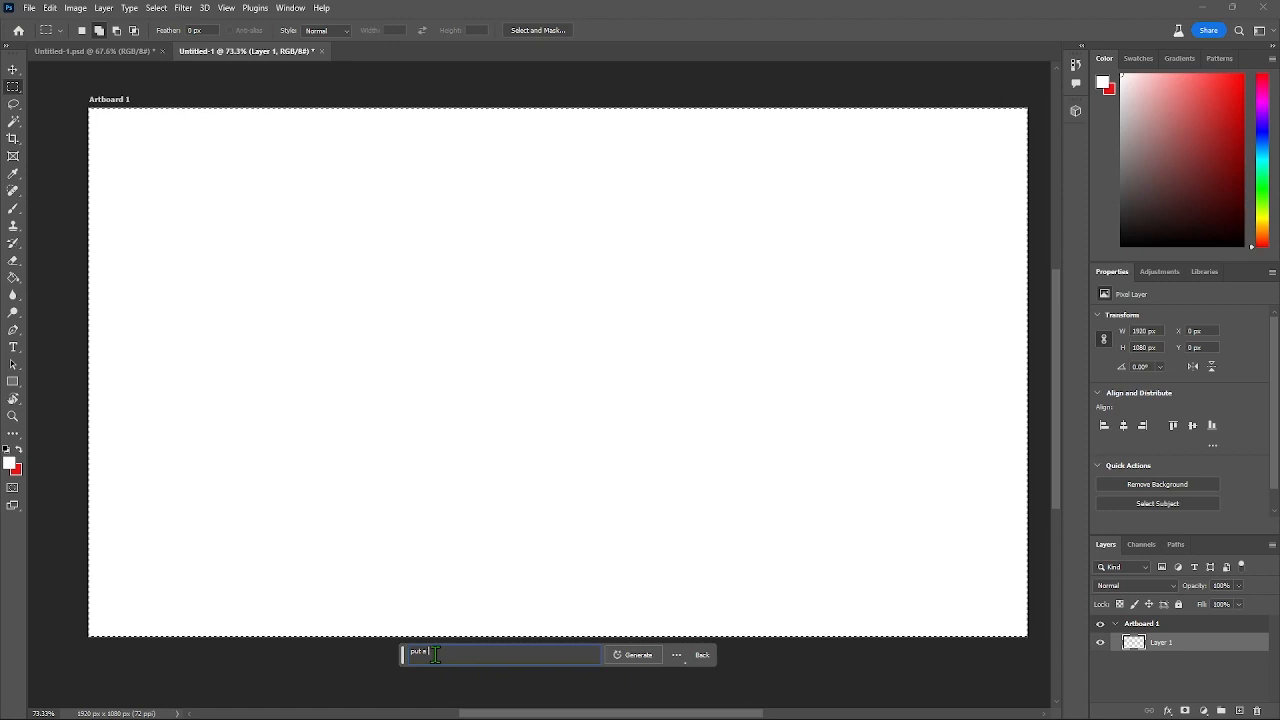
type("ctive volcano erupti")
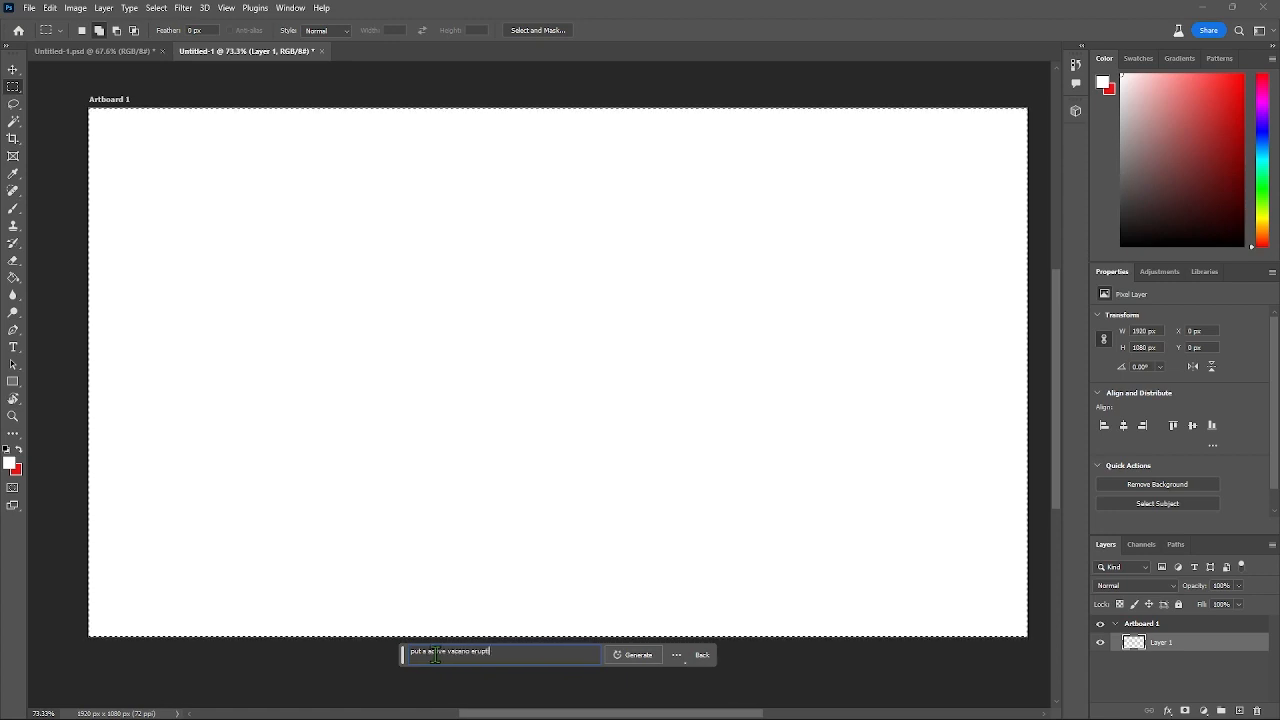
type("ng in the bac")
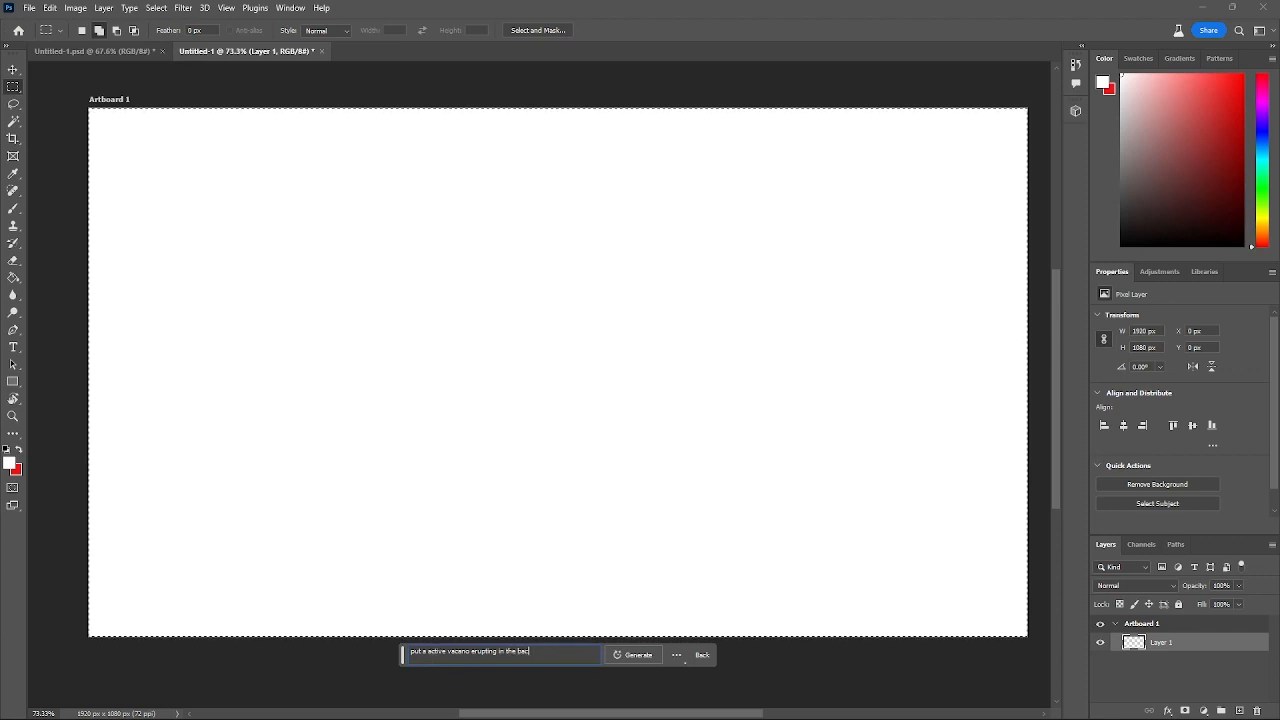
type("kground with a")
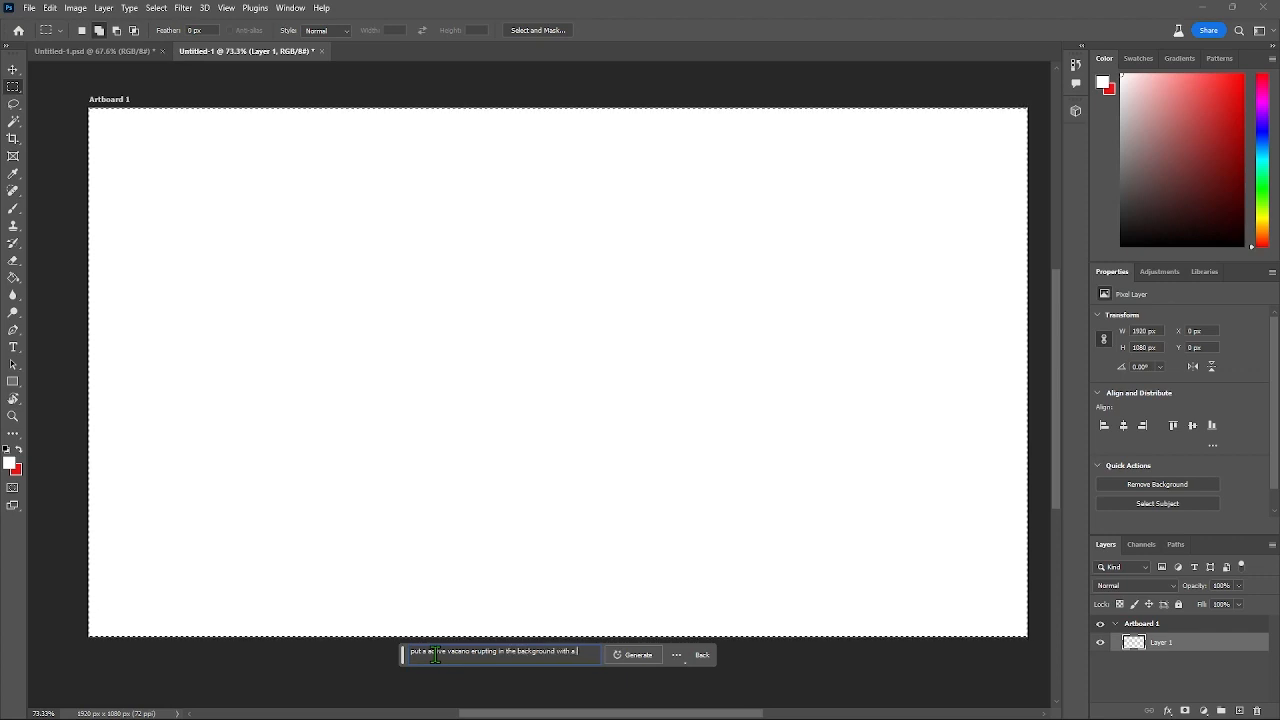
type(" lake in th")
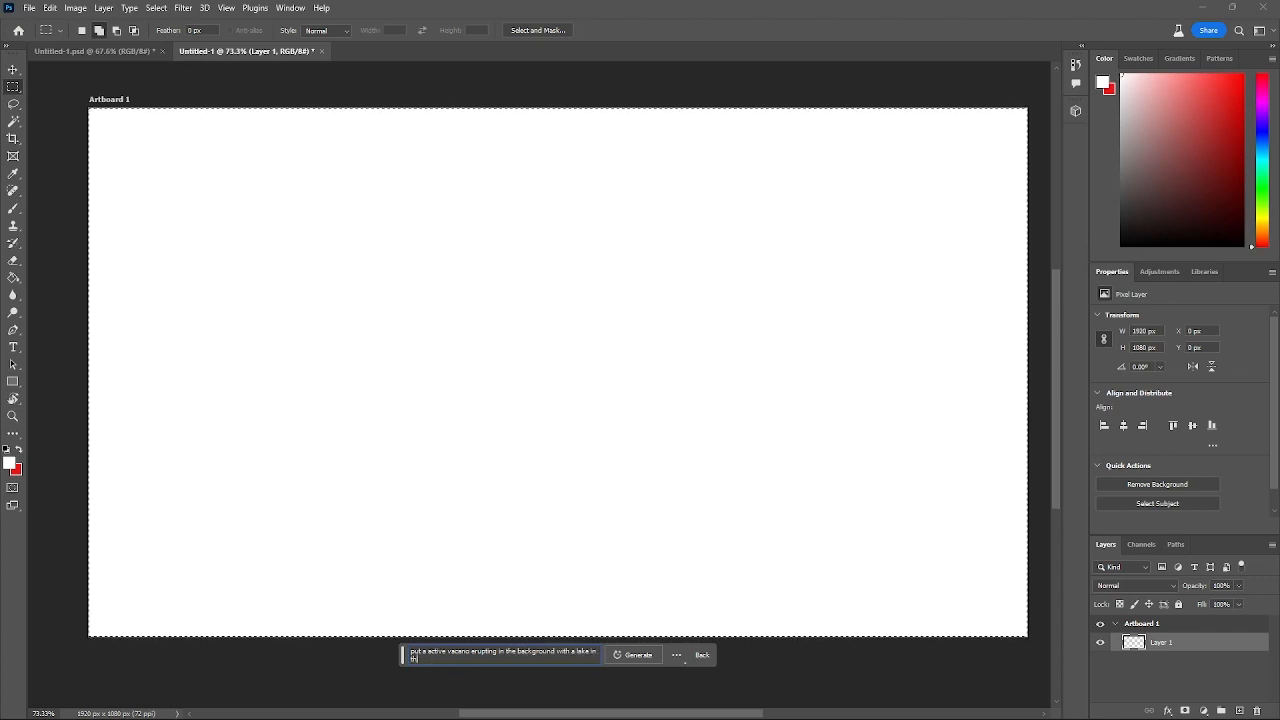
type("e foreground")
left_click(645, 662)
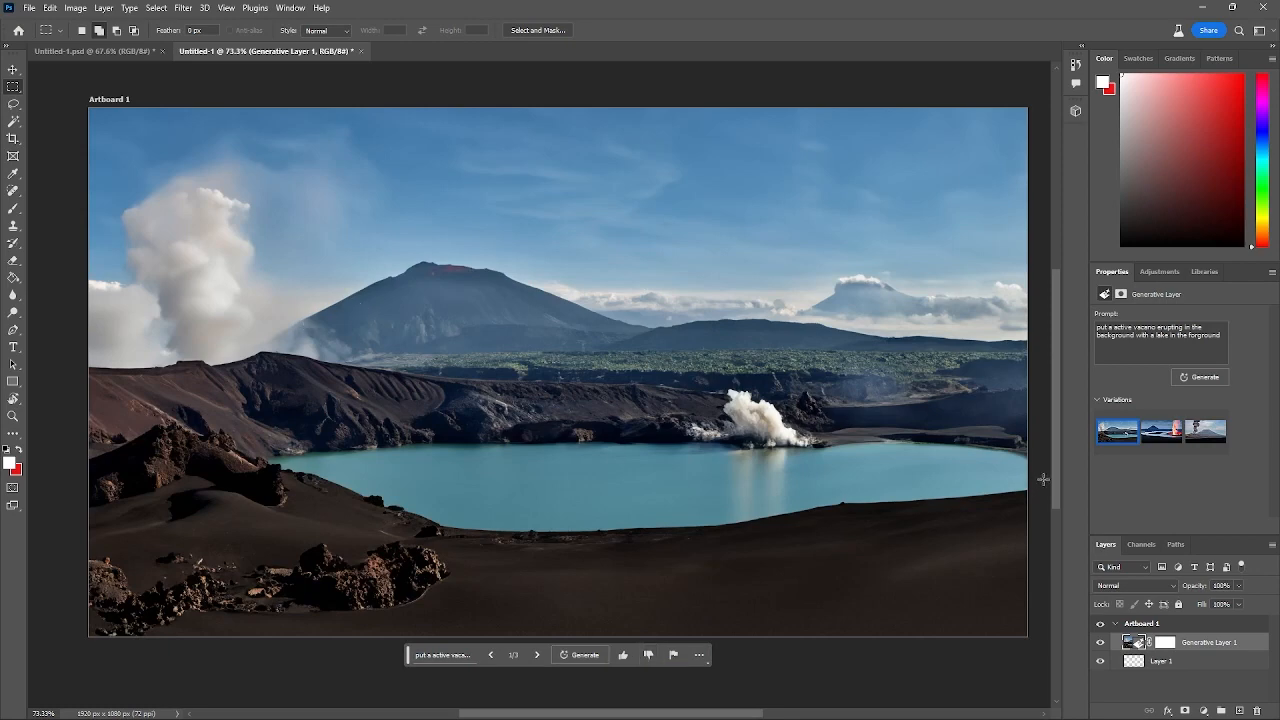
- Compare the volcano variations, generate another set, and choose the new one with lava slopes above a turquoise lake
left_click(1159, 437)
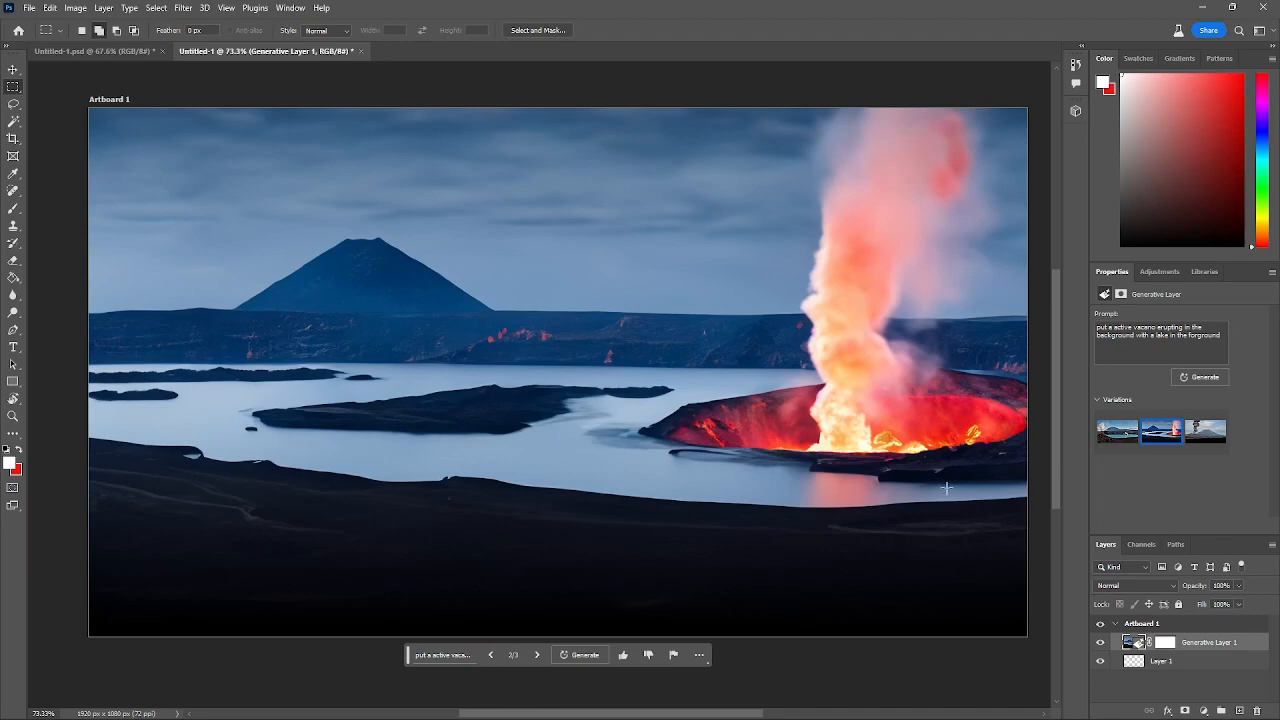
left_click(1205, 431)
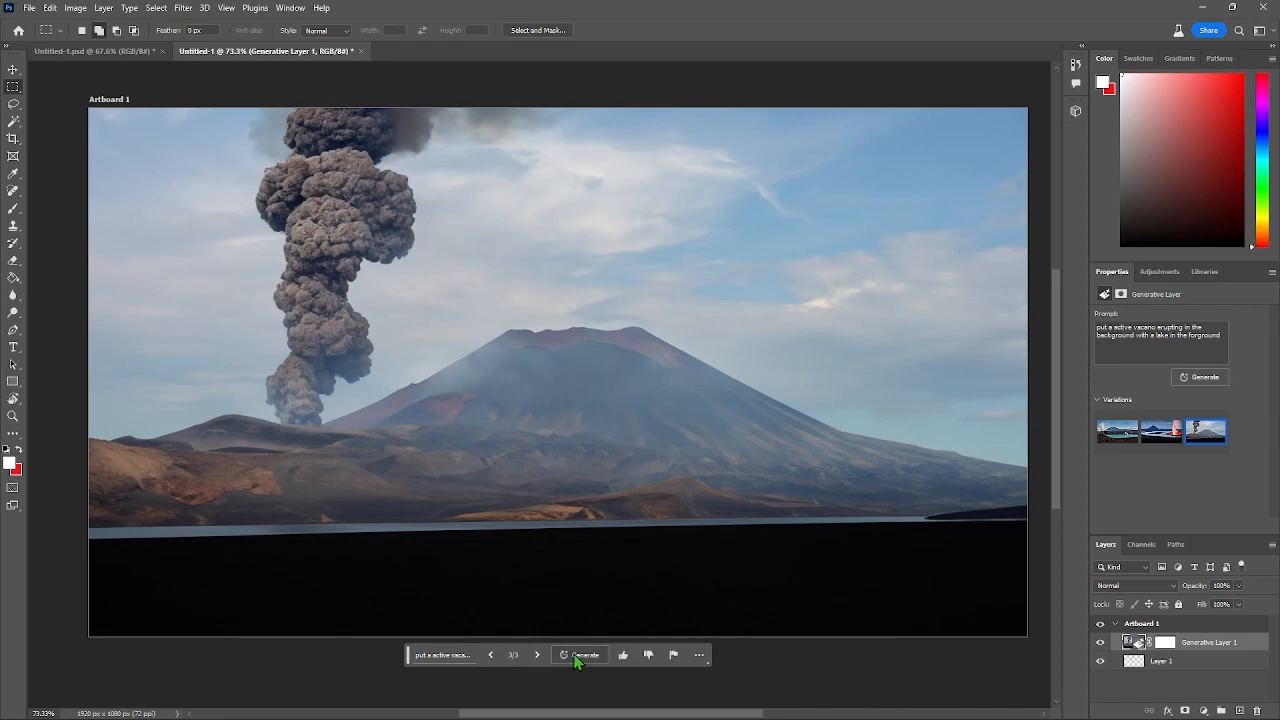
left_click(1208, 380)
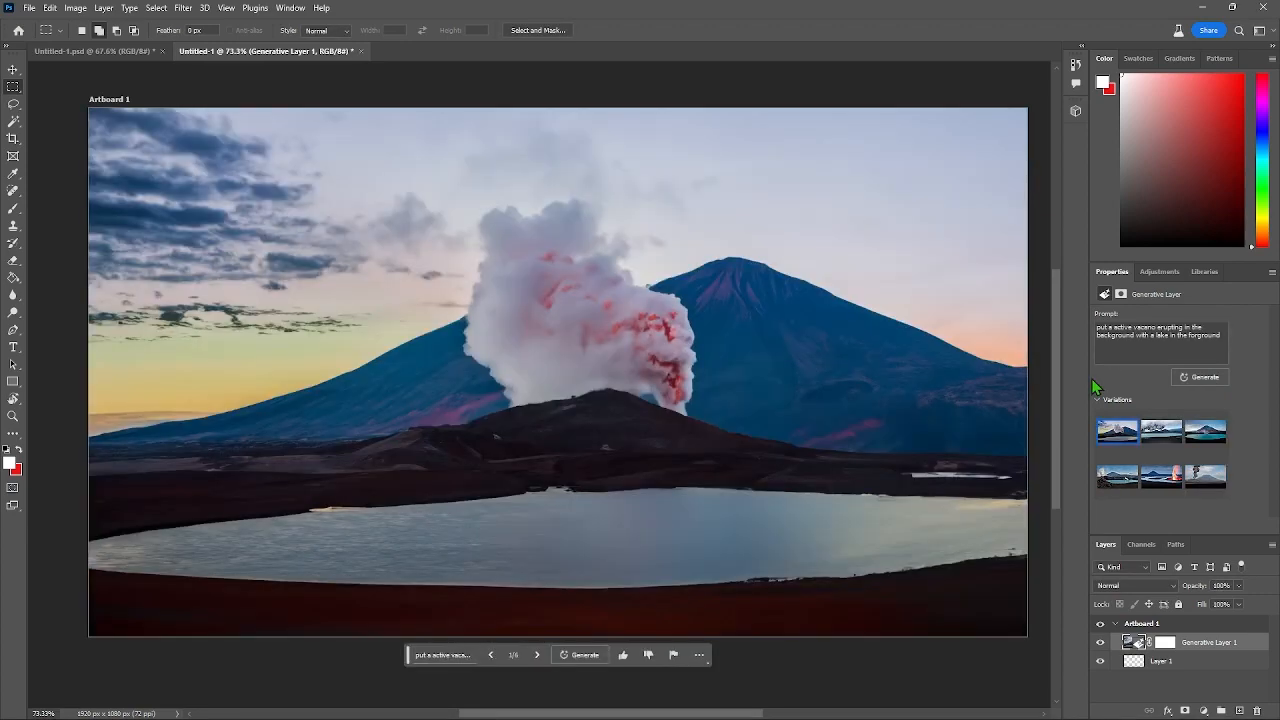
left_click(1151, 436)
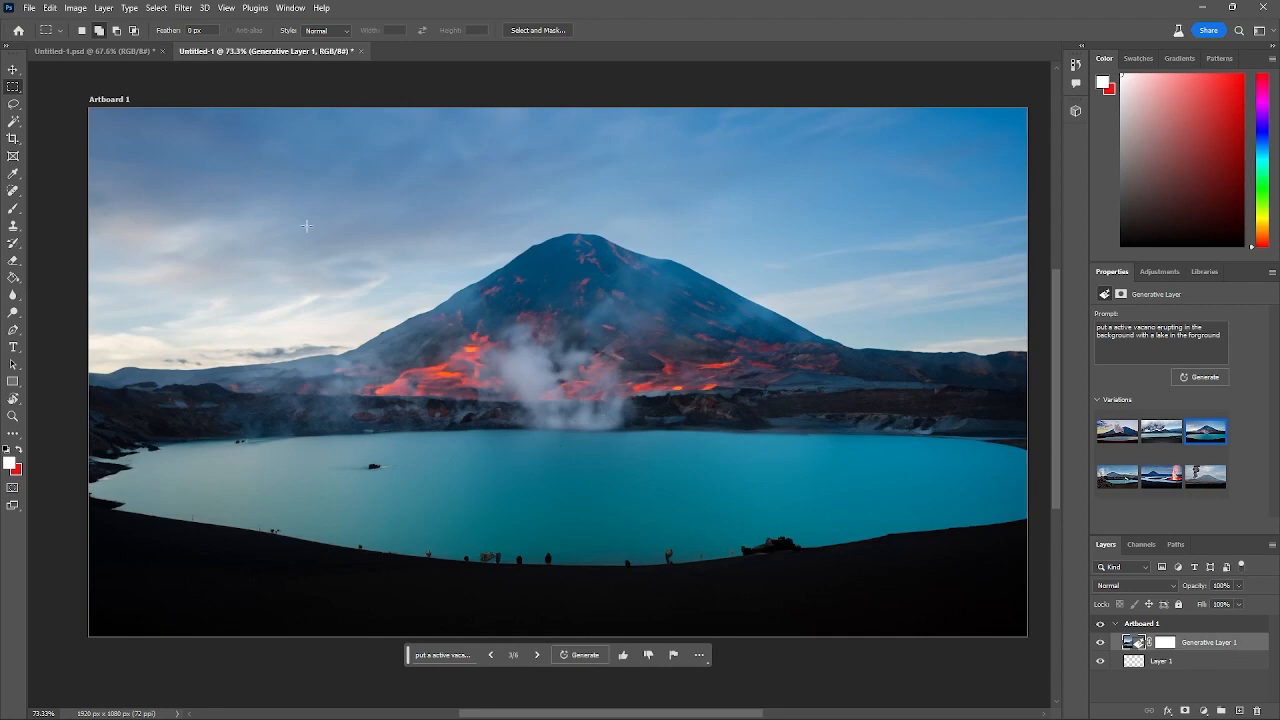
- Select the whole sky above the volcano with the Quick Selection tool
left_click(14, 121)
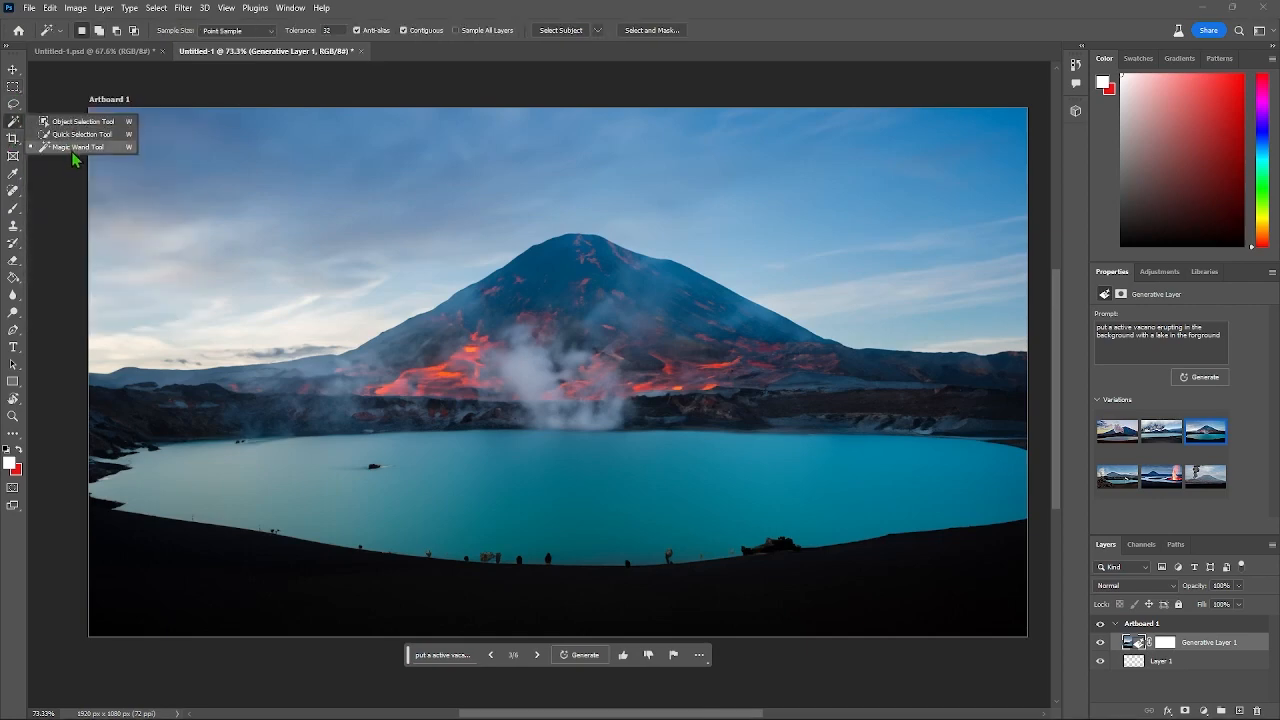
left_click(78, 147)
left_click_drag(135, 238, 883, 243)
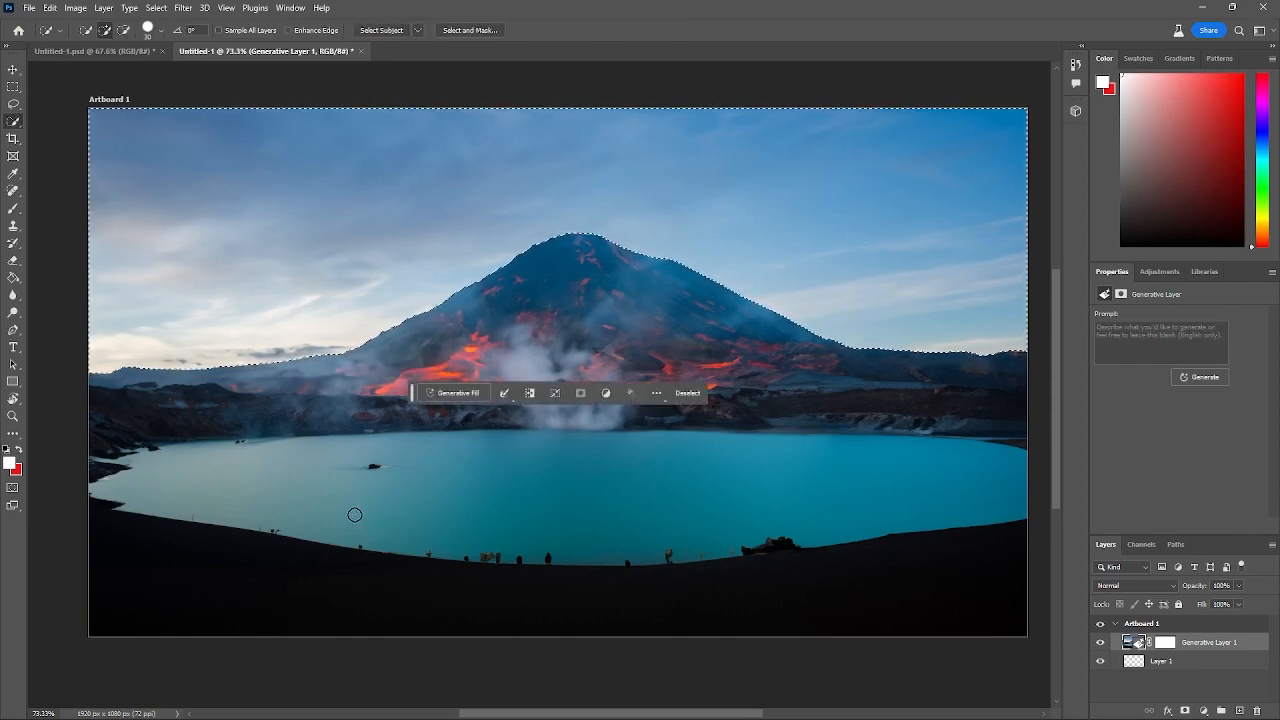
- Replace the selected sky using Generative Fill with the prompt "night sky"
left_click(460, 396)
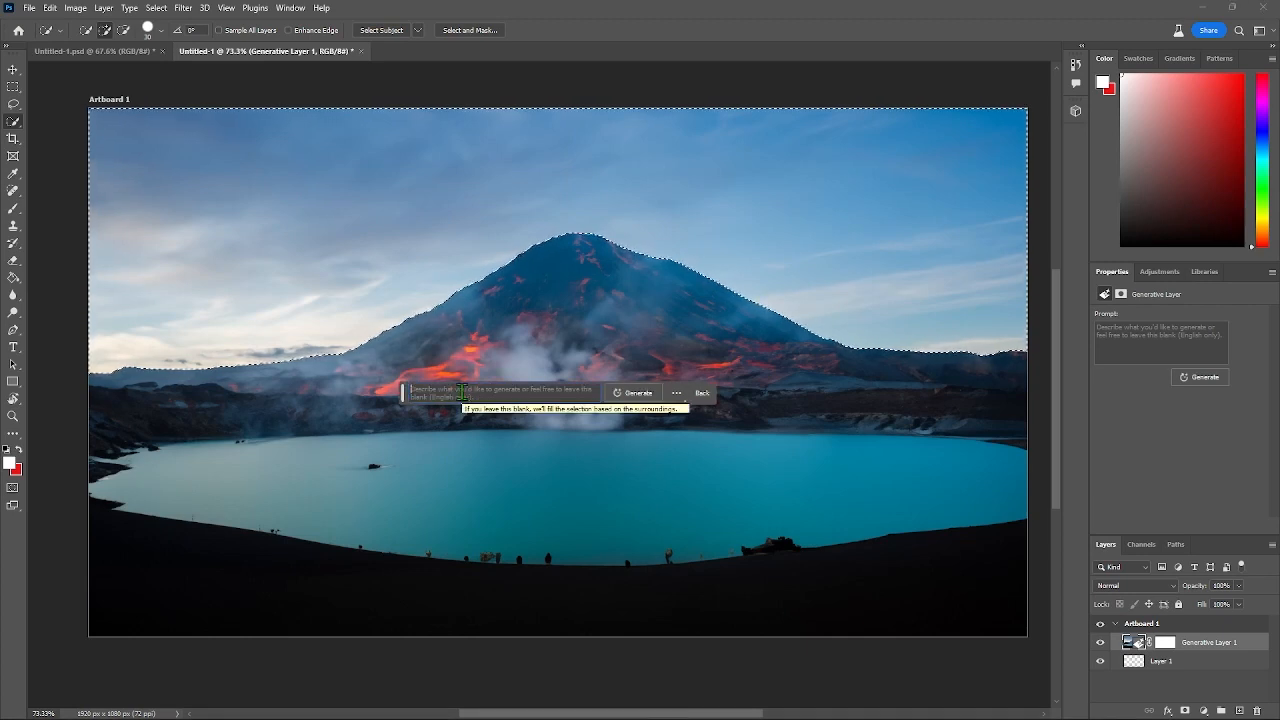
type("night s")
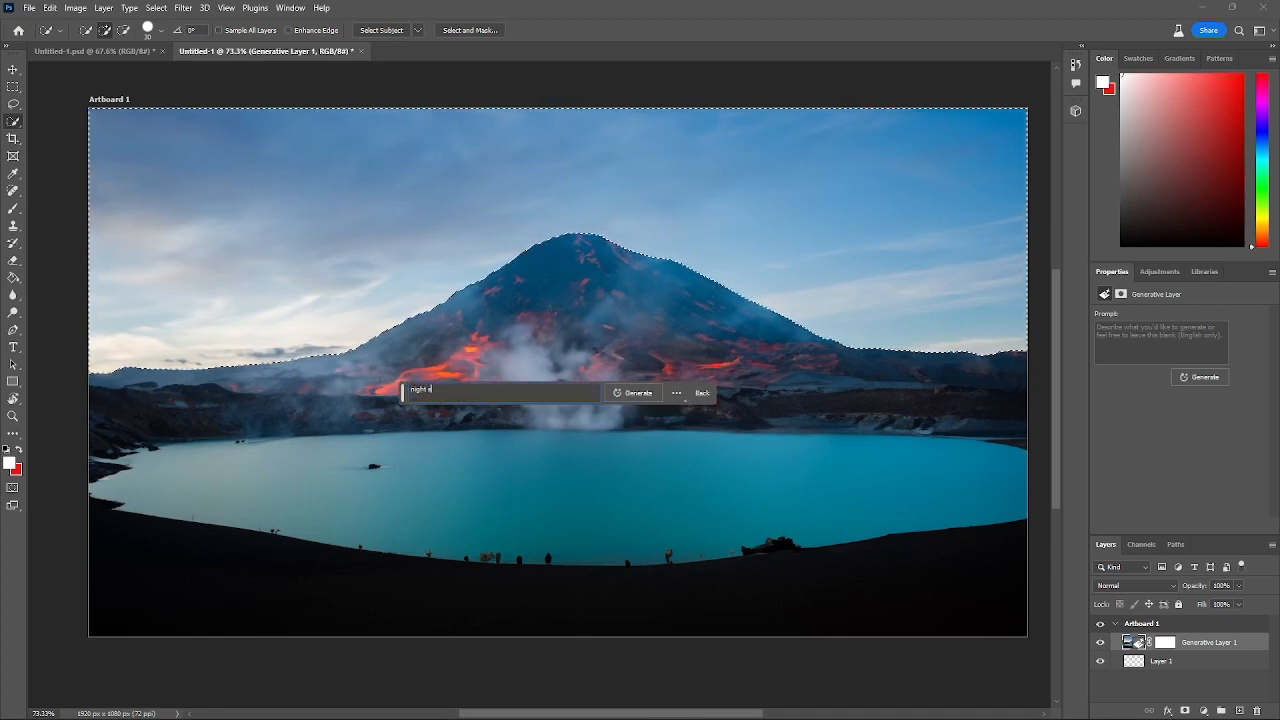
key("Return")
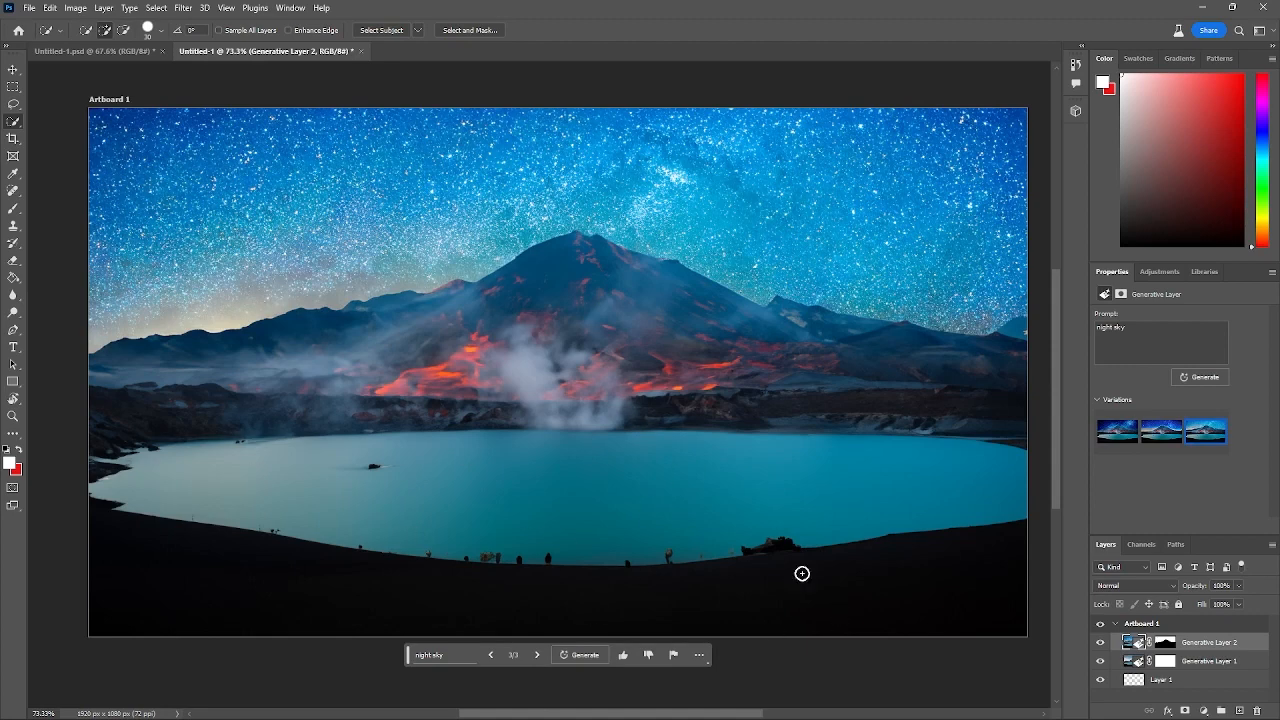
- Compare the three night sky variations and generate another set from the same prompt
left_click(1125, 442)
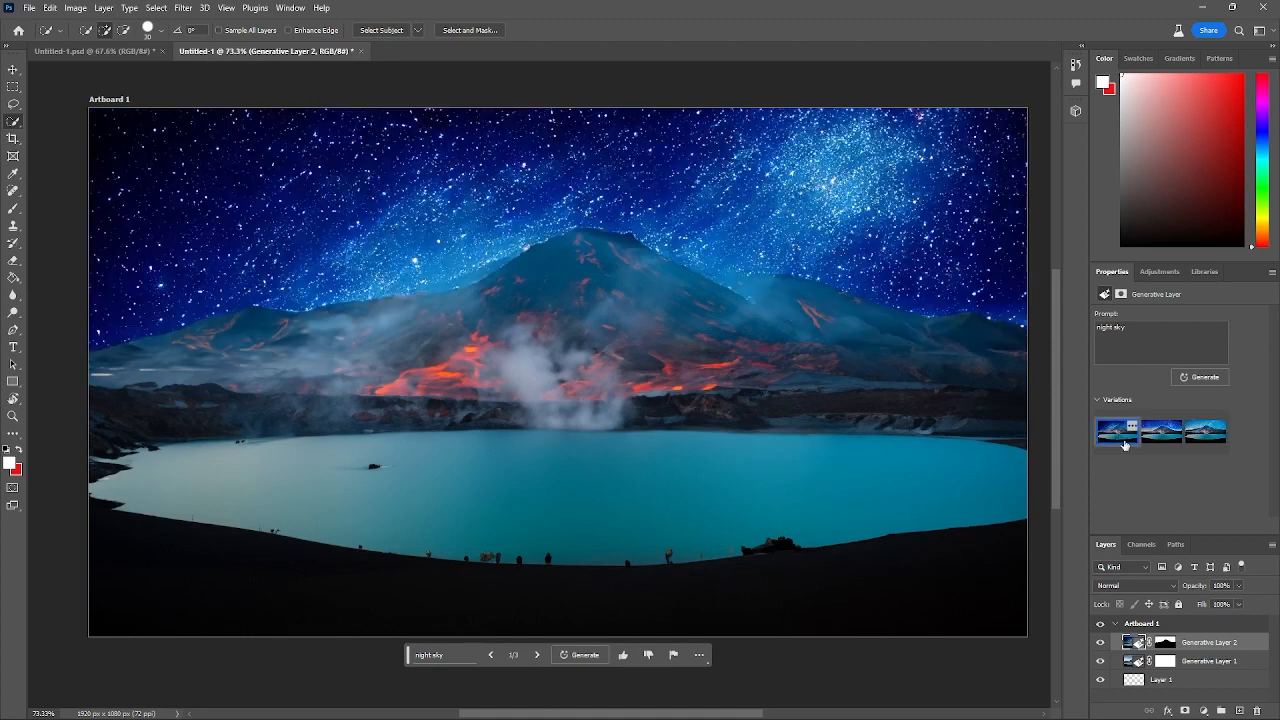
left_click(1206, 439)
left_click(1152, 437)
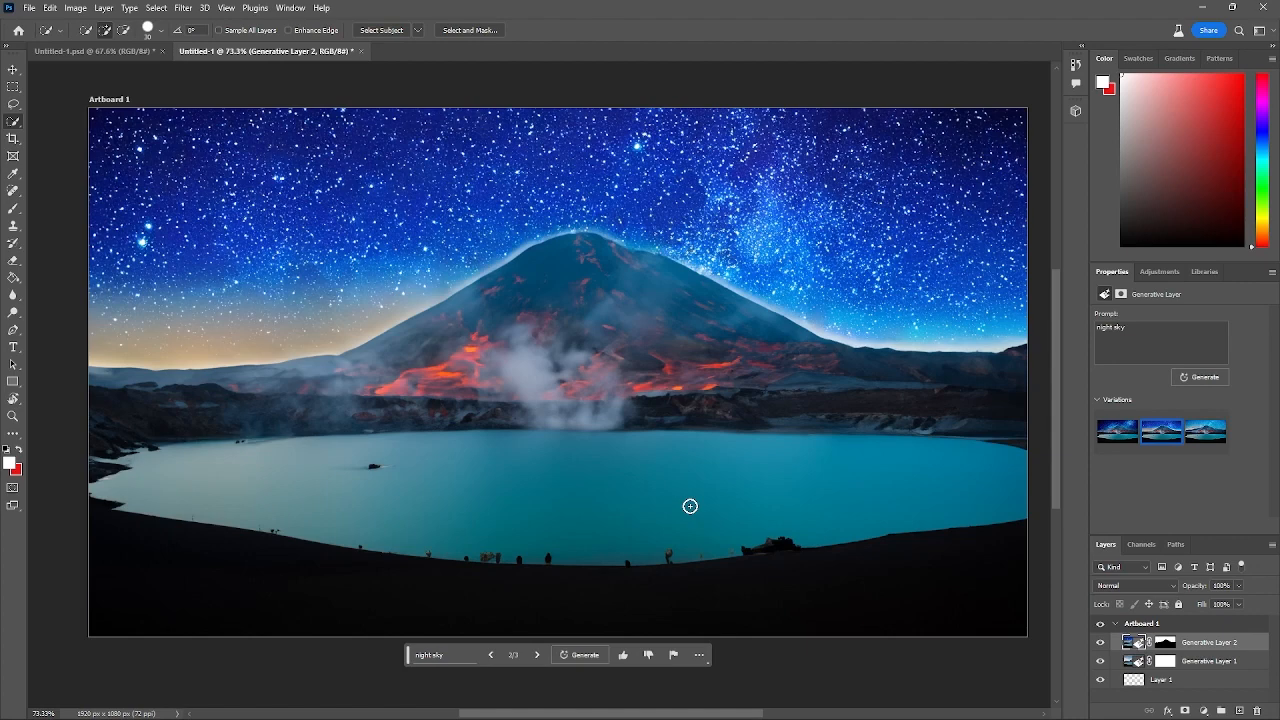
left_click(1112, 437)
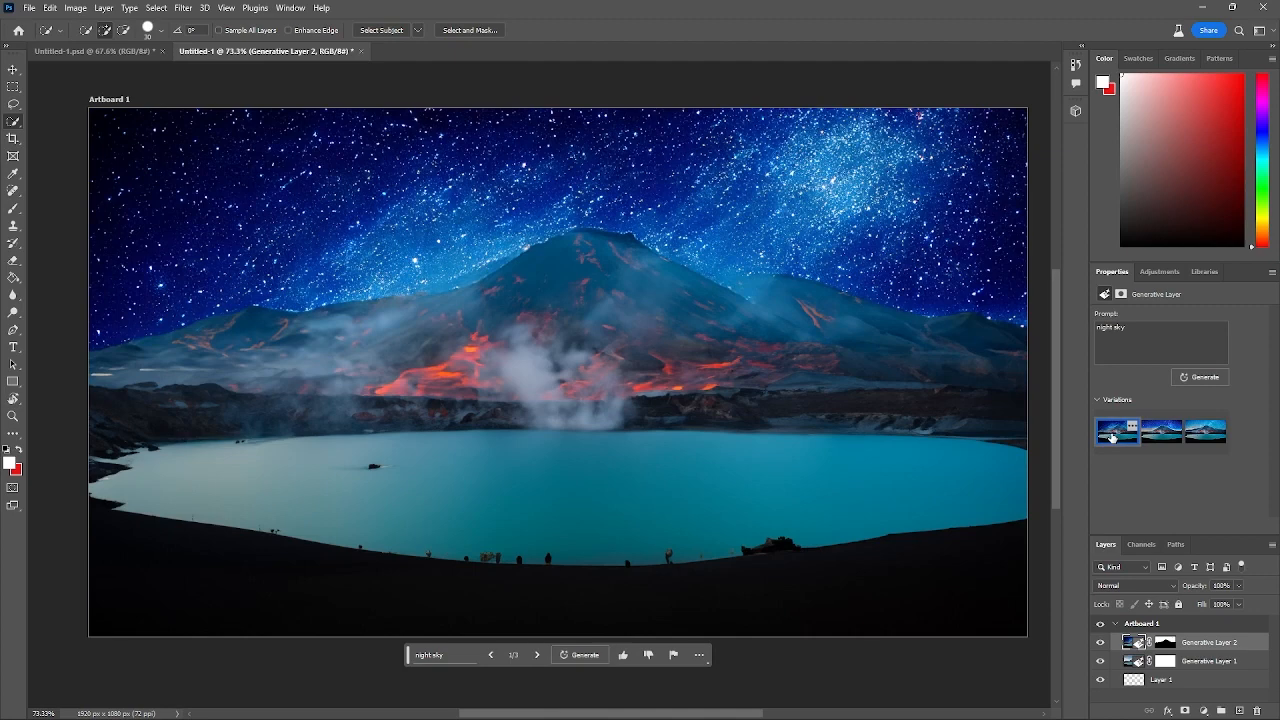
left_click(1200, 376)
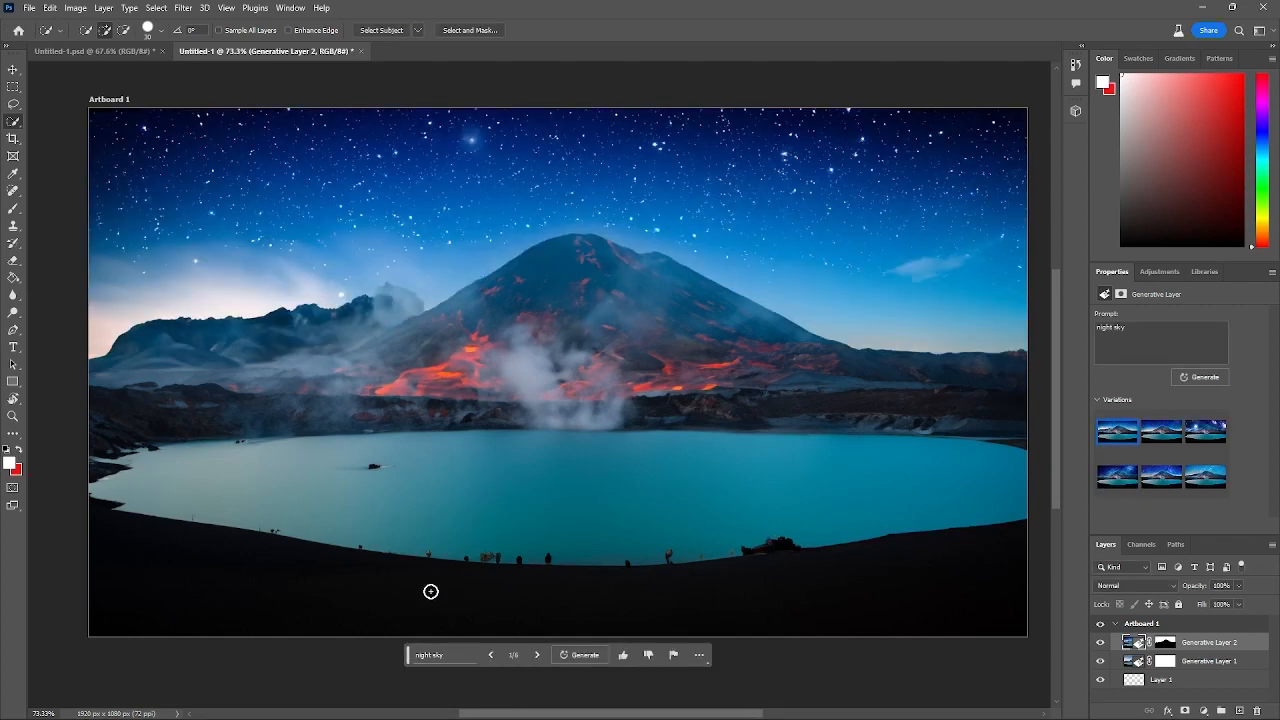
scroll(500, 571, "up", 5)
scroll(500, 571, "up", 4)
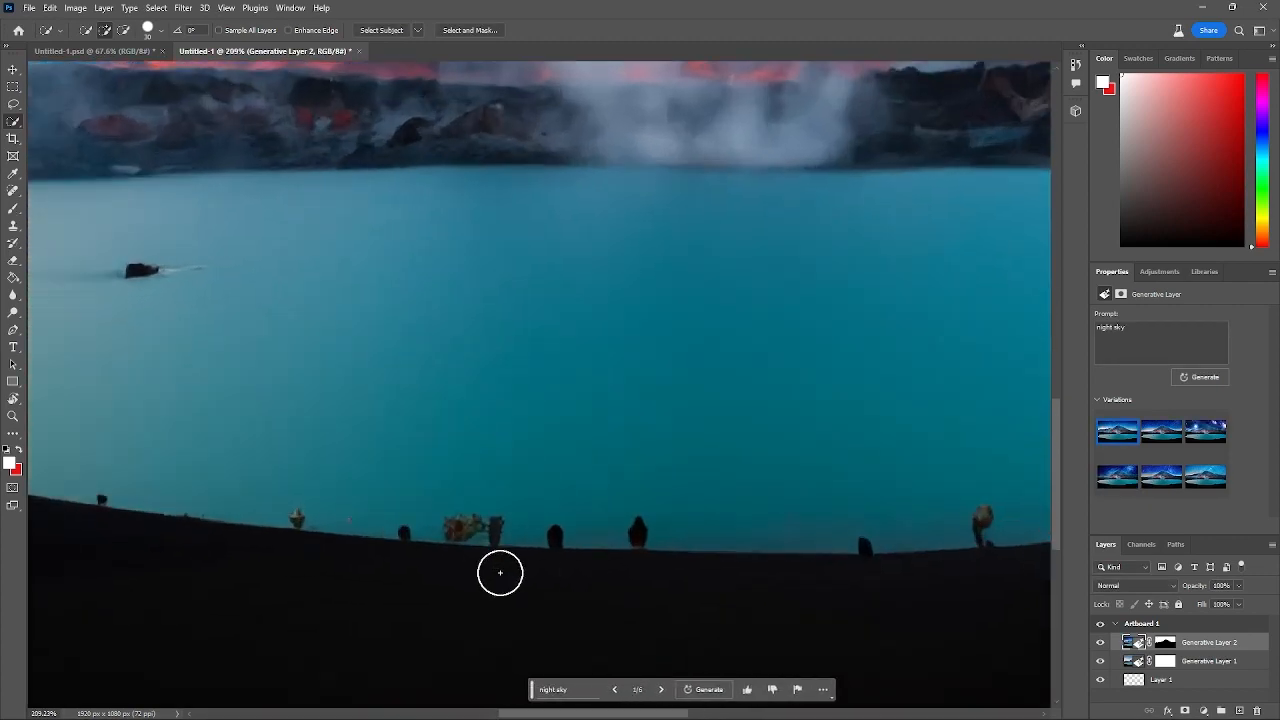
scroll(229, 540, "down", 6)
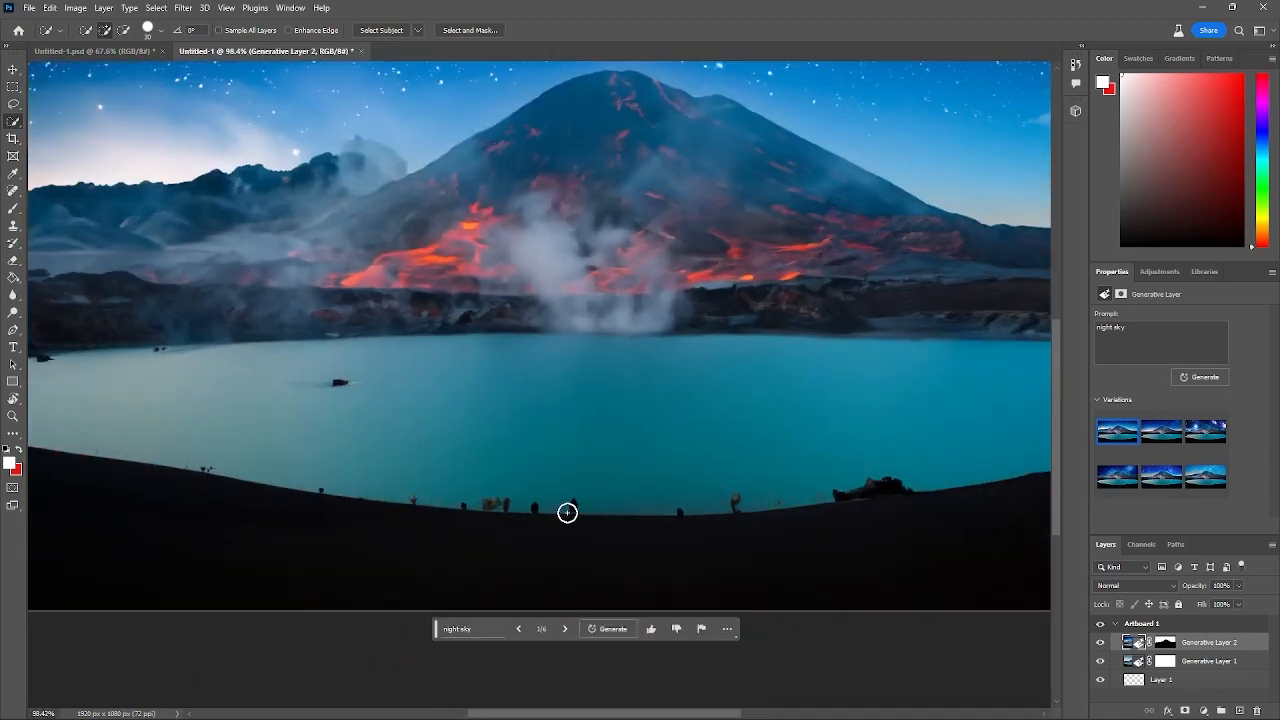
scroll(567, 512, "down", 2)
mouse_move(688, 327)
left_mouse_down()
mouse_move(635, 438)
mouse_move(675, 406)
mouse_move(654, 399)
left_mouse_up()
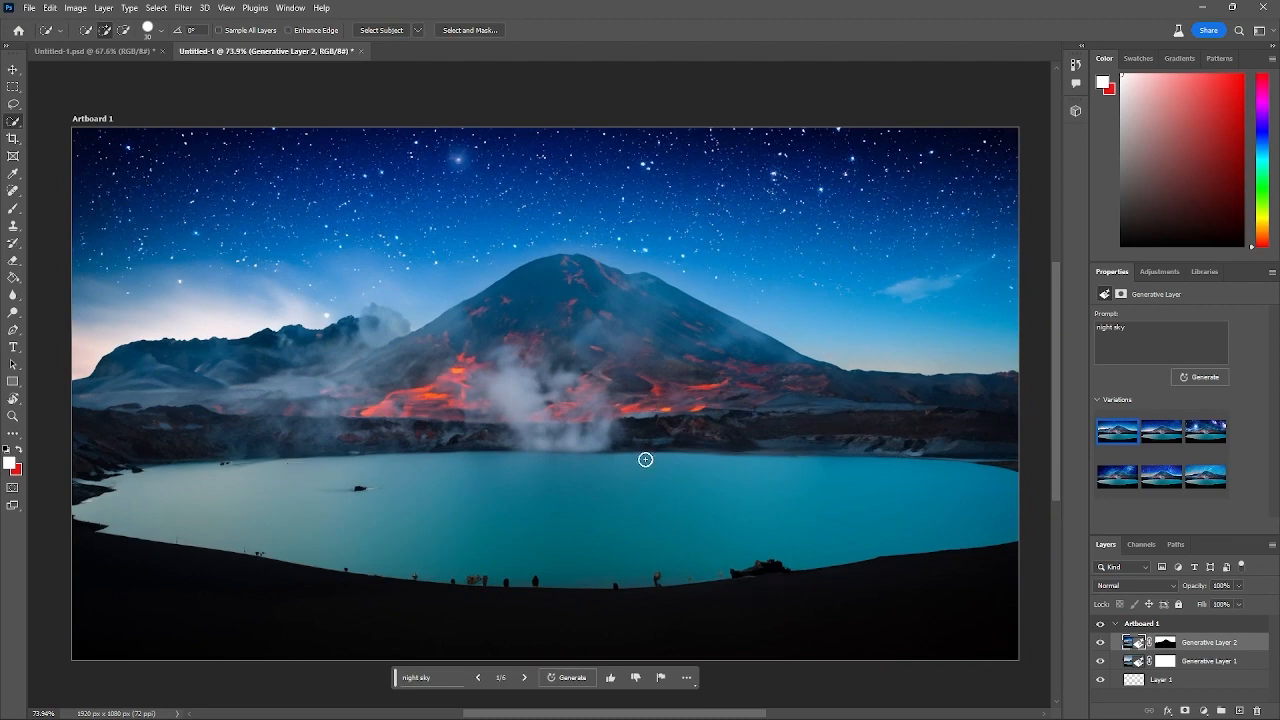
- Marquee a tall, narrow rectangle on the far shore beside the volcano and fill it with a generated "skyscraper"
left_click(13, 87)
left_click_drag(864, 306, 913, 430)
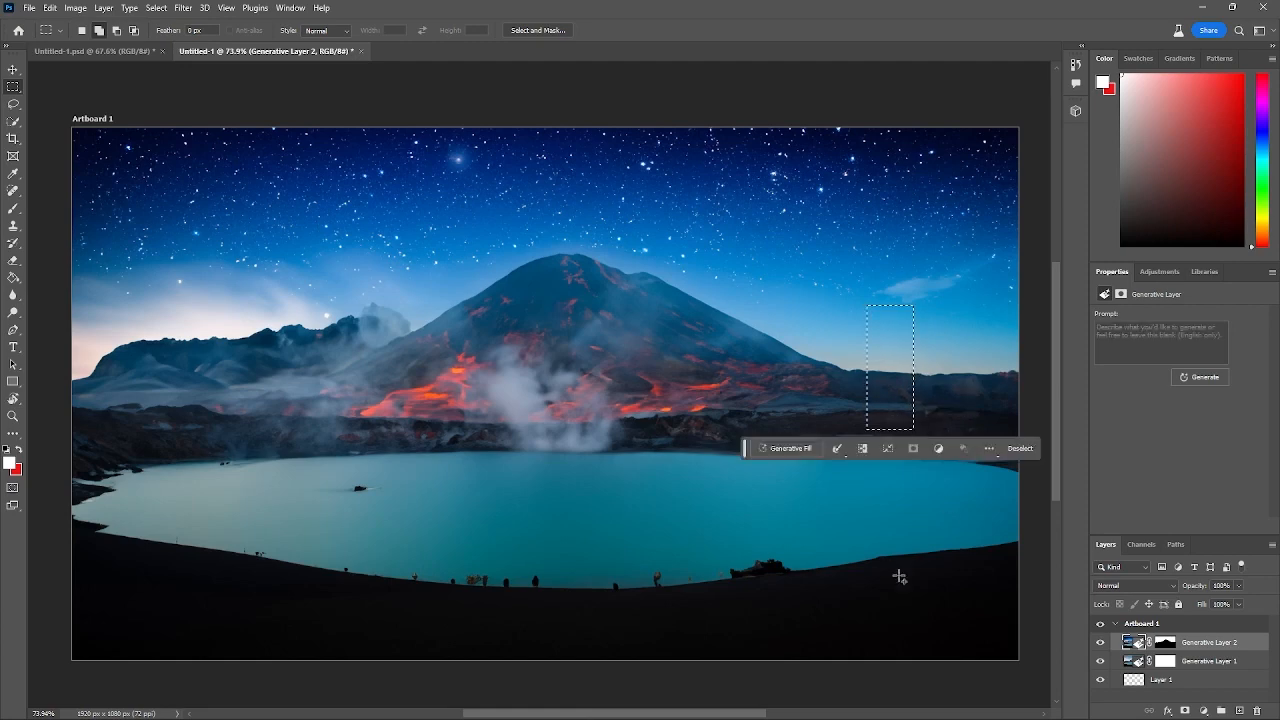
left_click(790, 449)
key("Return")
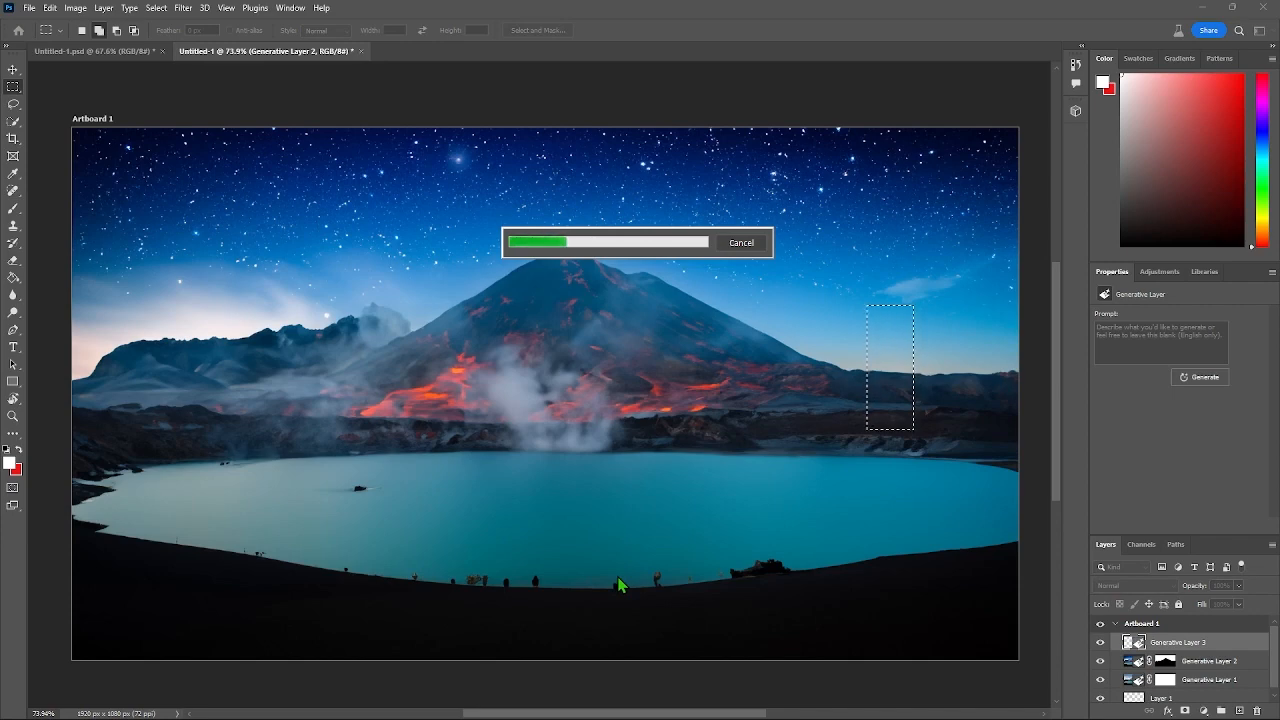
left_click_drag(742, 484, 742, 512)
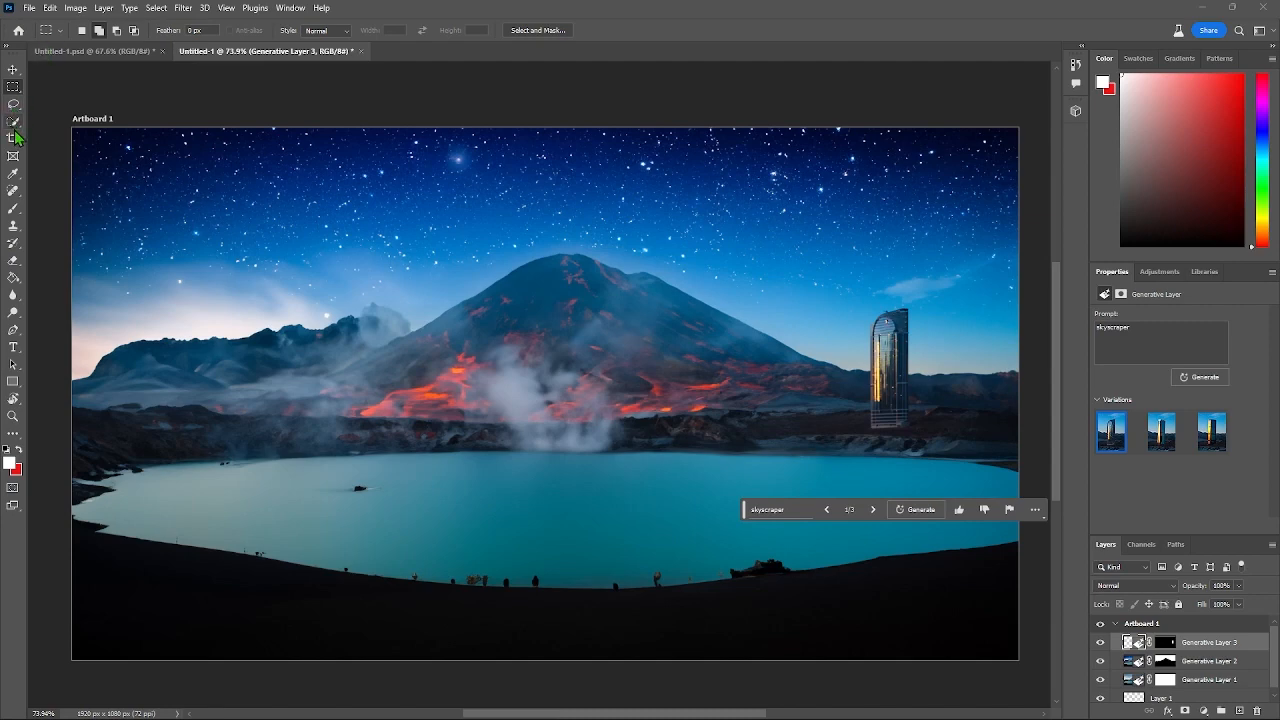
- Make an elliptical selection around the top of the skyscraper and fill it with a generated "moon"
right_click(14, 90)
left_click(43, 99)
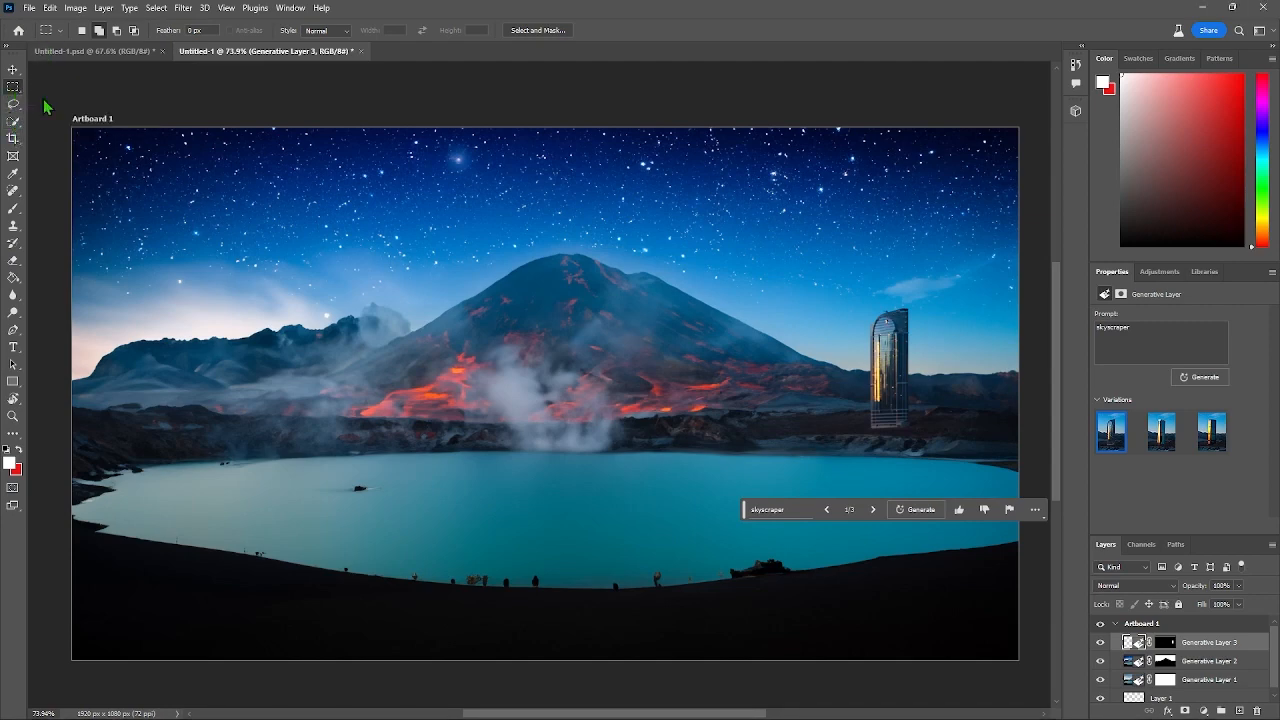
left_click_drag(862, 287, 918, 330)
left_click(796, 362)
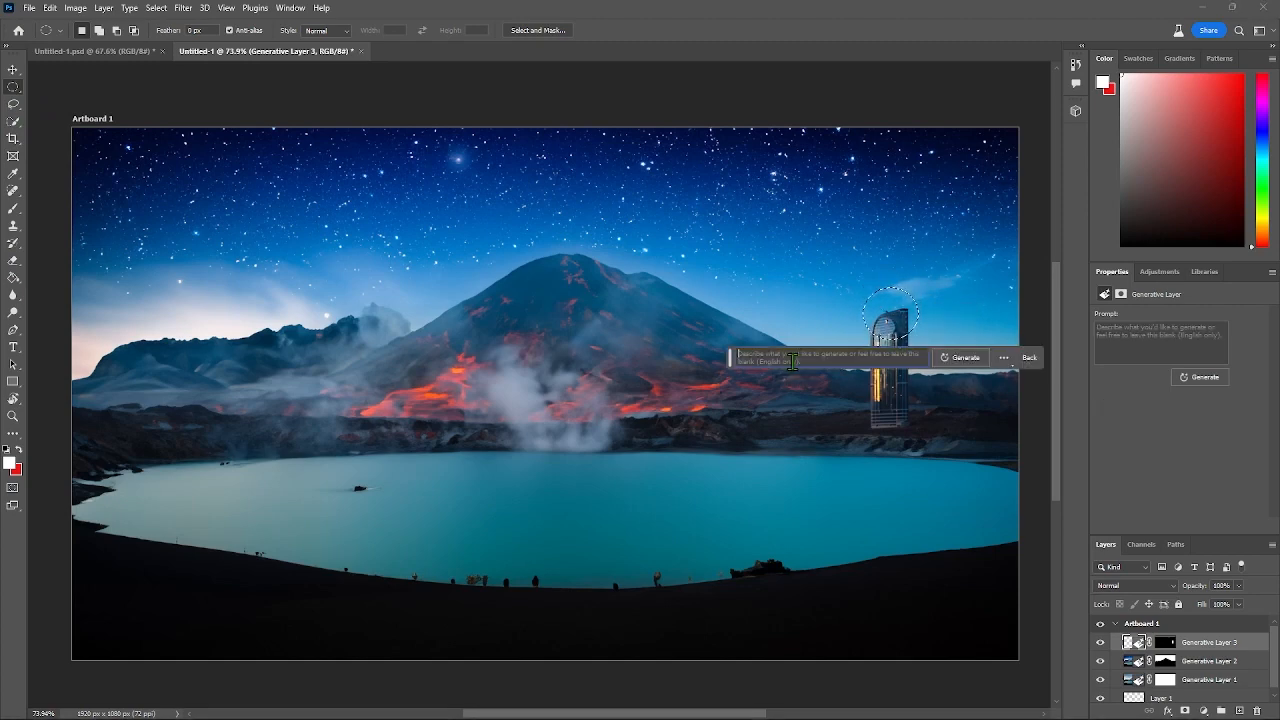
key("Return")
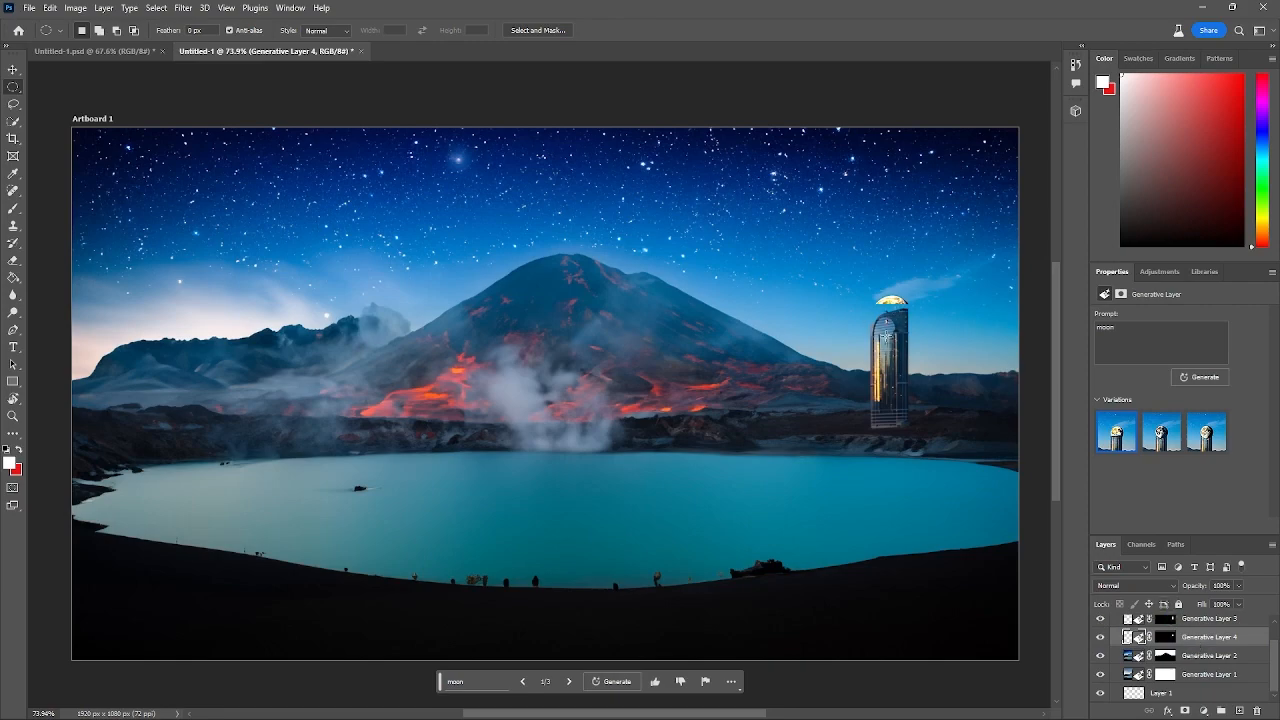
scroll(889, 312, "up", 10)
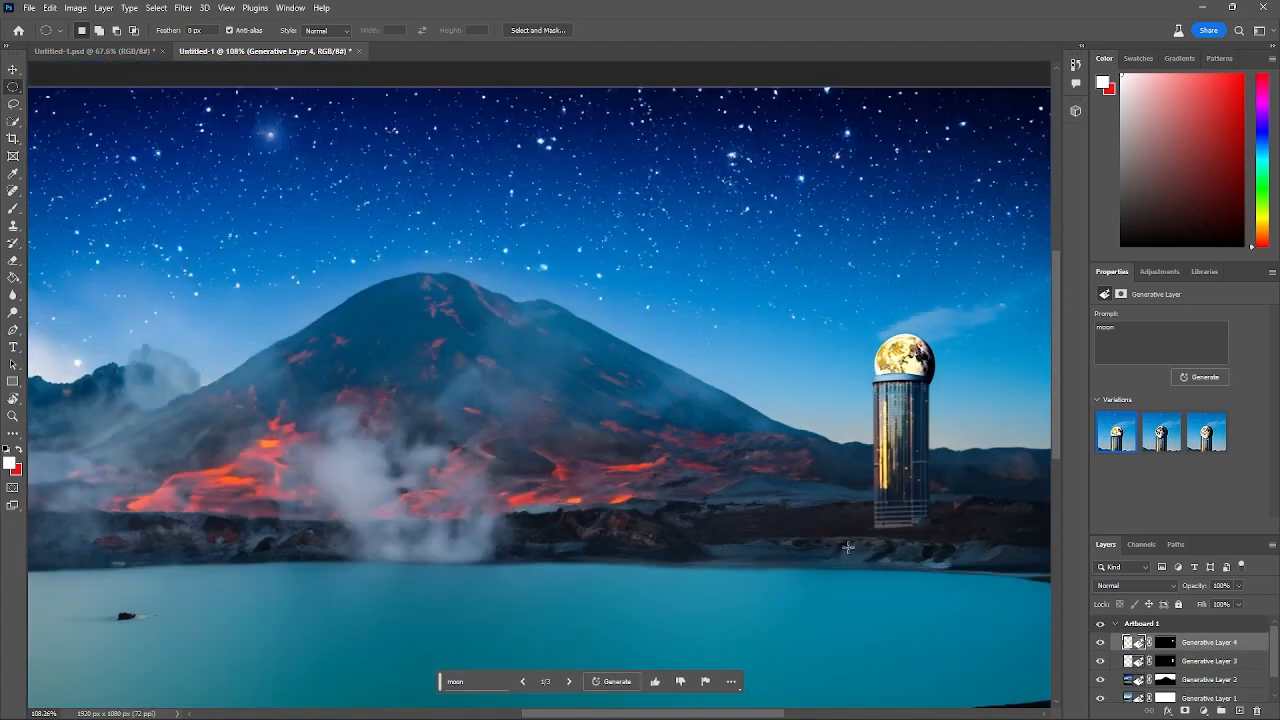
- Move the moon layer beneath the skyscraper layer, and delete both the moon and skyscraper layers
key("ctrl+bracketleft")
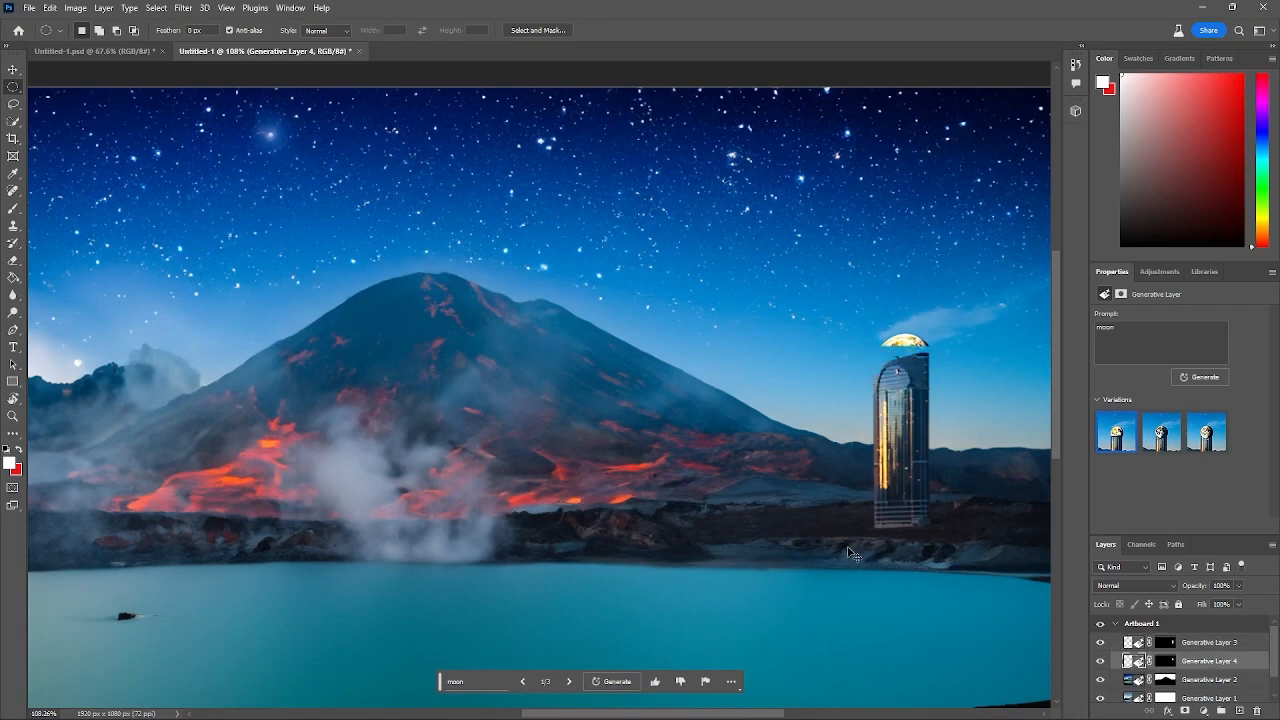
key("Delete")
scroll(870, 555, "down", 1)
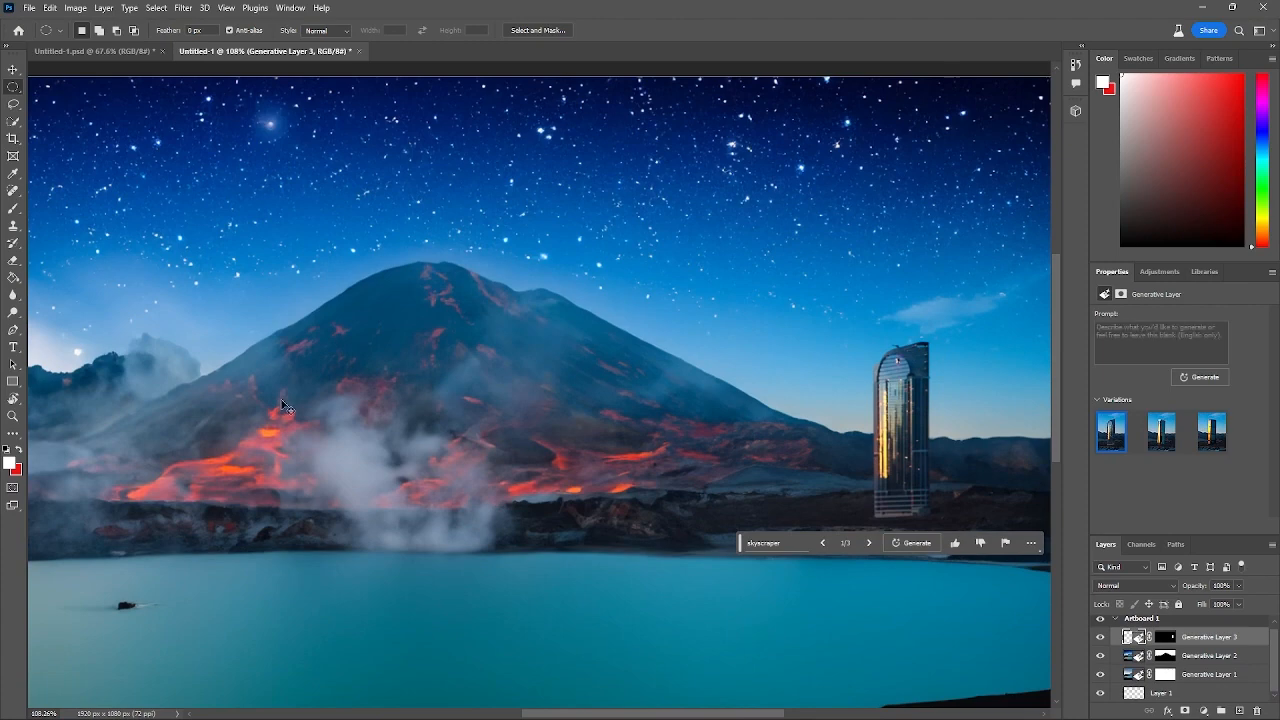
key("Delete")
scroll(1184, 641, "down", 3)
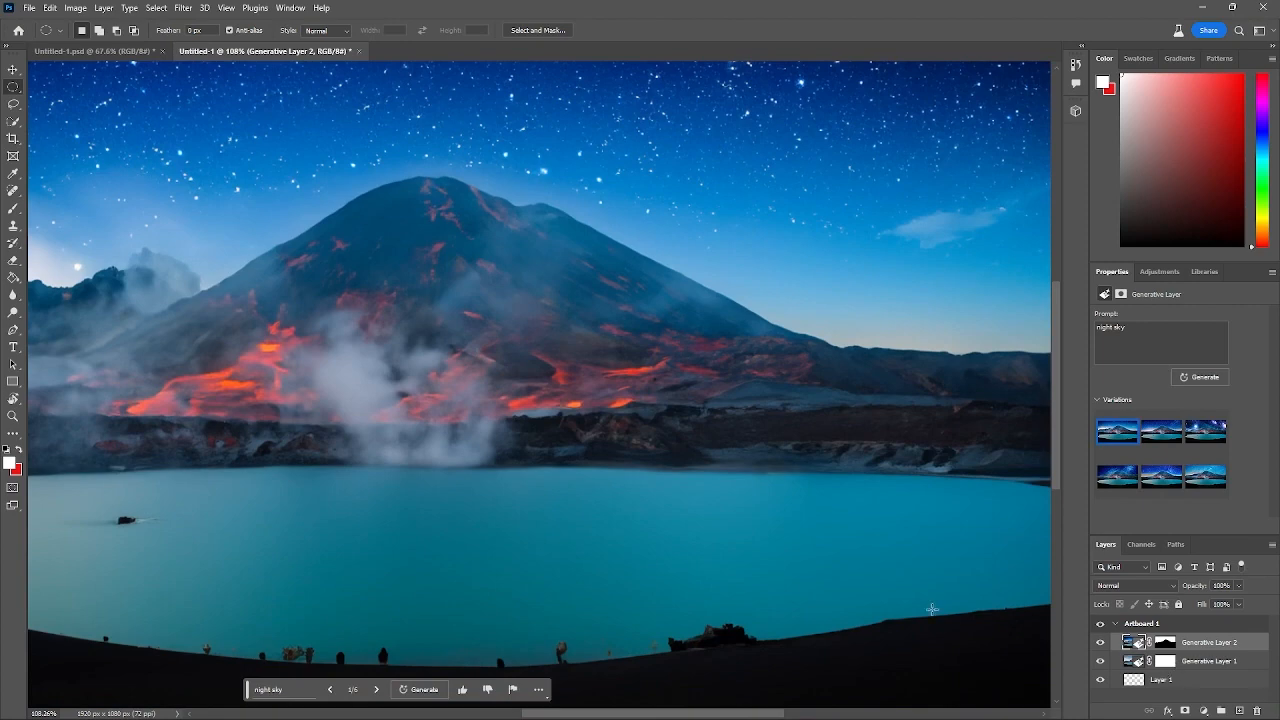
left_click(1165, 663)
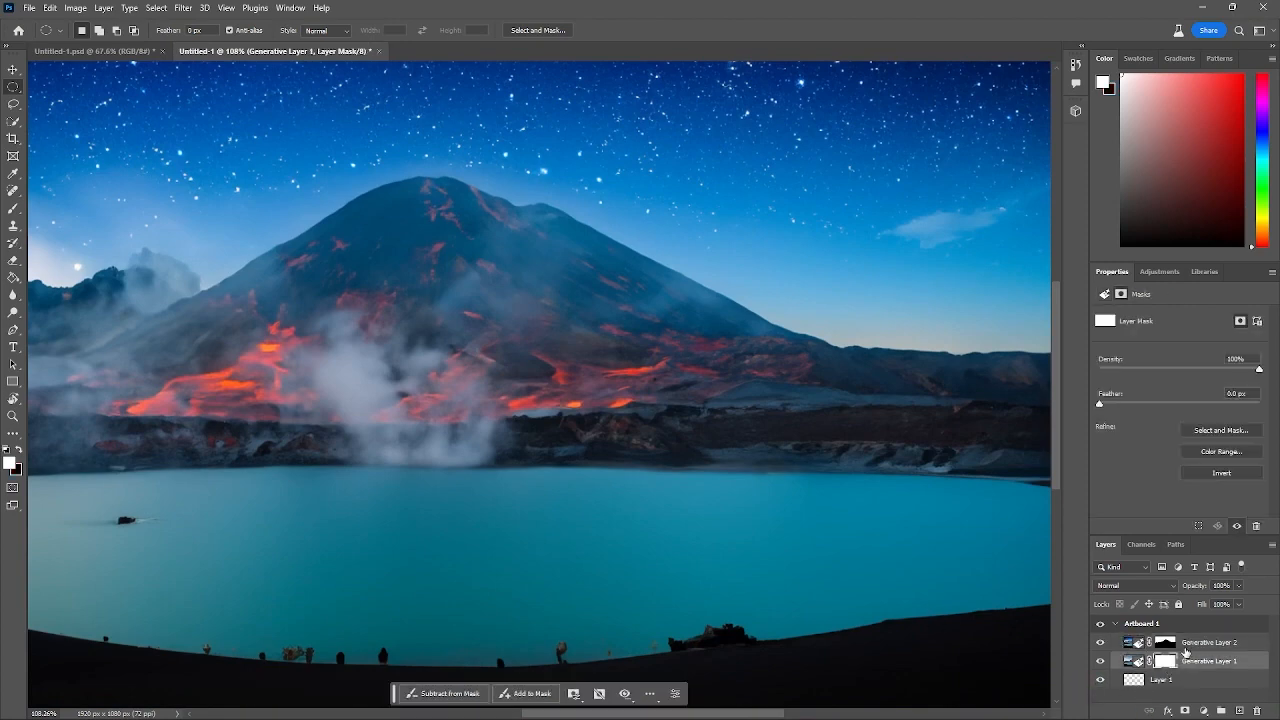
left_click(1185, 661)
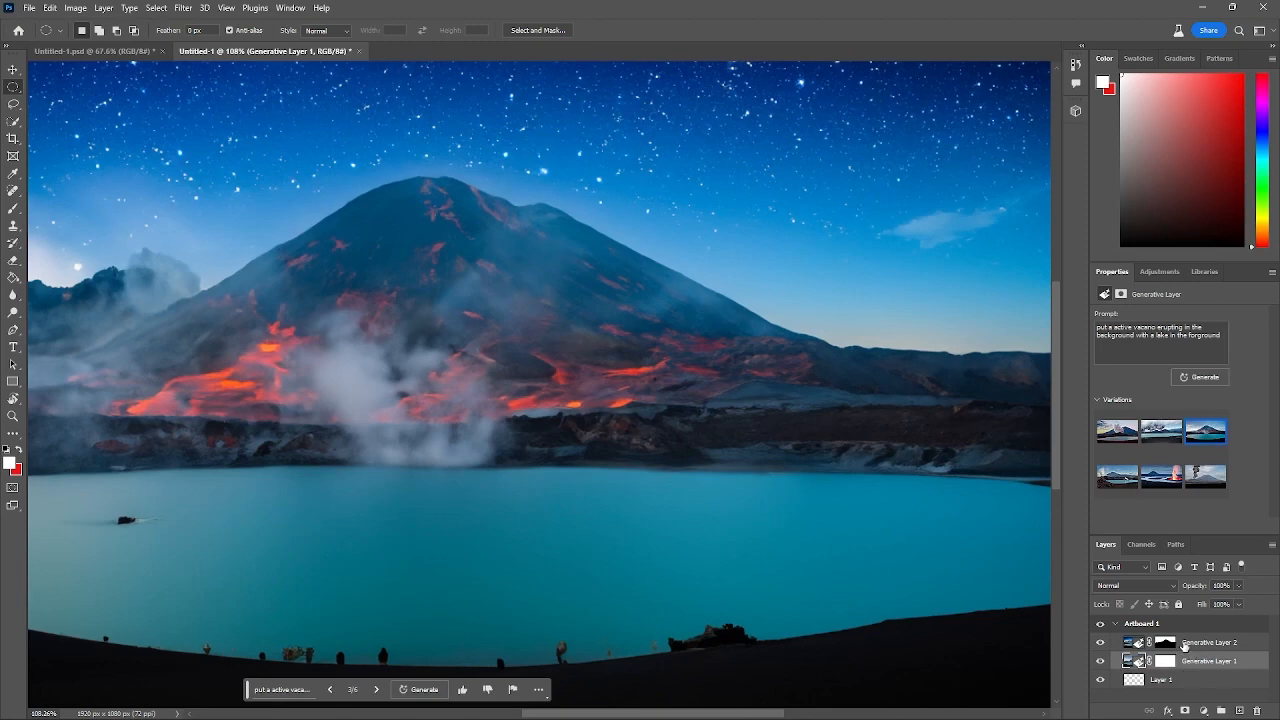
left_click(1185, 646)
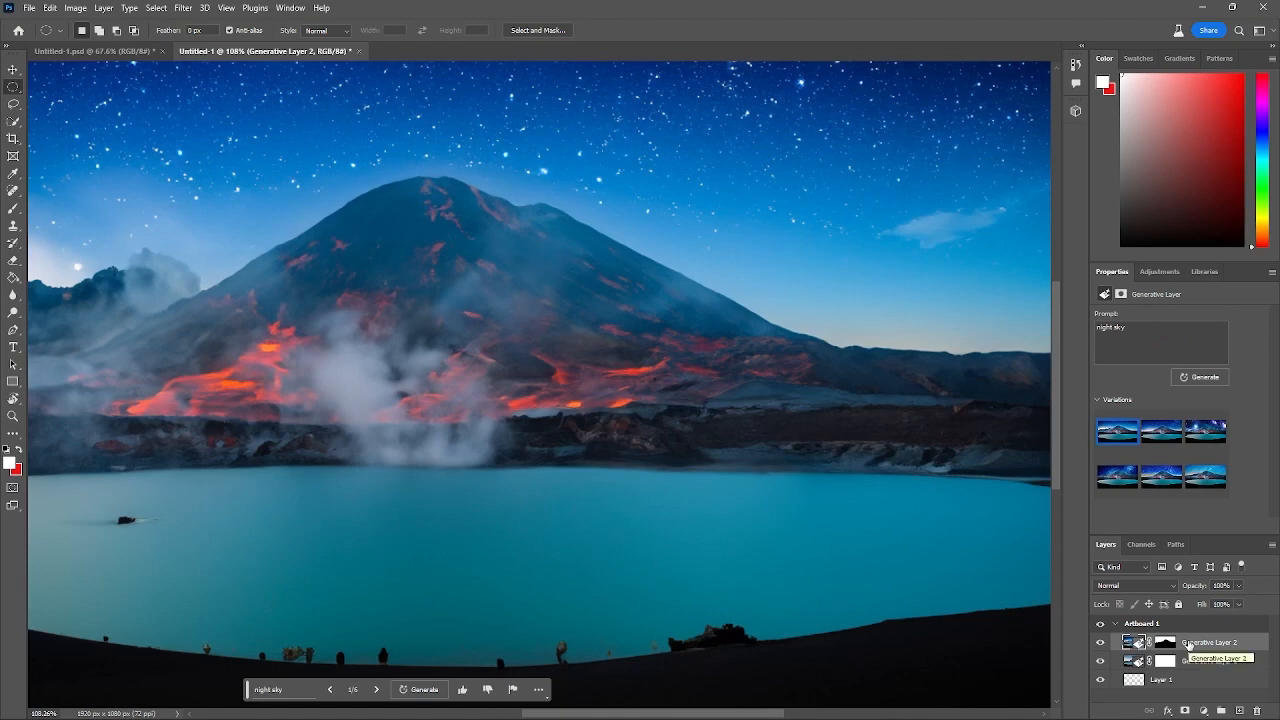
left_click(1190, 662)
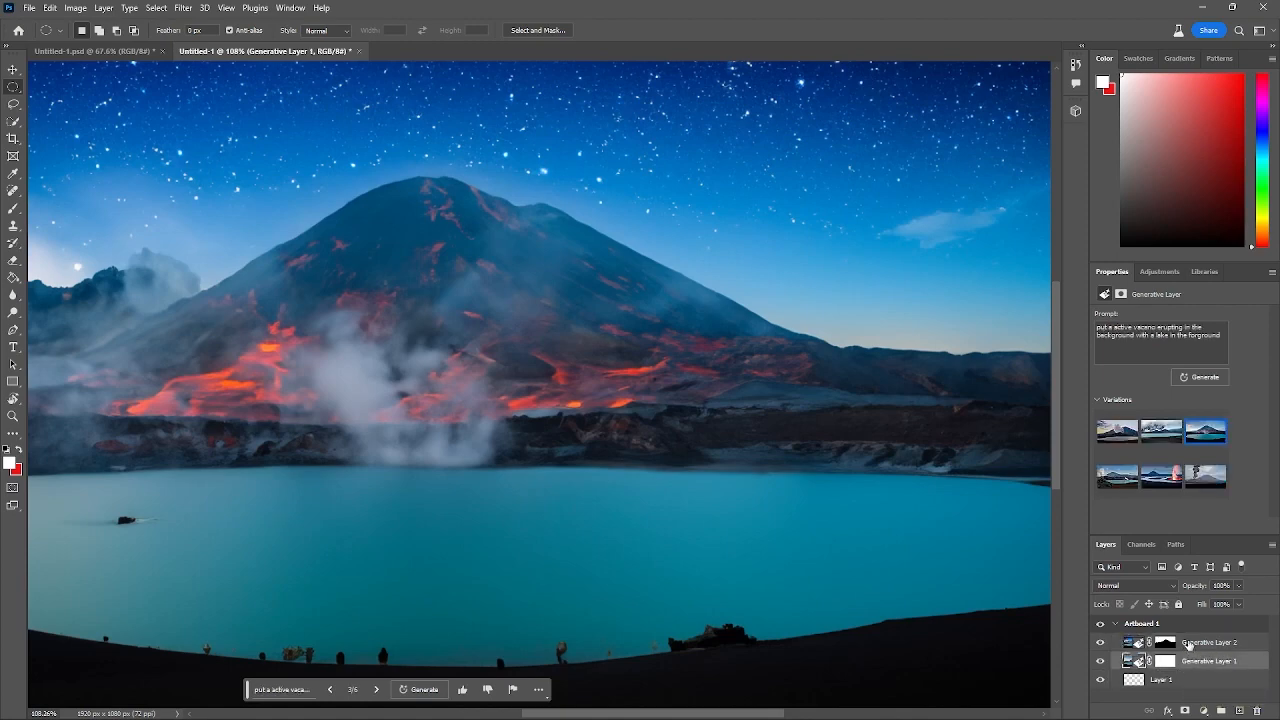
right_click(1191, 649)
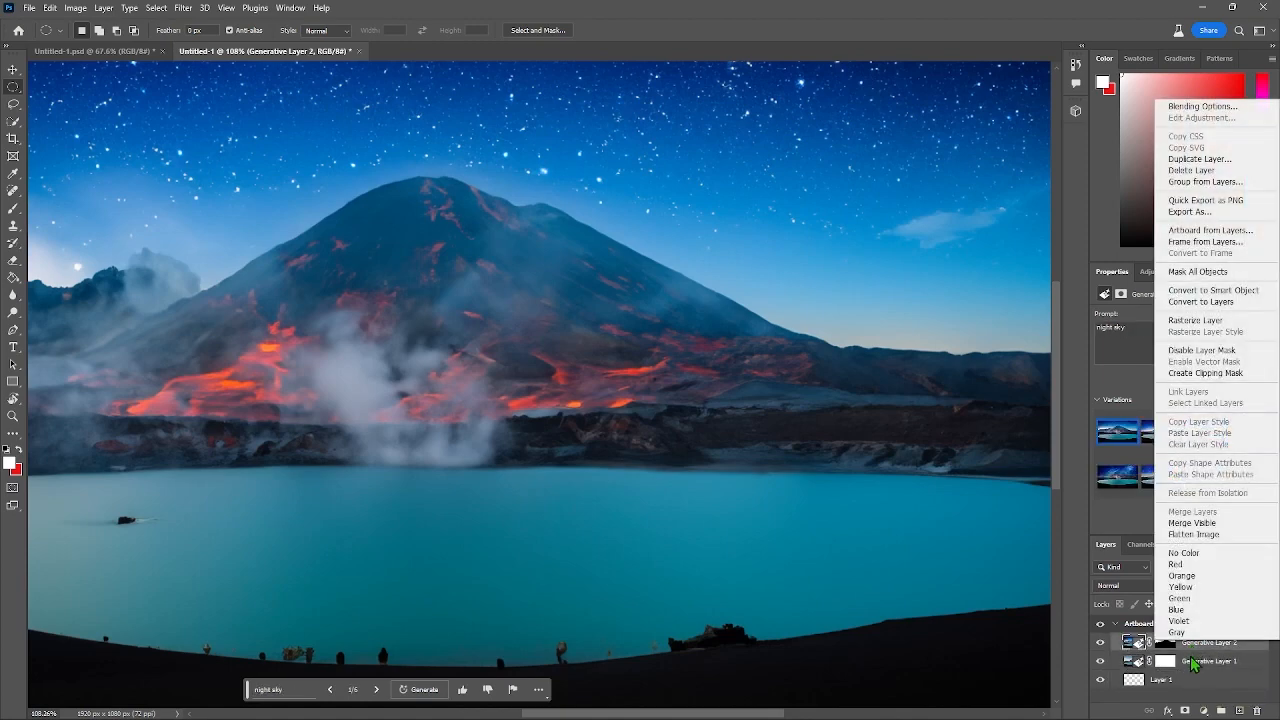
left_click(1190, 662)
left_click(1190, 662, "shift")
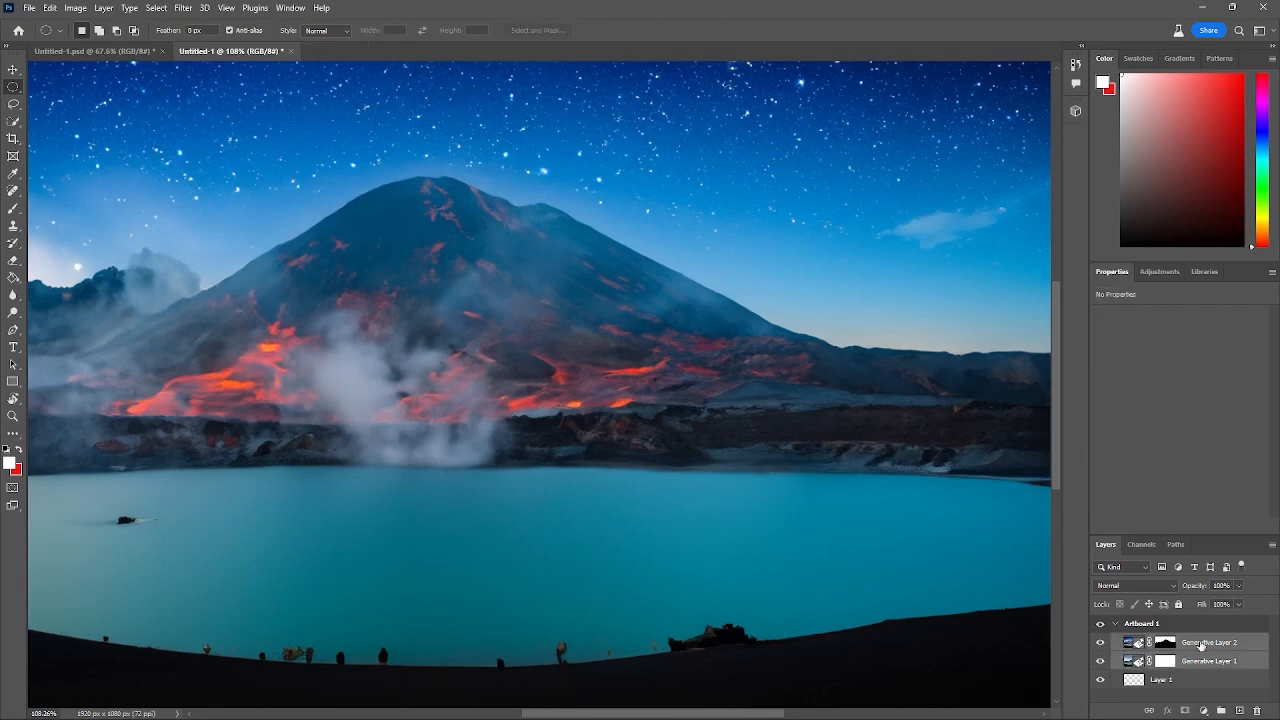
right_click(1200, 650)
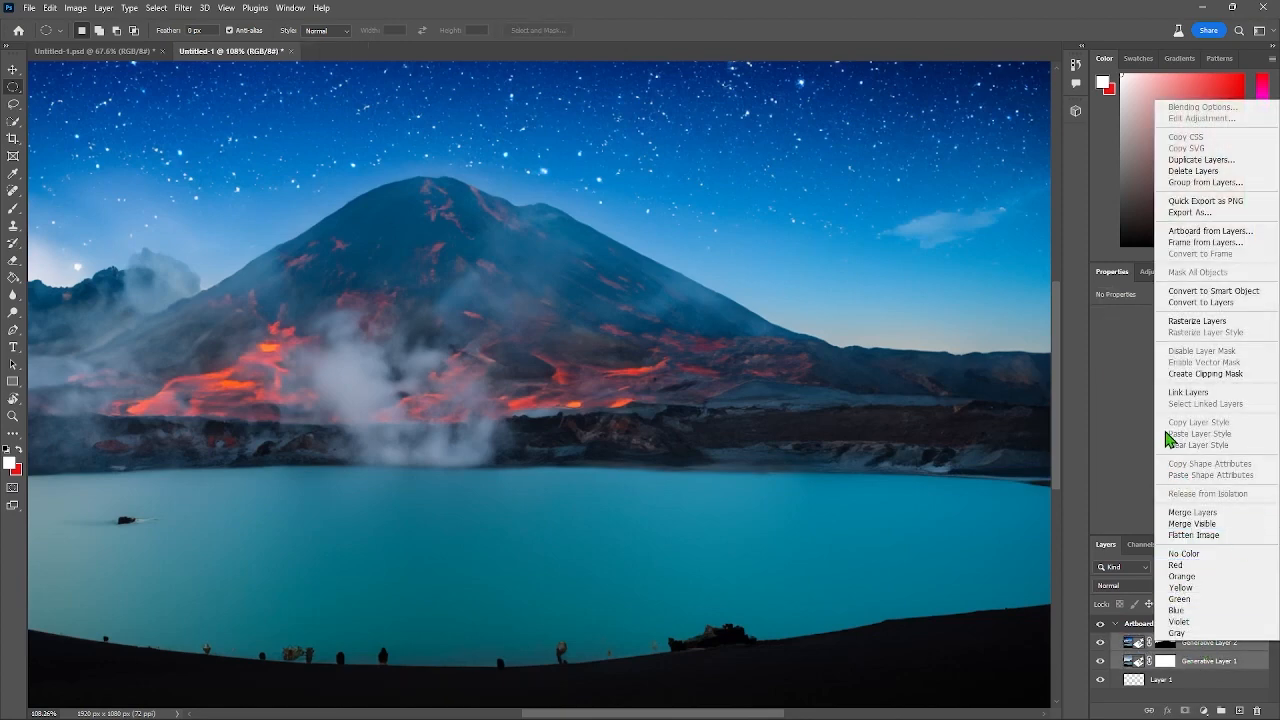
left_click(1105, 693)
right_click(1200, 666)
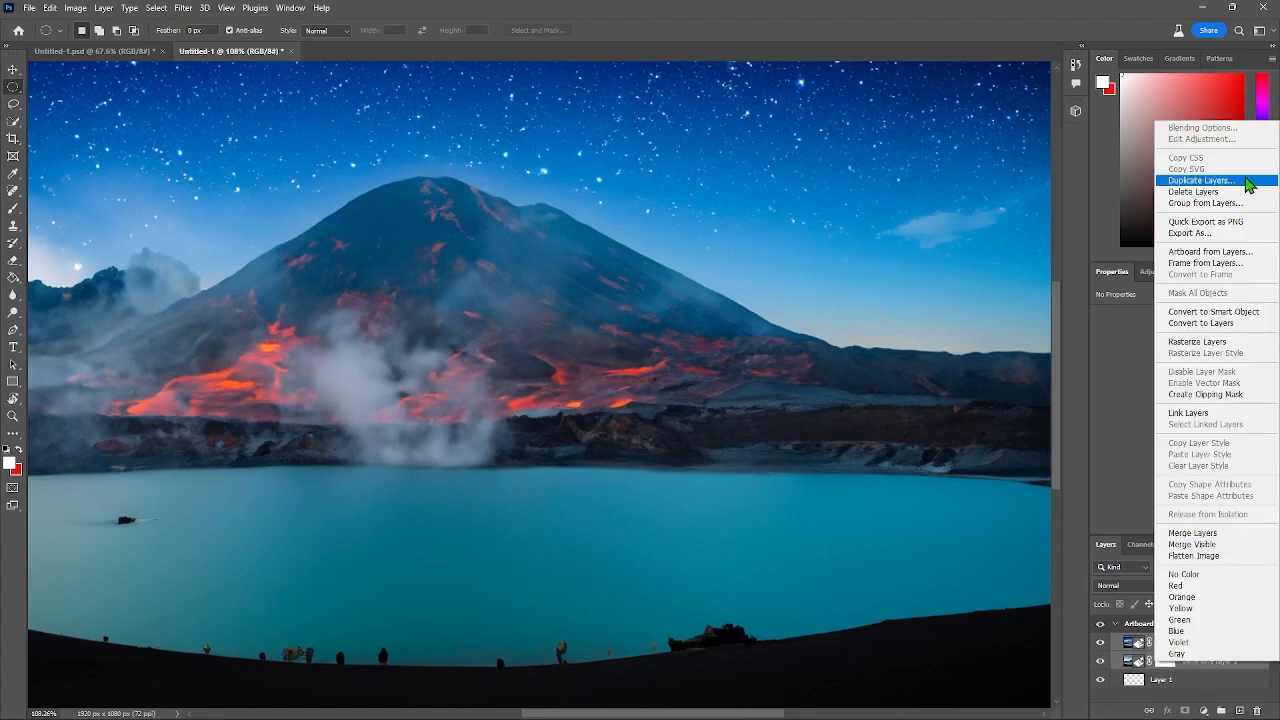
left_click(1130, 668)
- Duplicate Generative Layer 1 and Generative Layer 2 within Artboard 1, keeping the suggested copy names
left_click(1200, 668)
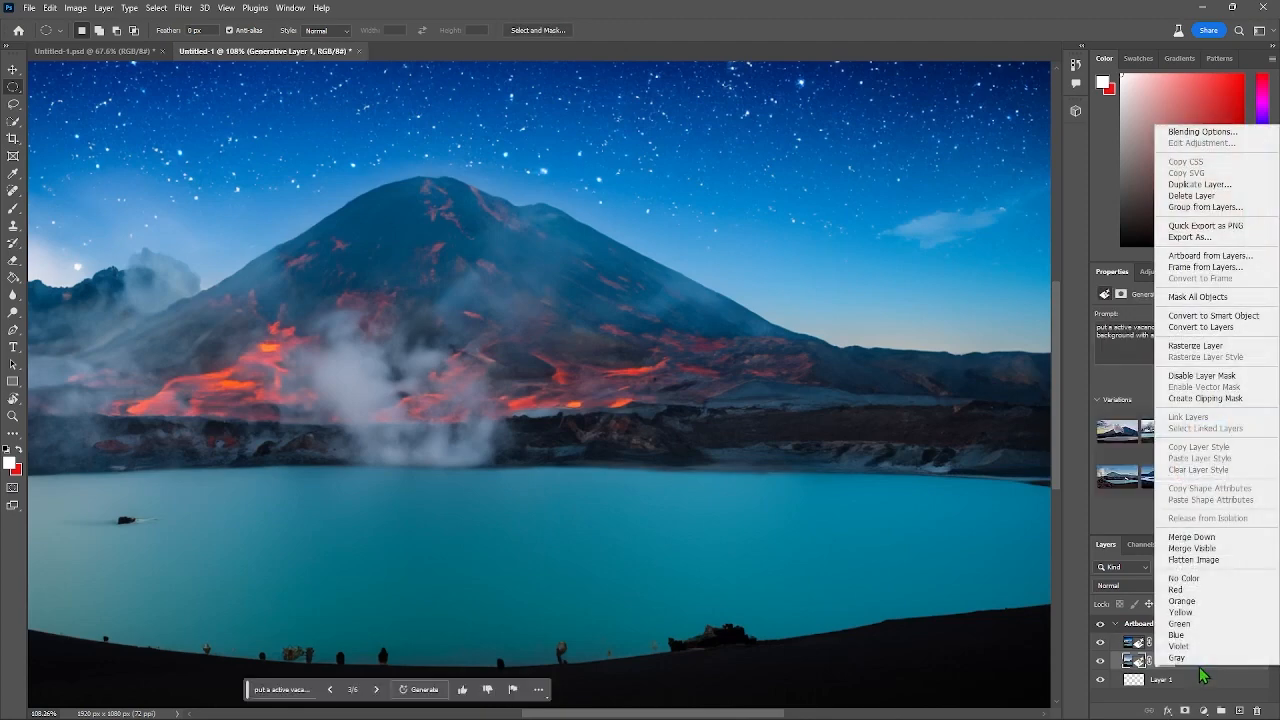
right_click(1200, 668)
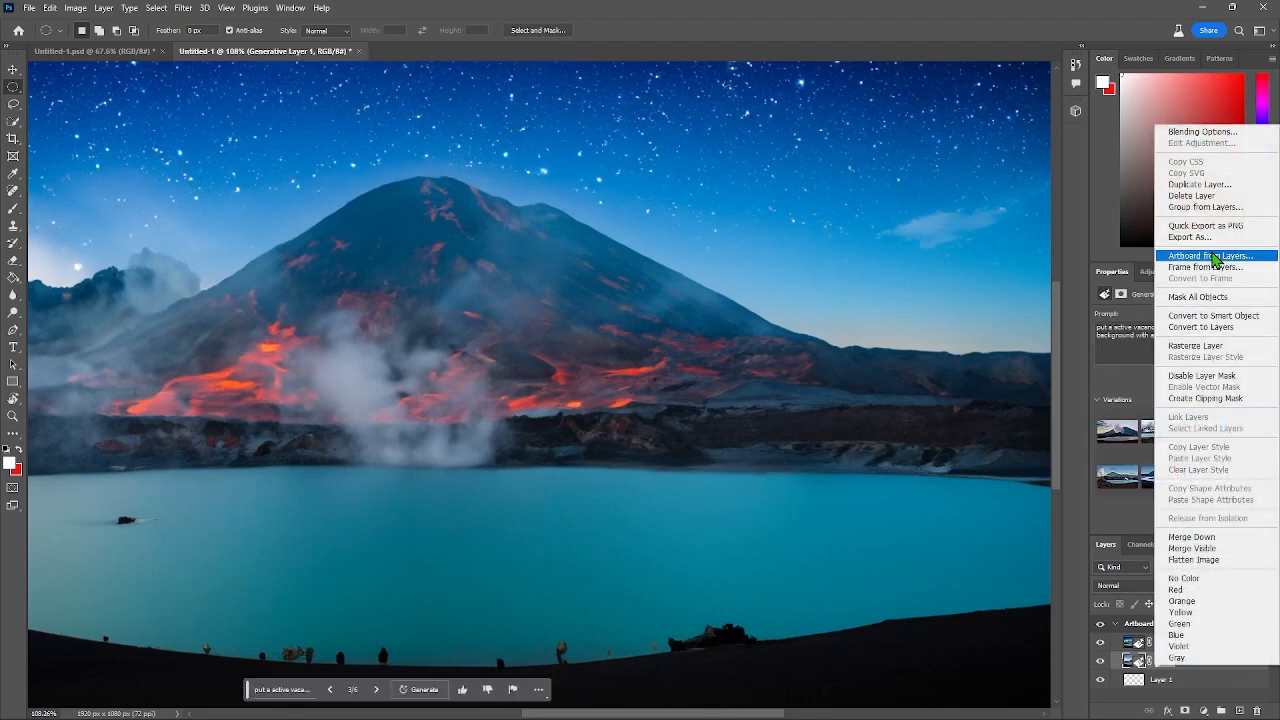
left_click(1200, 184)
left_click(748, 205)
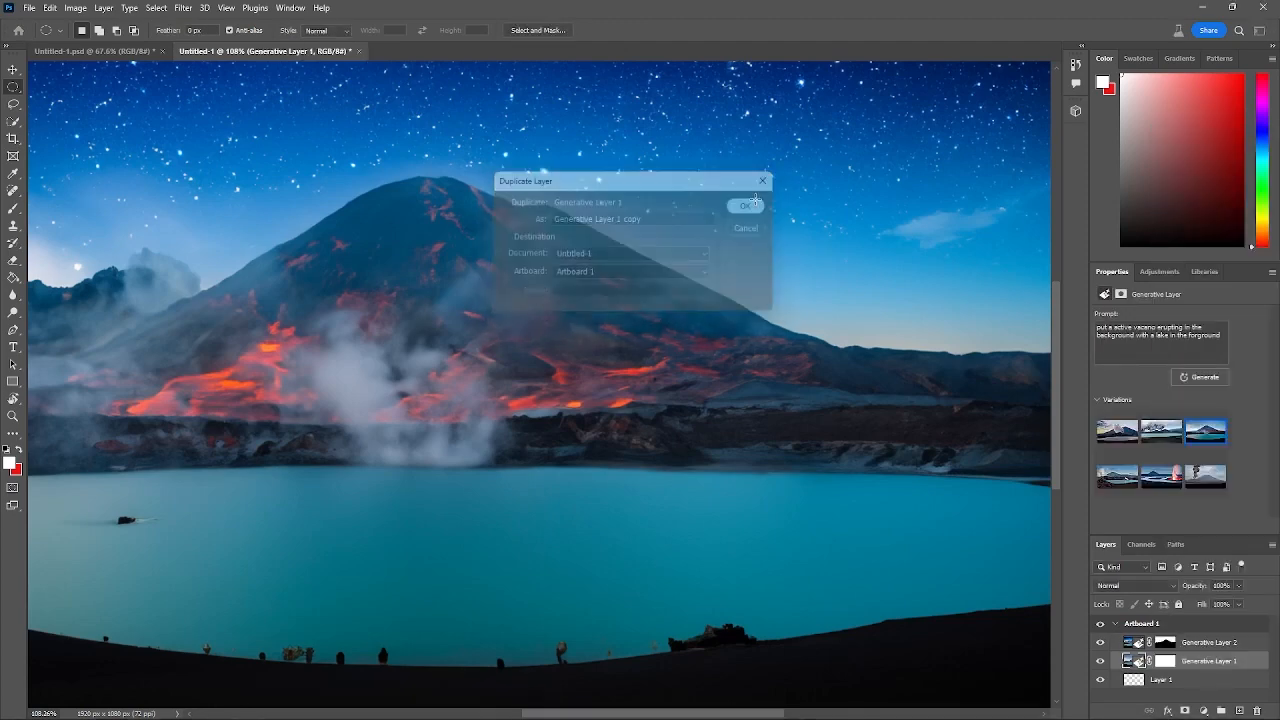
right_click(1178, 645)
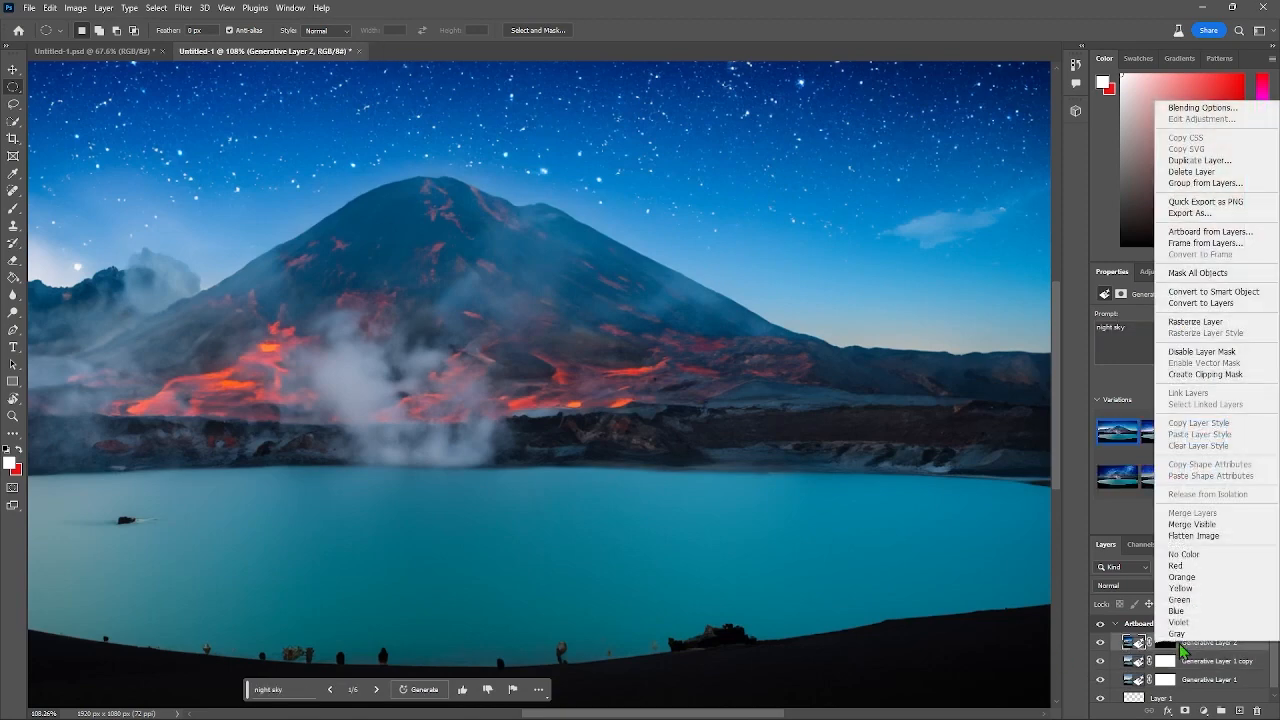
left_click(1222, 163)
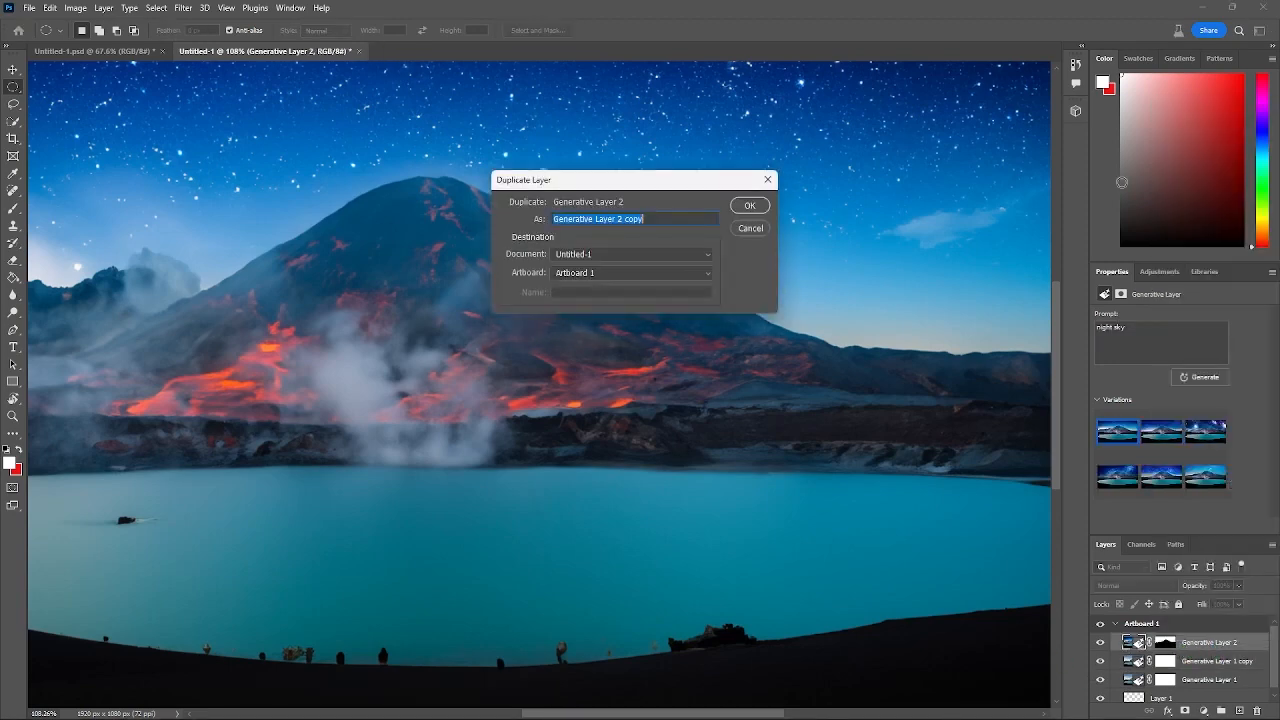
left_click(753, 209)
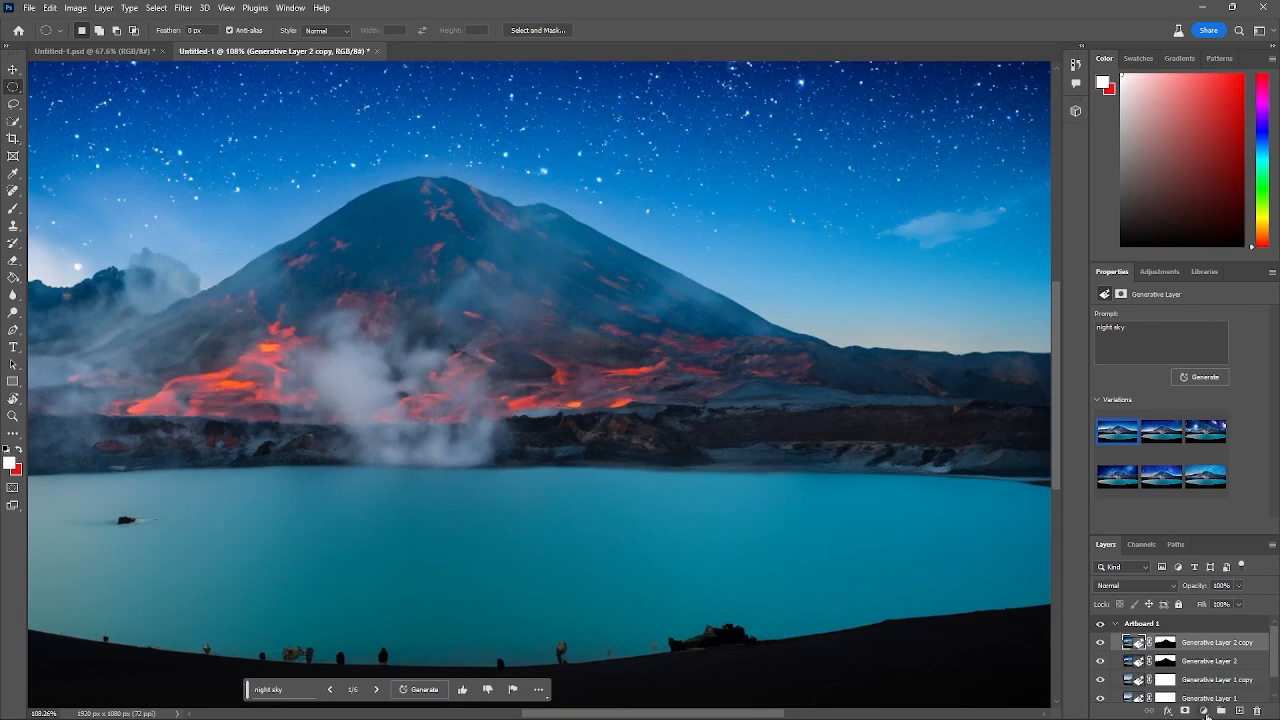
- Merge the copies of Generative Layer 1 and Generative Layer 2 into one layer and hide the two original generative layers
scroll(1227, 665, "down", 1)
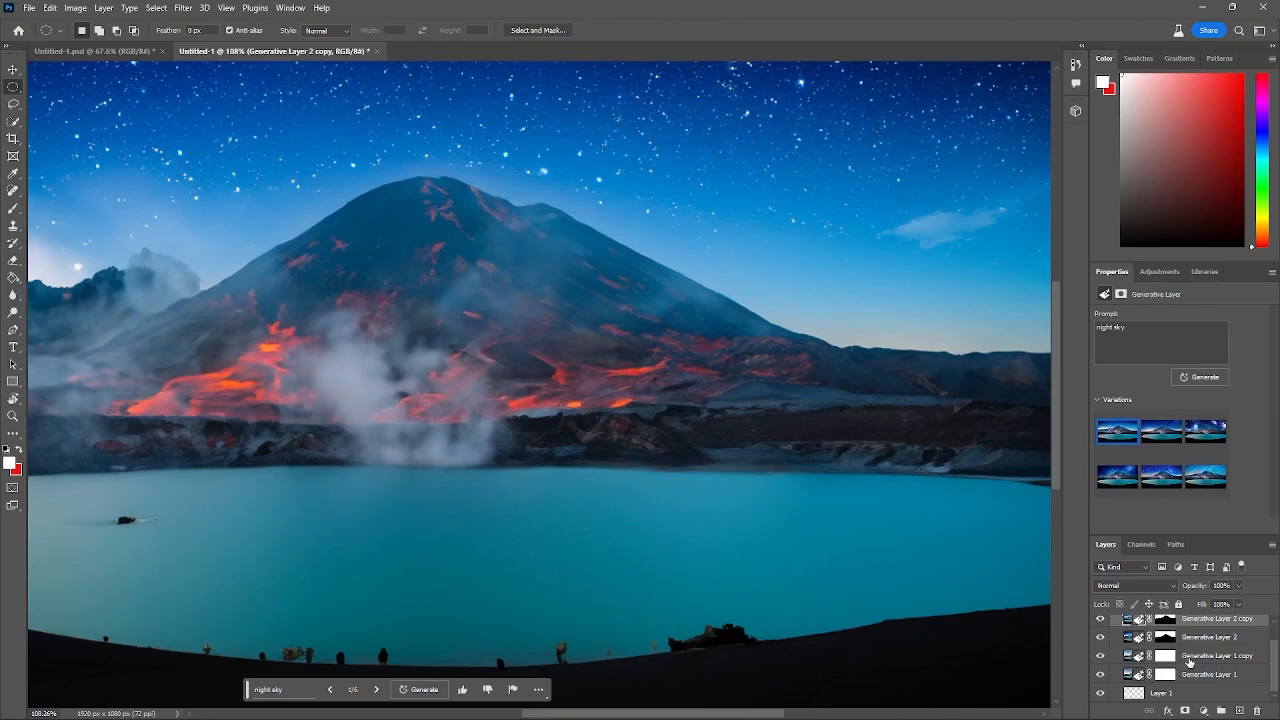
left_click(1189, 657, "shift")
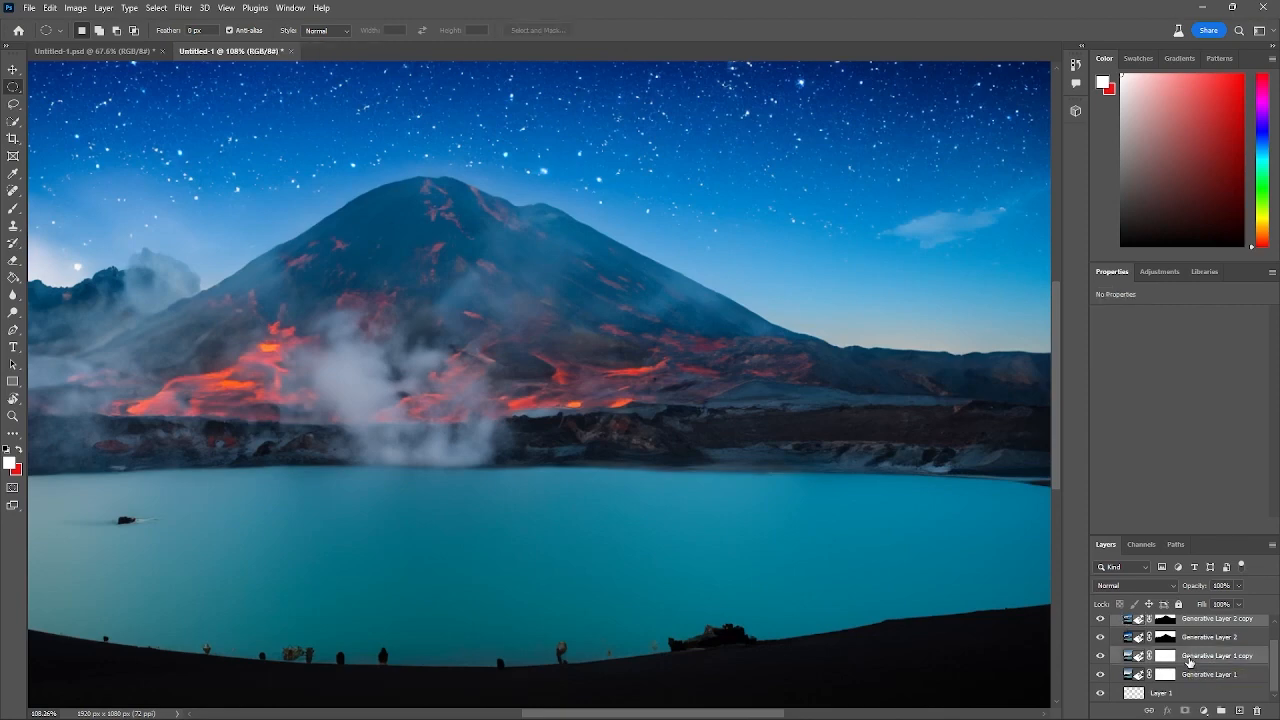
right_click(1190, 658)
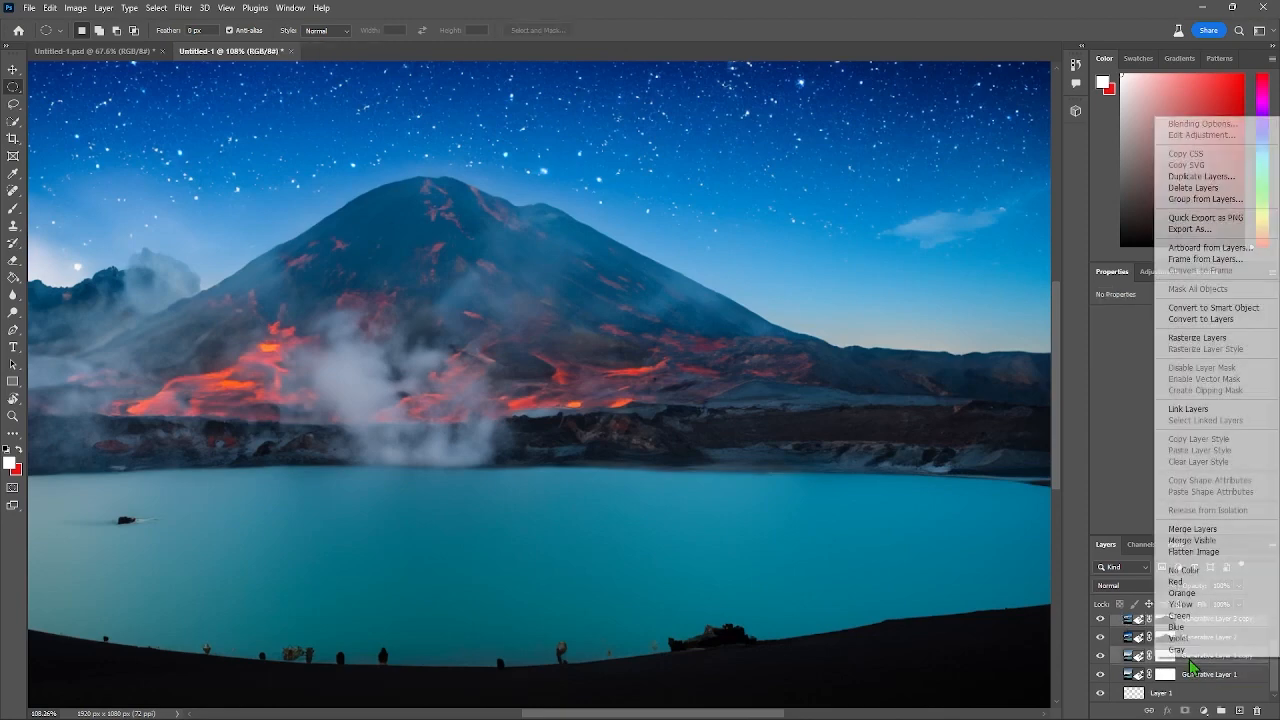
left_click(1224, 537)
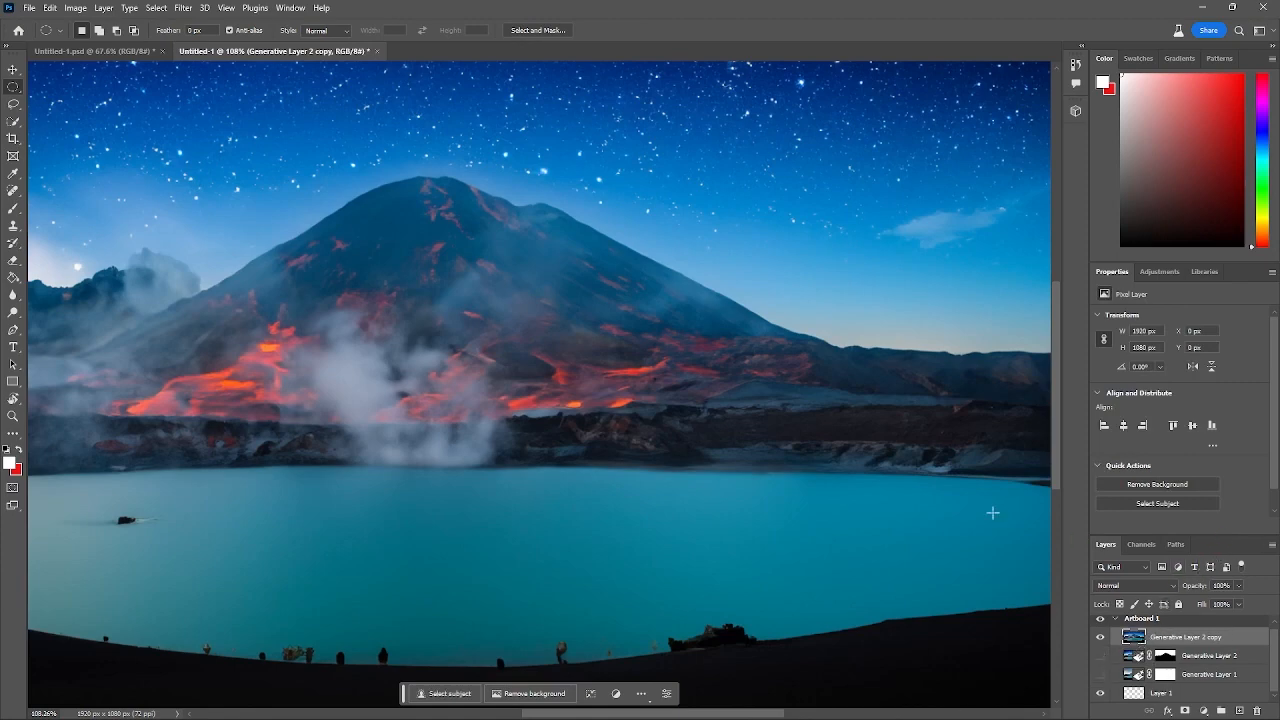
- Marquee a small rectangle about 143 by 60 px on the lake, just off the far shore below the volcano's right flank
scroll(430, 389, "down", 3)
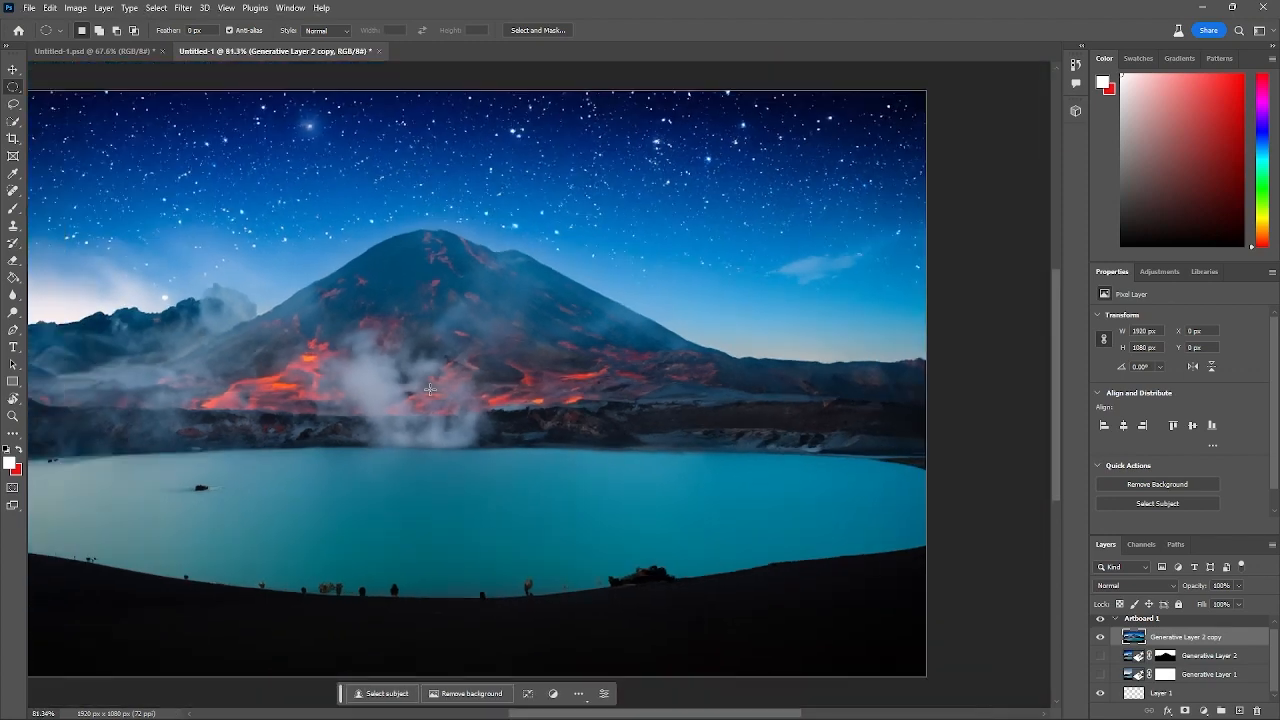
left_click_drag(359, 396, 467, 423)
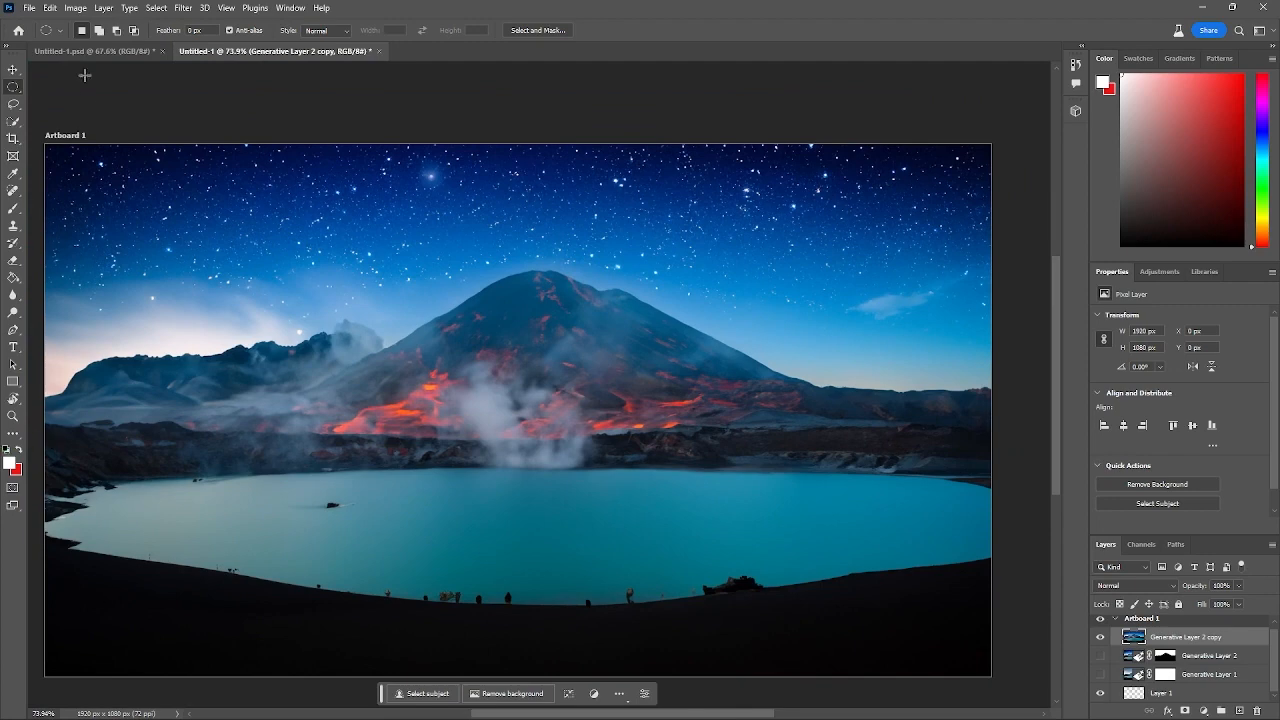
right_click(17, 90)
left_click(90, 87)
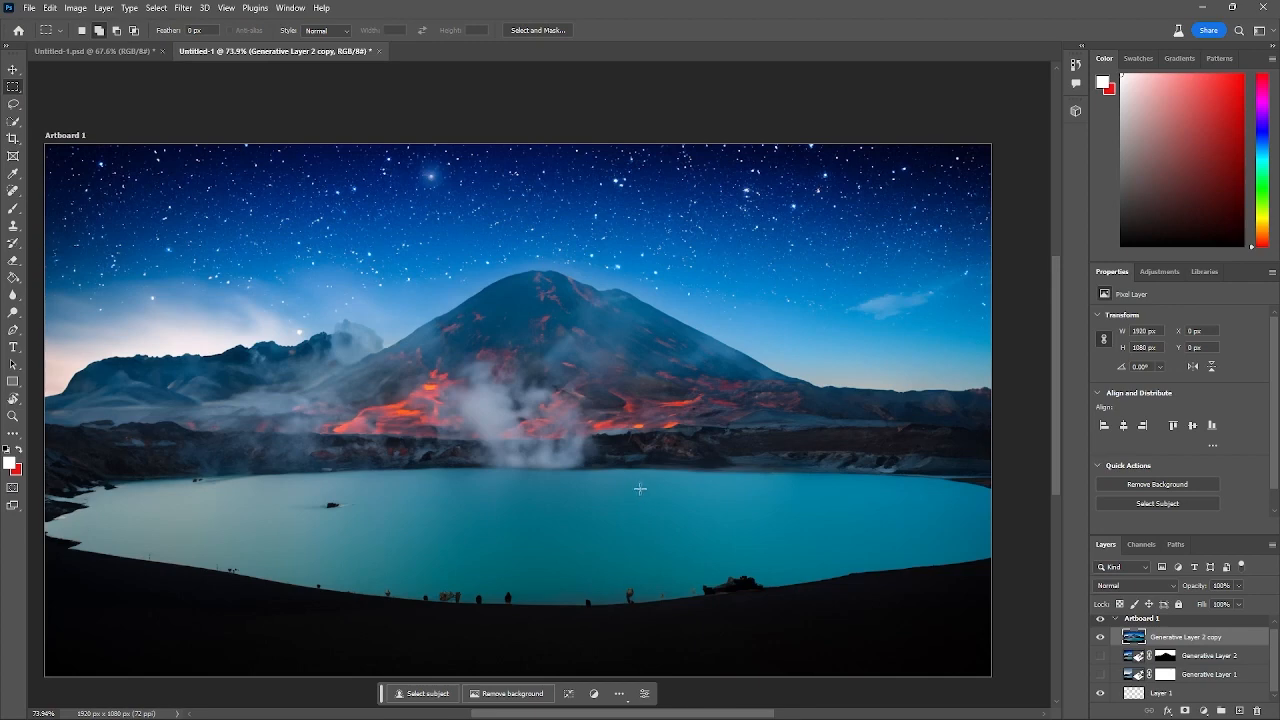
left_click_drag(660, 475, 730, 504)
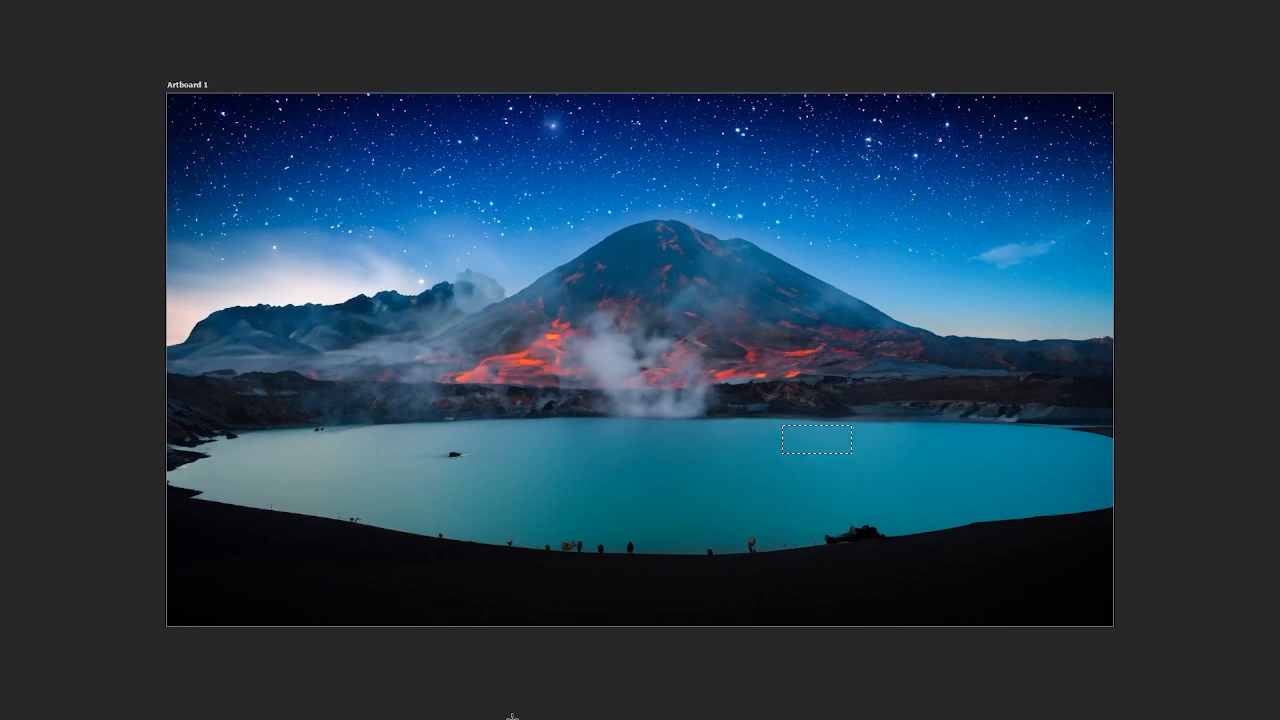
- Fill the selected lake area using Generative Fill with the prompt "Fishing Boat" and inspect the generated boat up close
key("f")
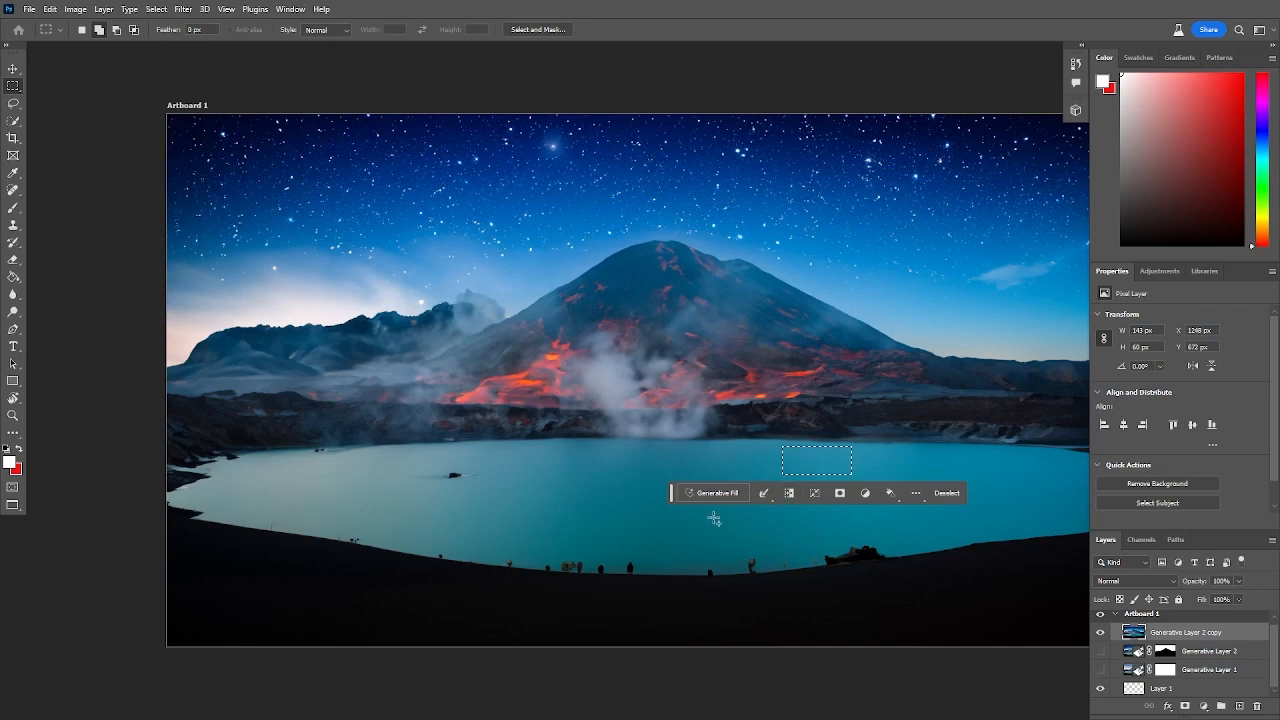
left_click(713, 493)
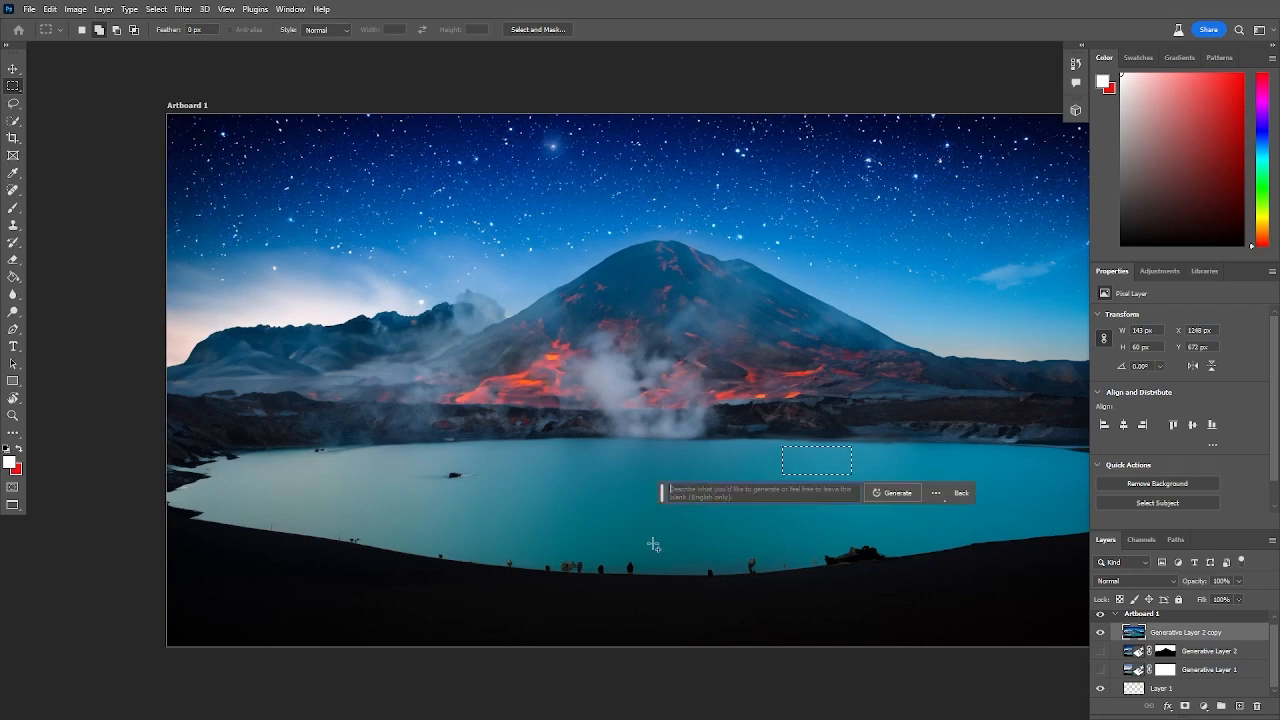
type("P")
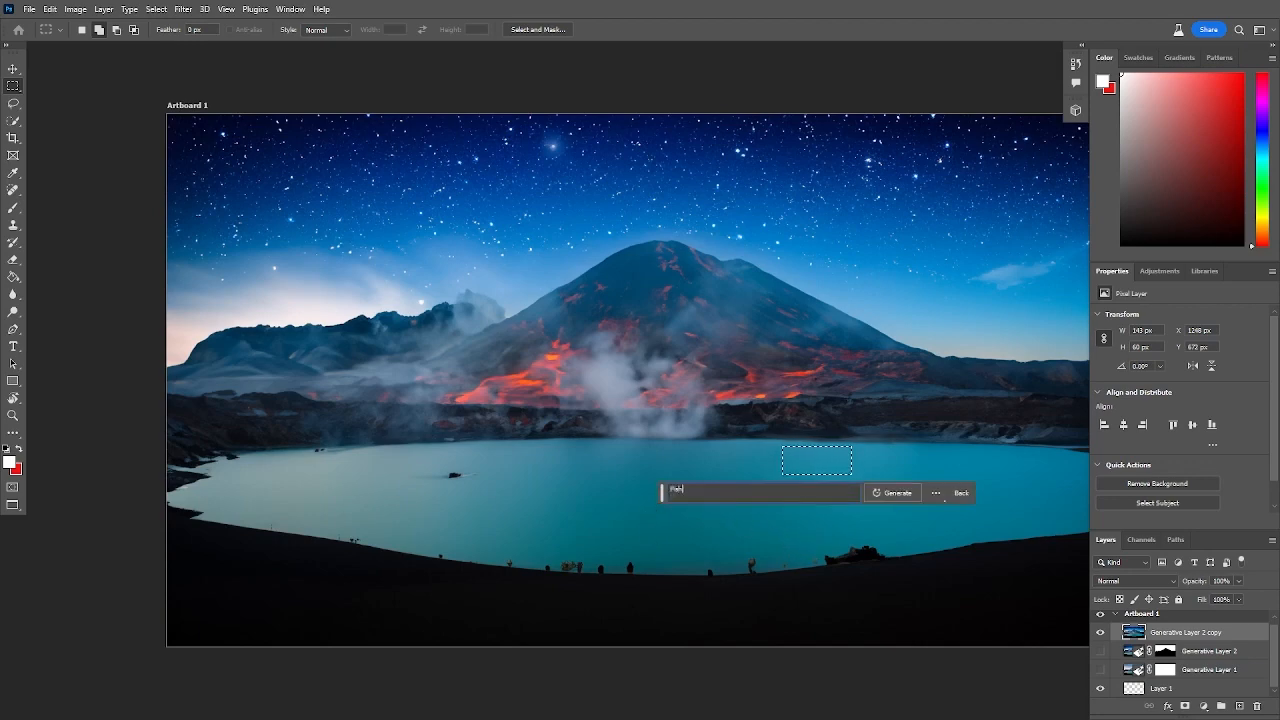
type("ishing Boat")
left_click(896, 493)
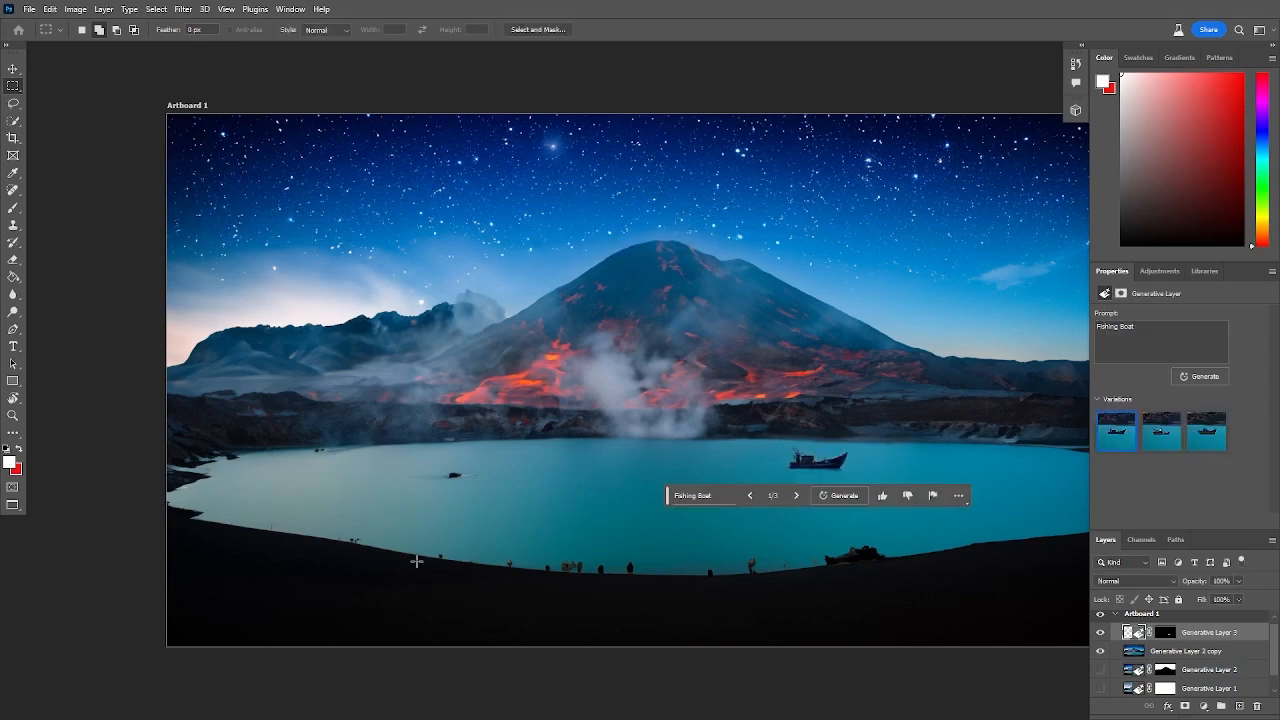
scroll(797, 616, "up", 8)
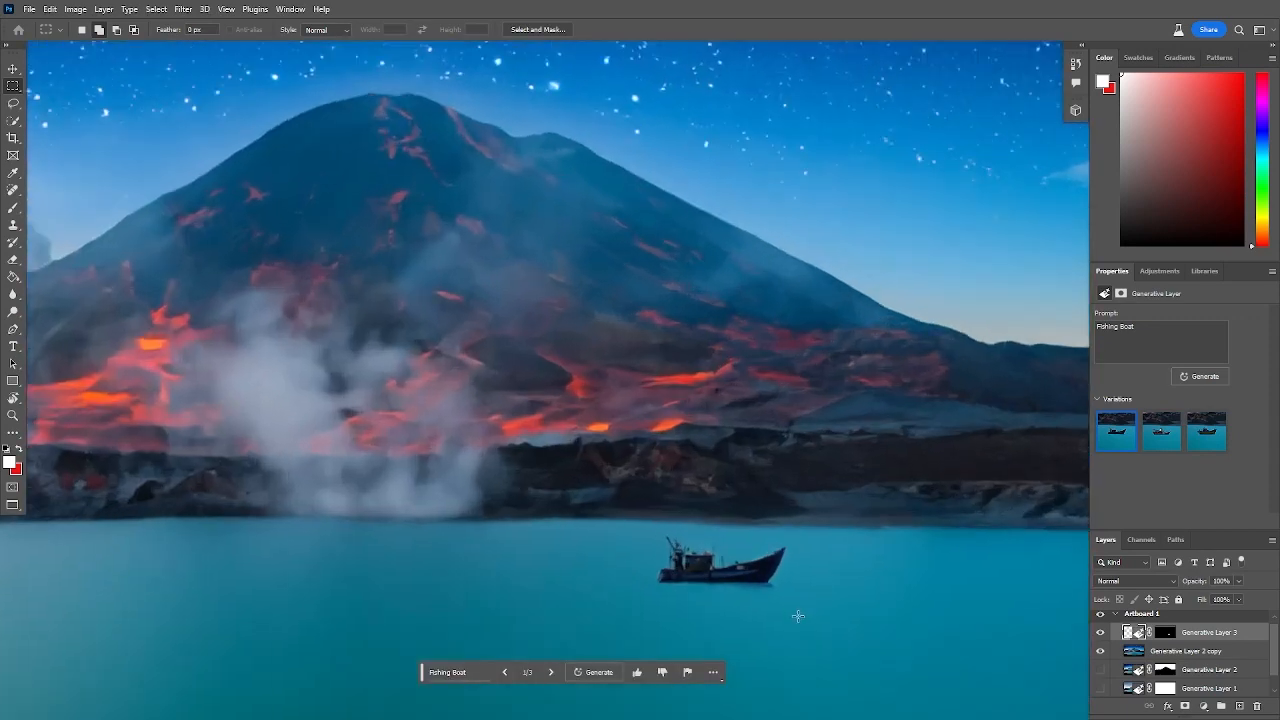
key("ctrl+0")
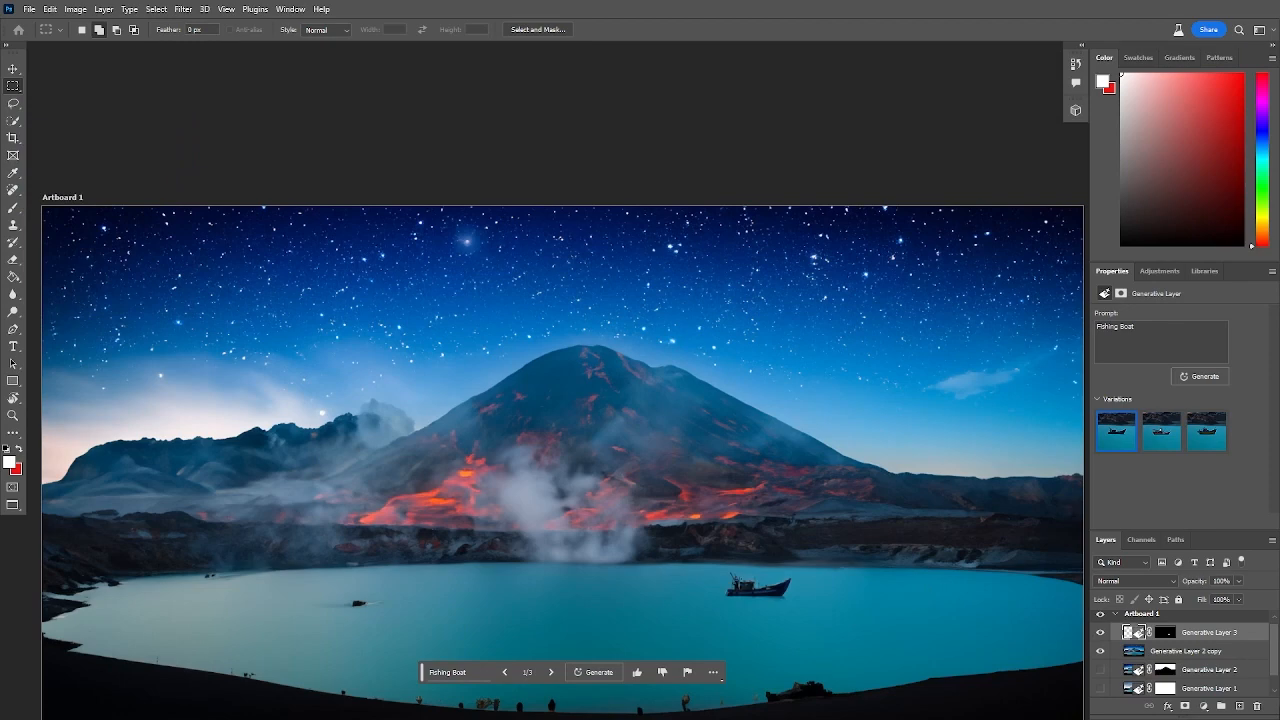
- Duplicate the fishing boat's generative layer within Artboard 1 as "Generative Layer 3 copy"
right_click(1193, 640)
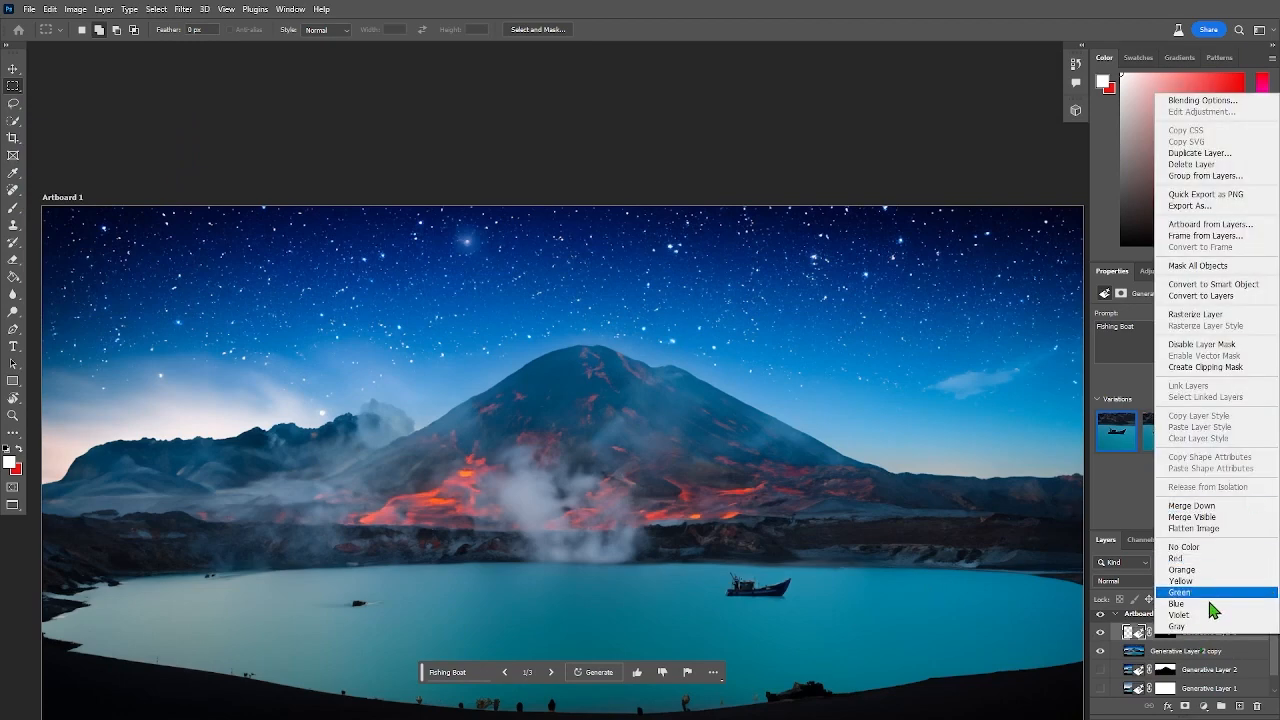
left_click(1210, 155)
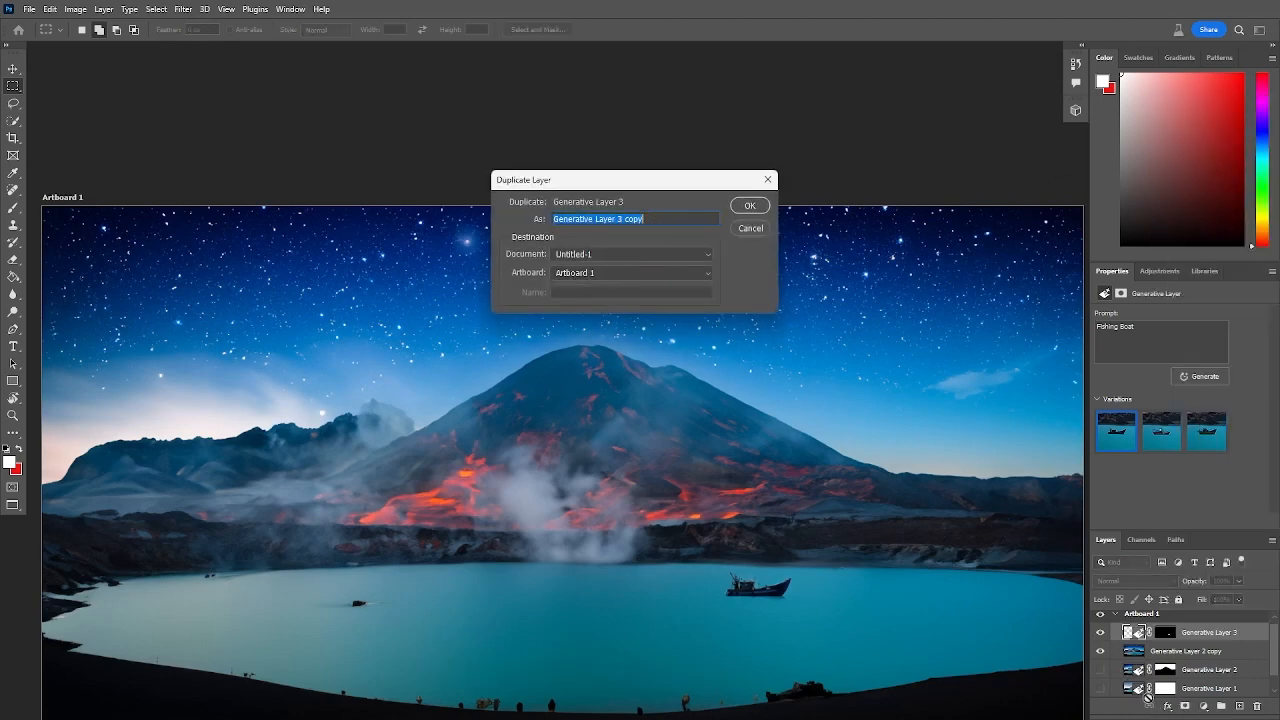
left_click(751, 206)
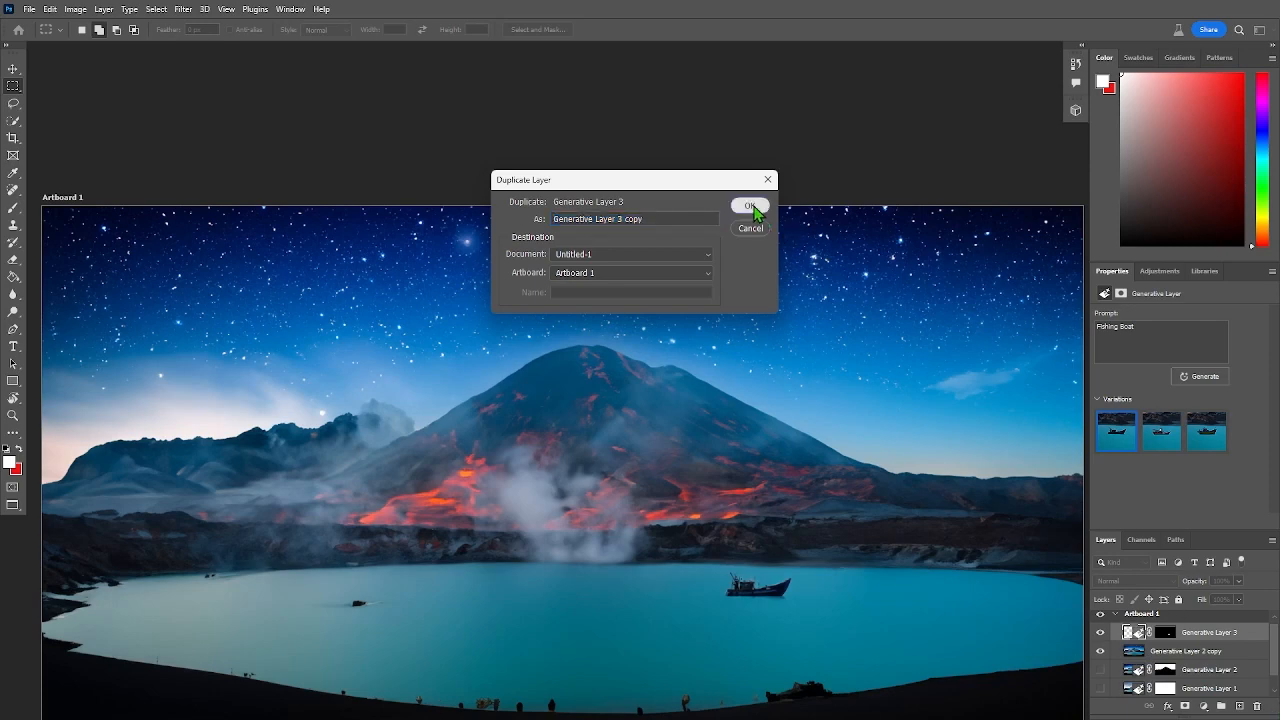
scroll(1167, 636, "down", 1)
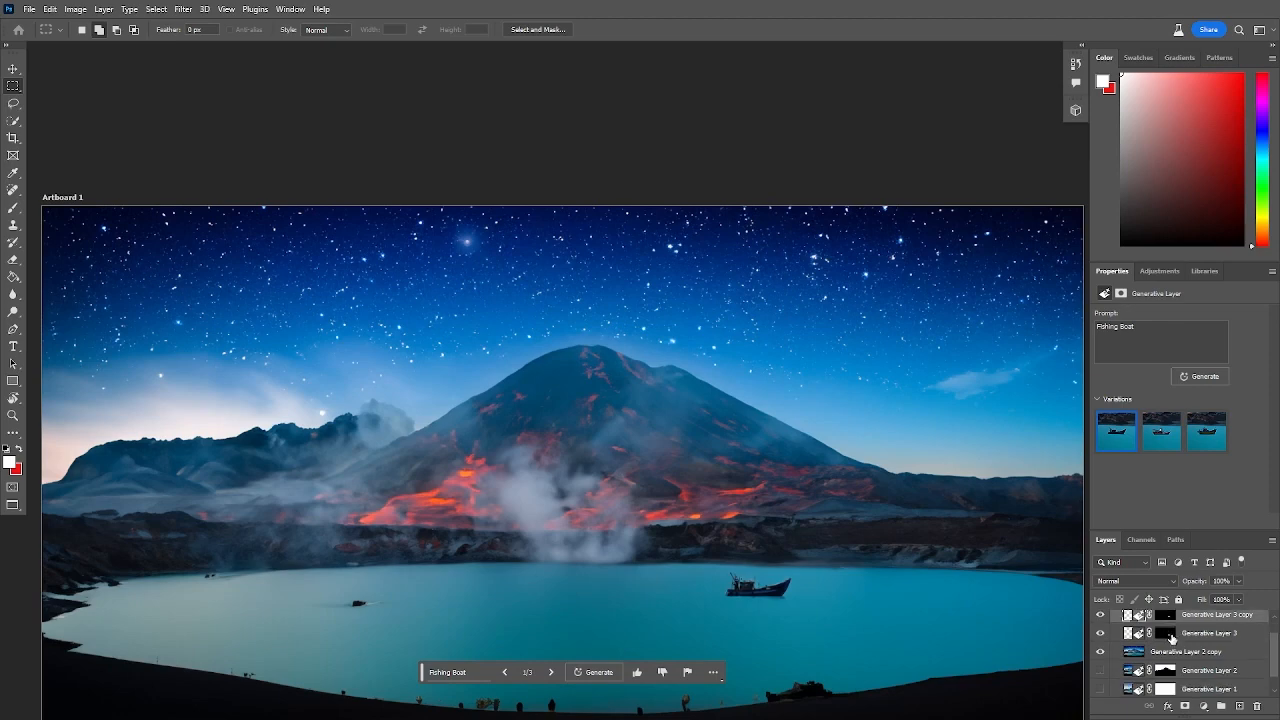
- Merge Generative Layer 3 with Generative Layer 2 copy so the fishing boat becomes part of the scene layer
left_click(1170, 636)
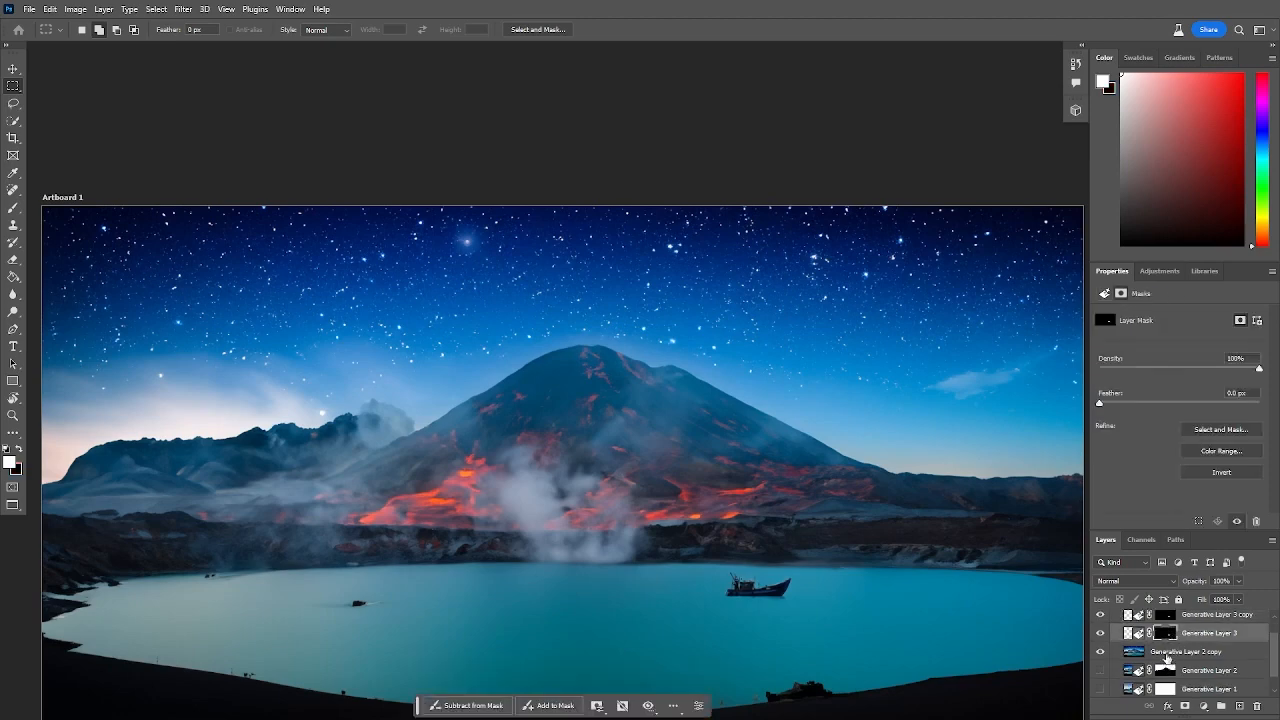
left_click(1167, 657)
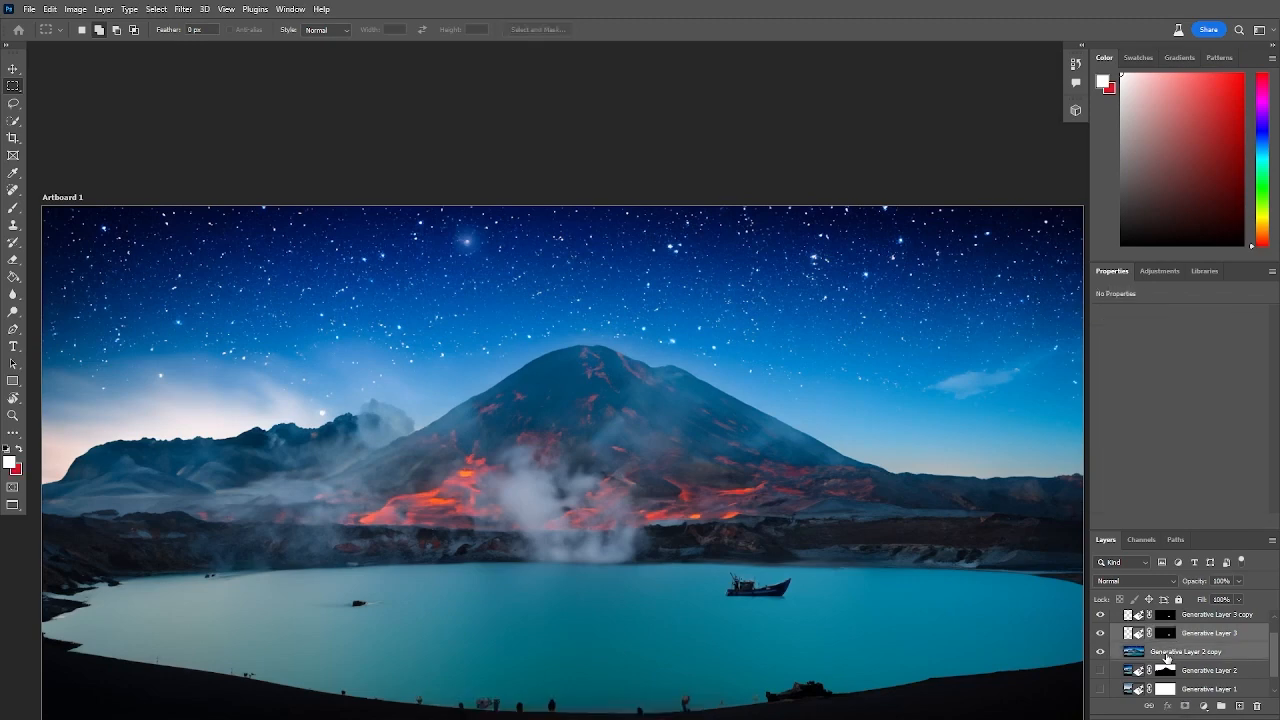
right_click(1167, 657)
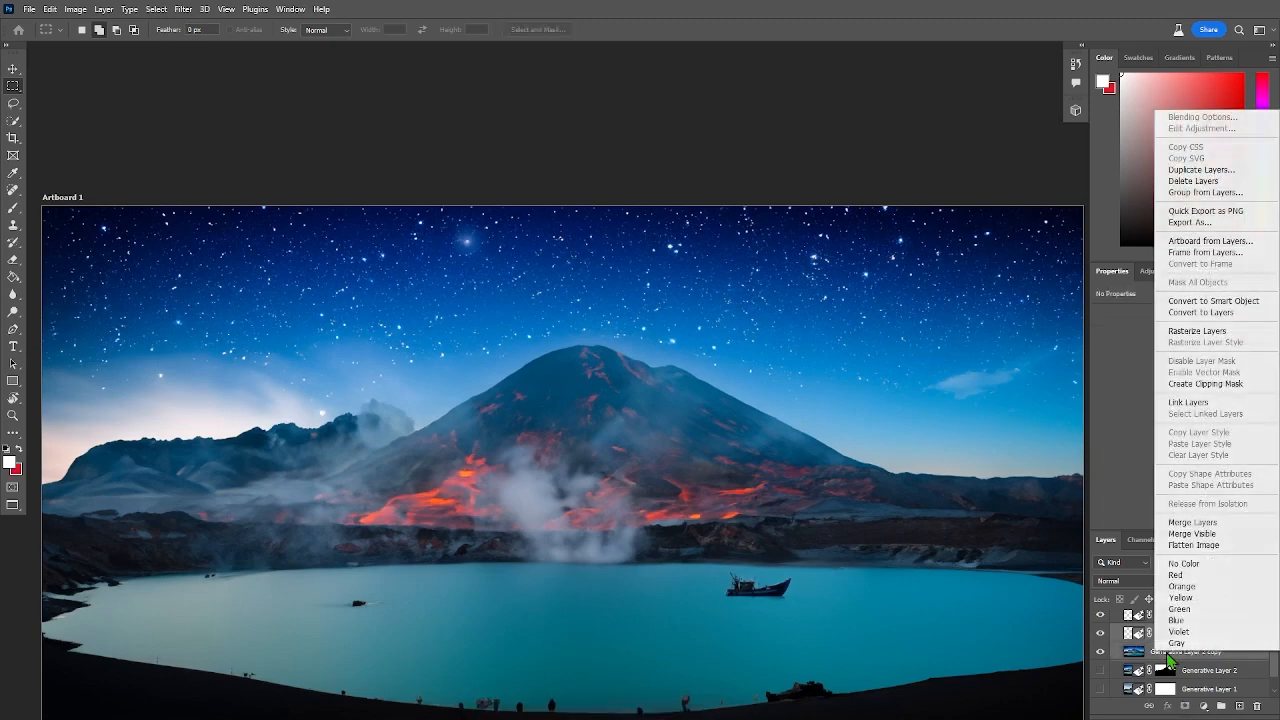
left_click(1212, 523)
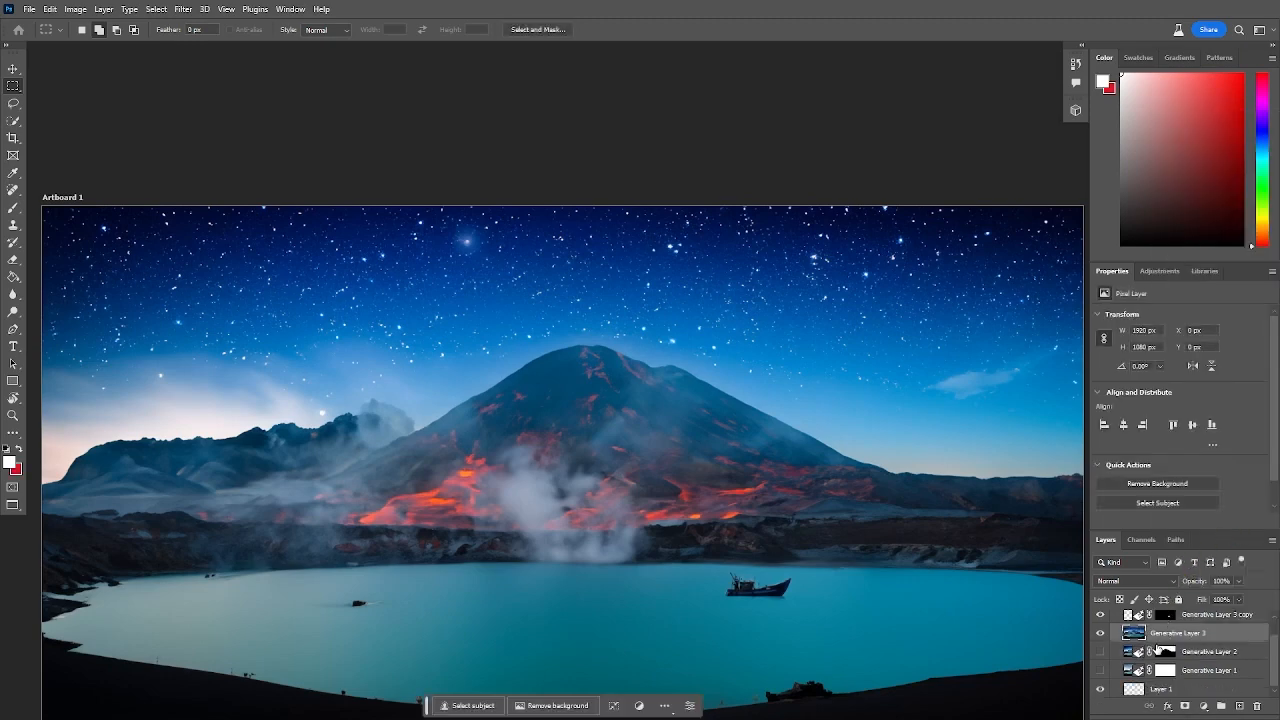
- Place Generative Layer 3 copy beneath the merged Generative Layer 3, hide the copy, and make the merged layer active
left_click_drag(1185, 618, 1192, 636)
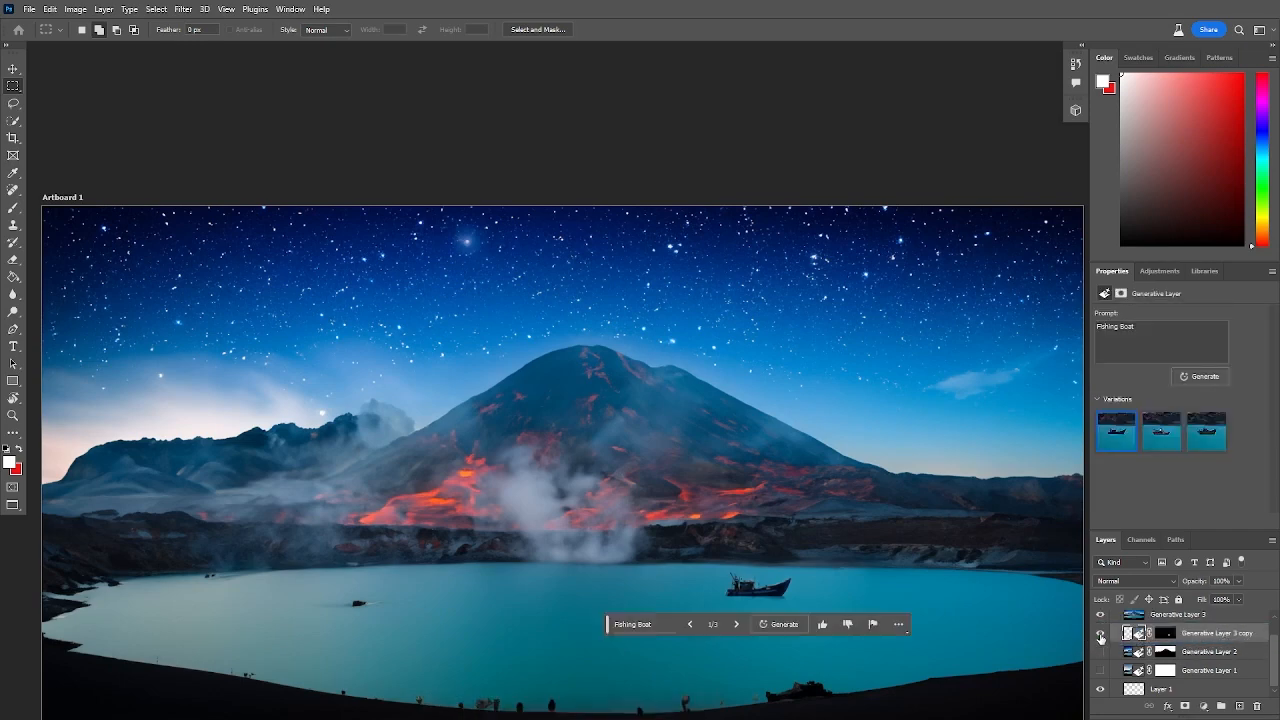
left_click(1100, 634)
scroll(1180, 650, "up", 1)
left_click(1180, 637)
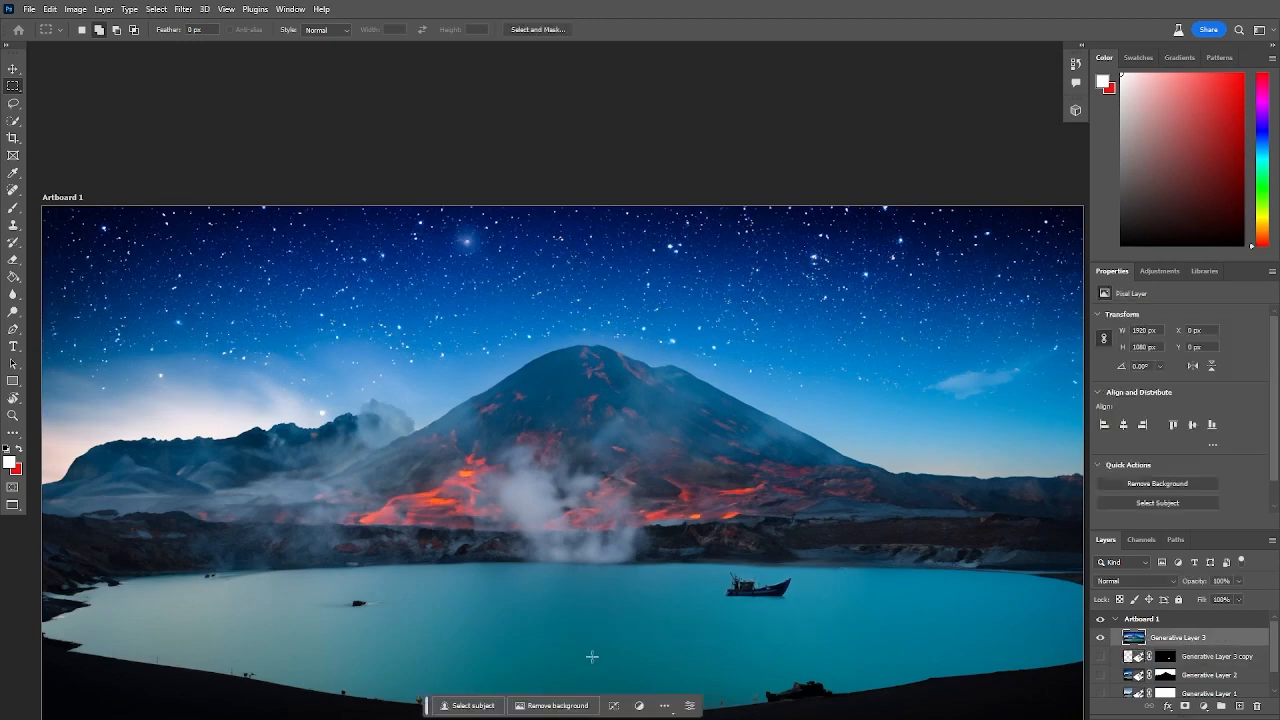
- Select an ellipse about 96 by 87 px beside the volcano's summit and fill it using Generative Fill with the prompt "faded moon"
scroll(294, 397, "down", 3)
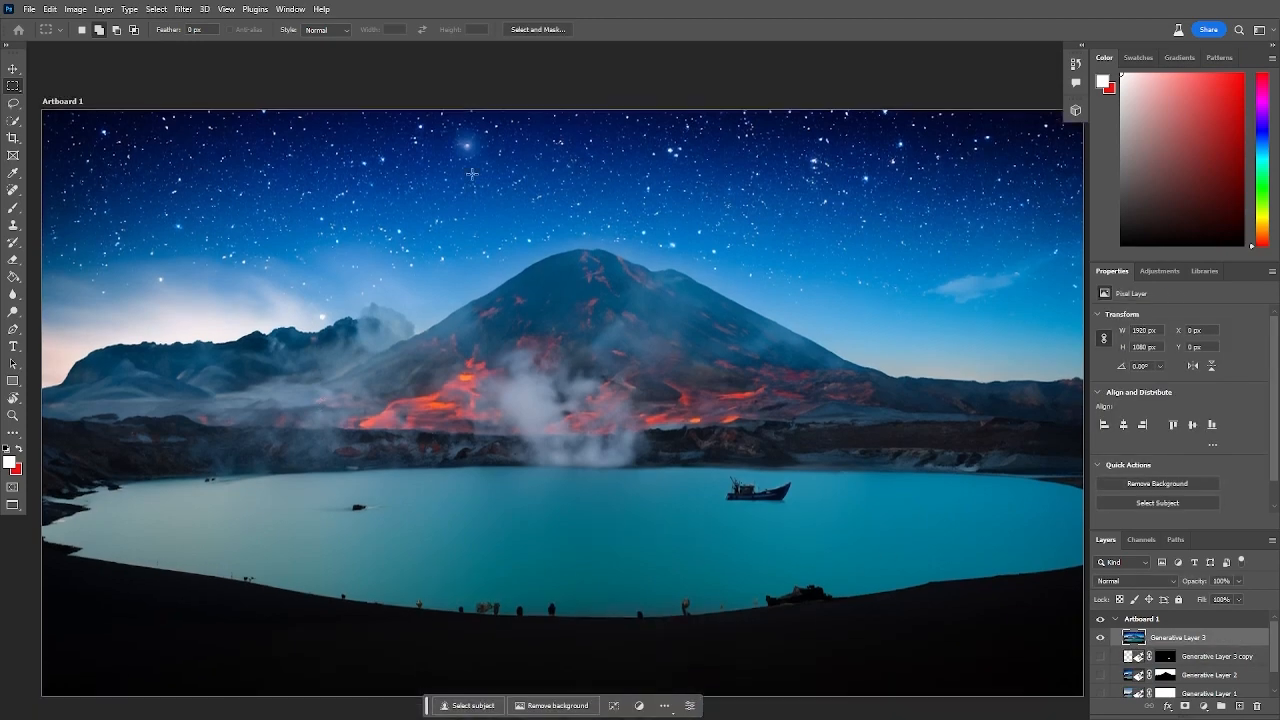
key("shift+m")
left_click_drag(618, 240, 668, 286)
left_click(530, 303)
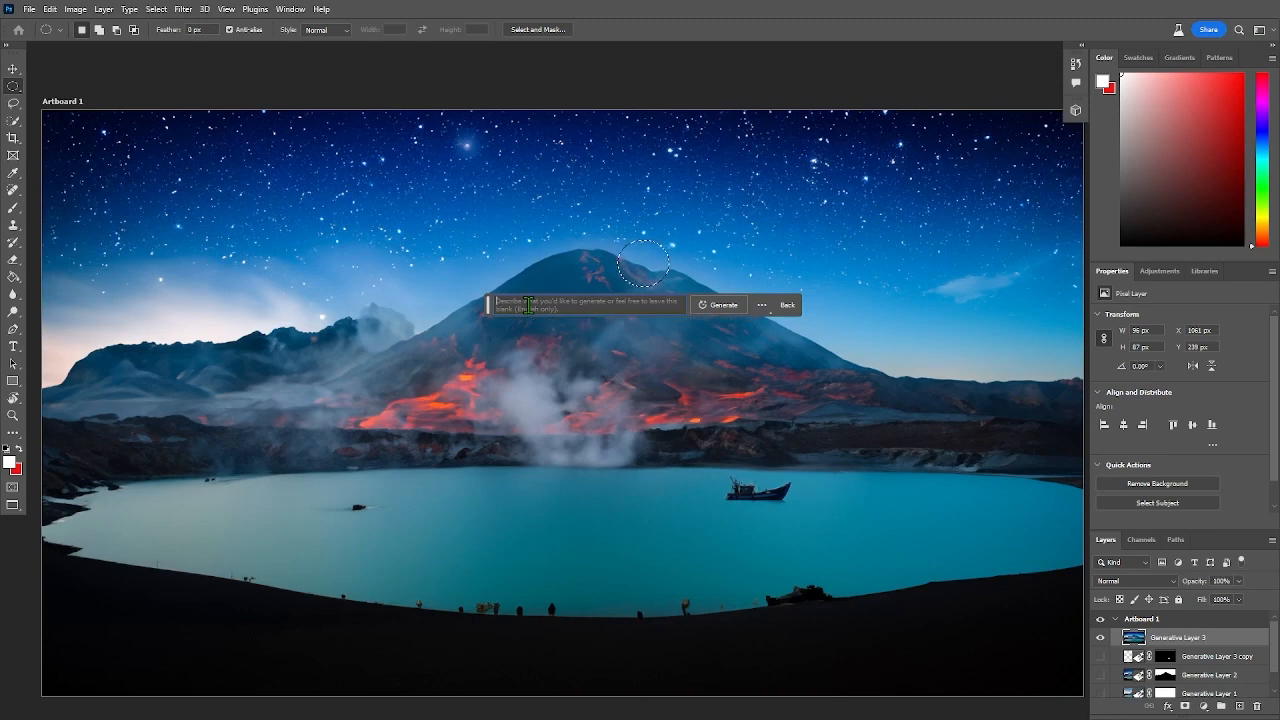
type("Haded")
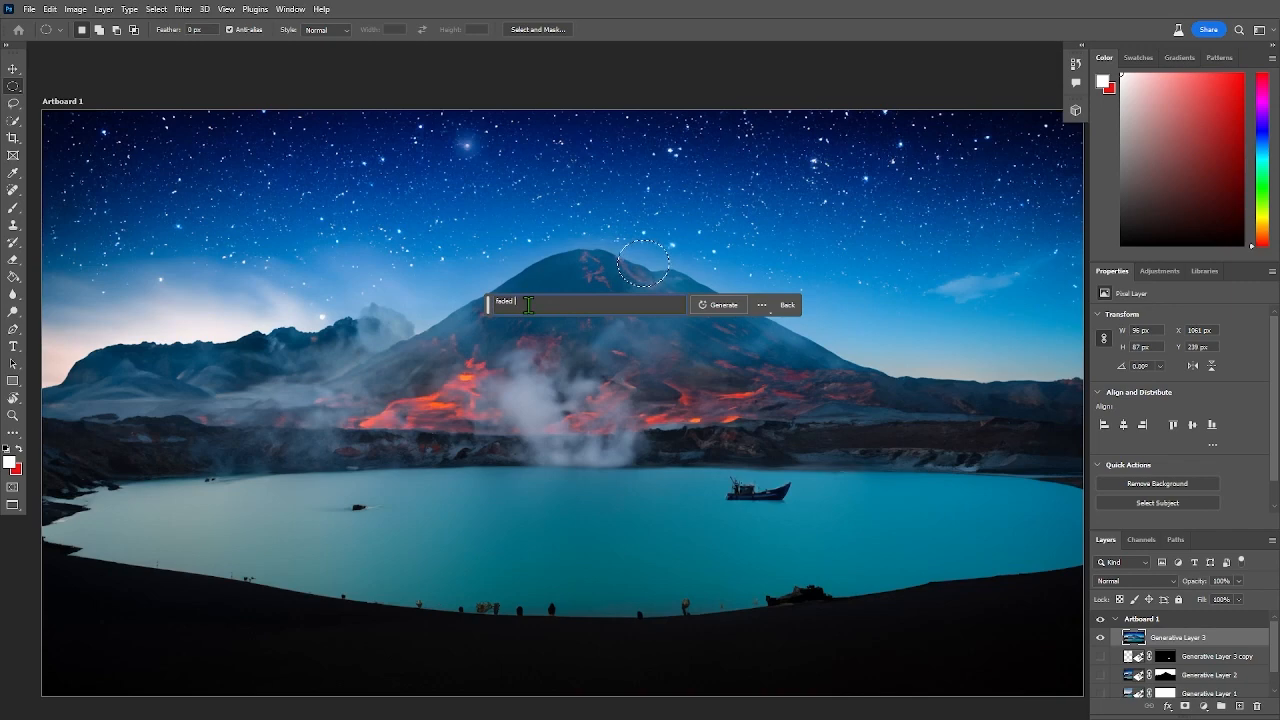
type(" moon")
left_click(727, 305)
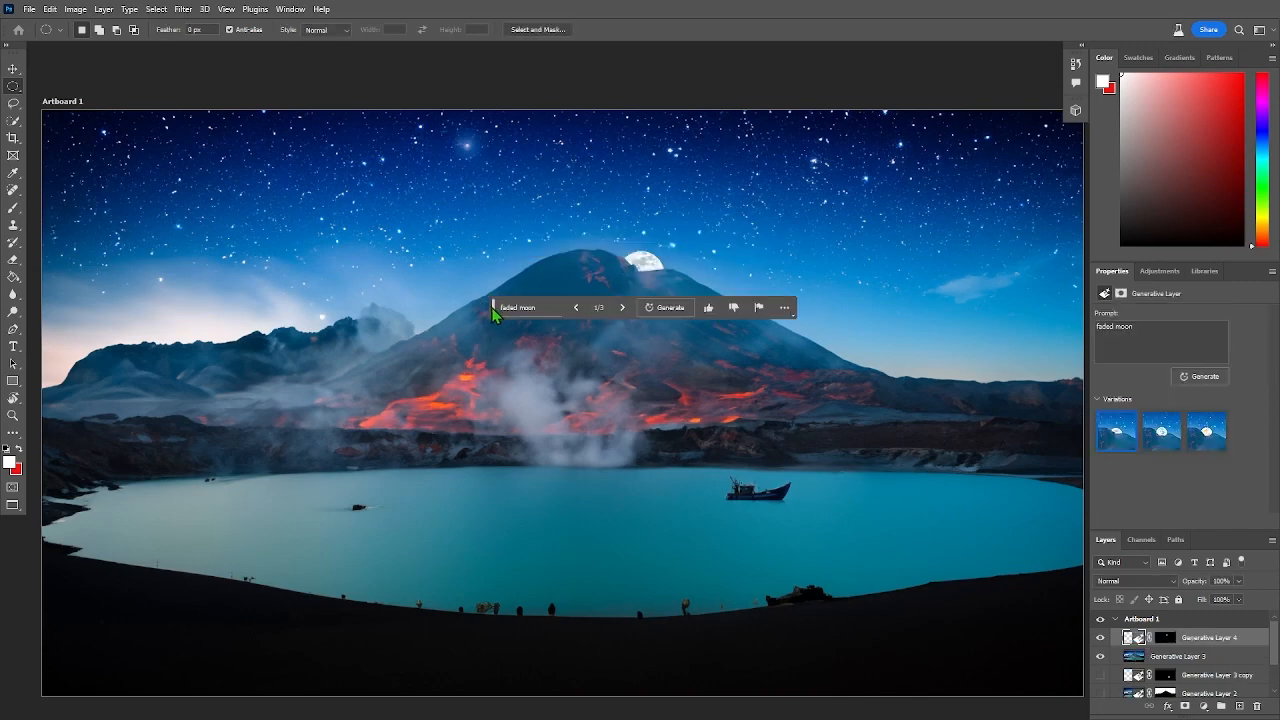
- Compare the first two faded moon variations and try to shift the moon slightly beside the summit
left_click_drag(491, 307, 498, 396)
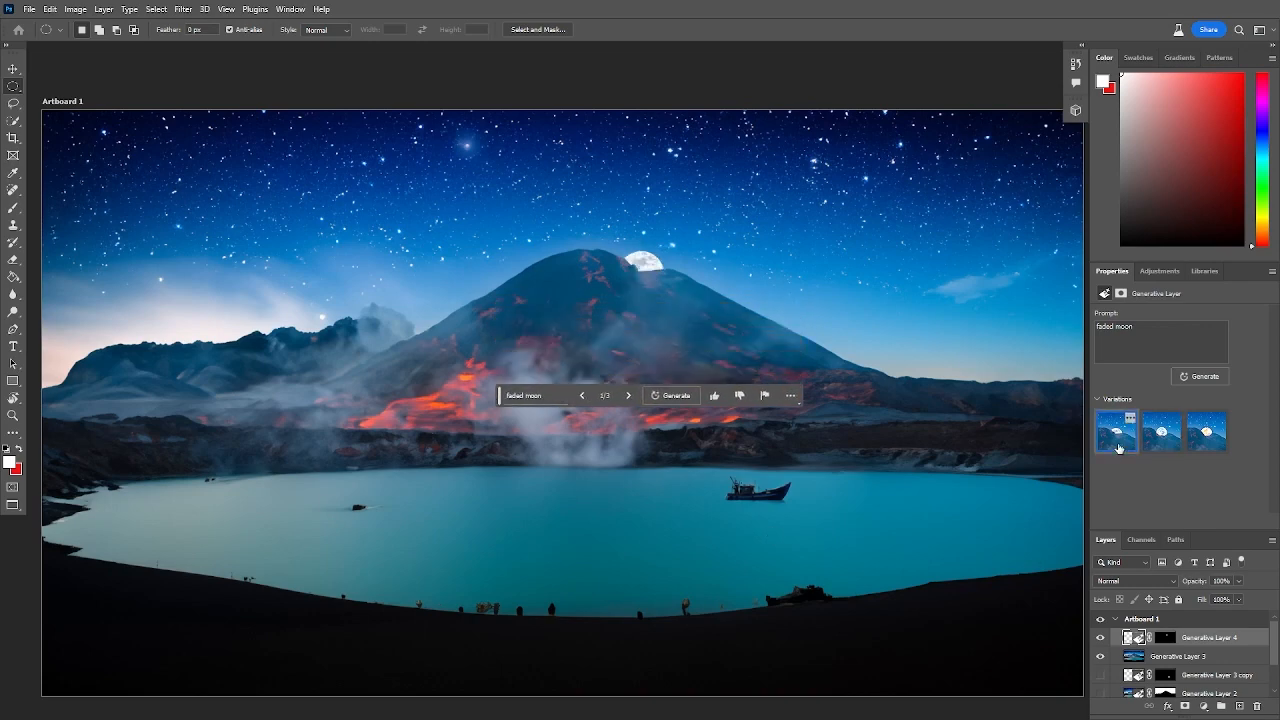
left_click(1160, 436)
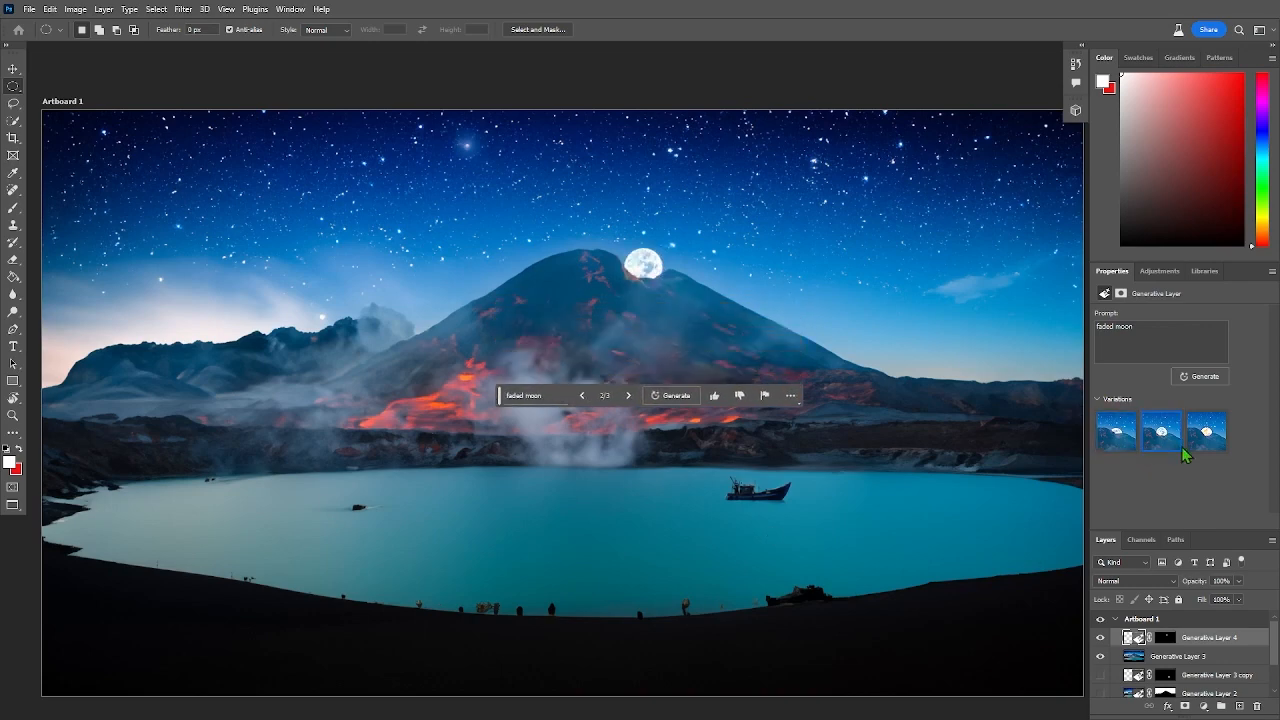
left_click(1115, 445)
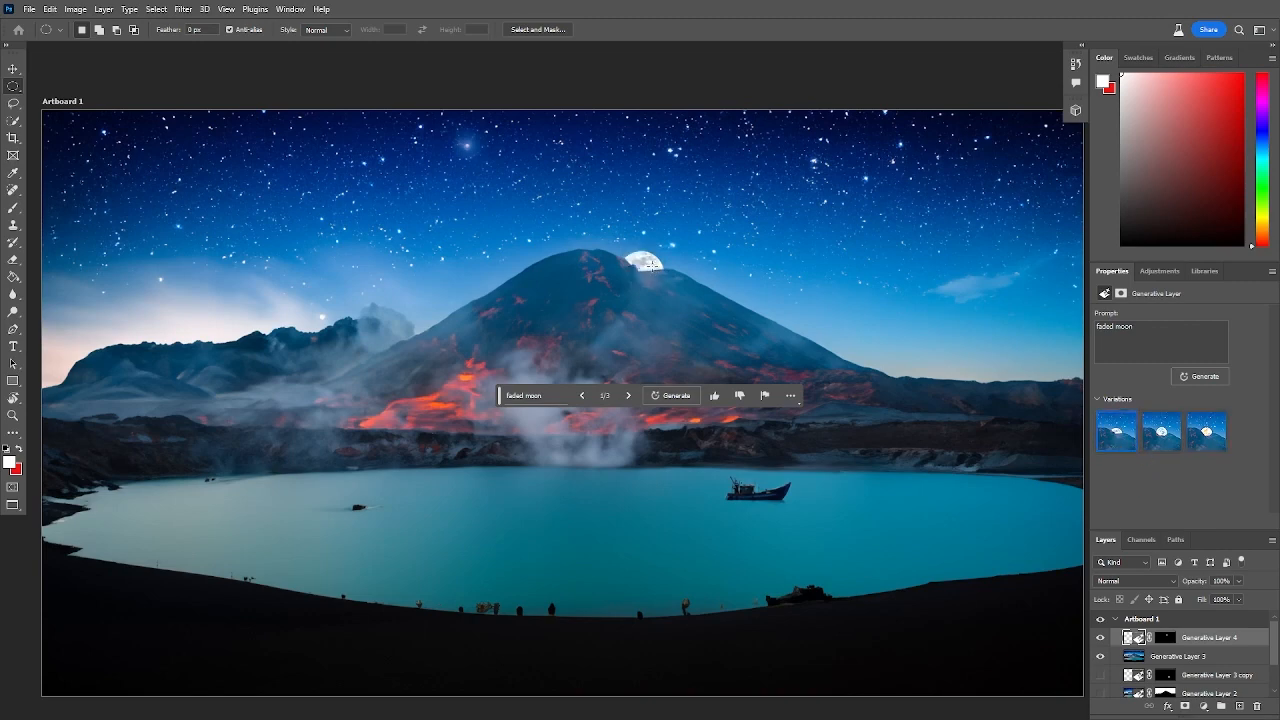
left_click(13, 68)
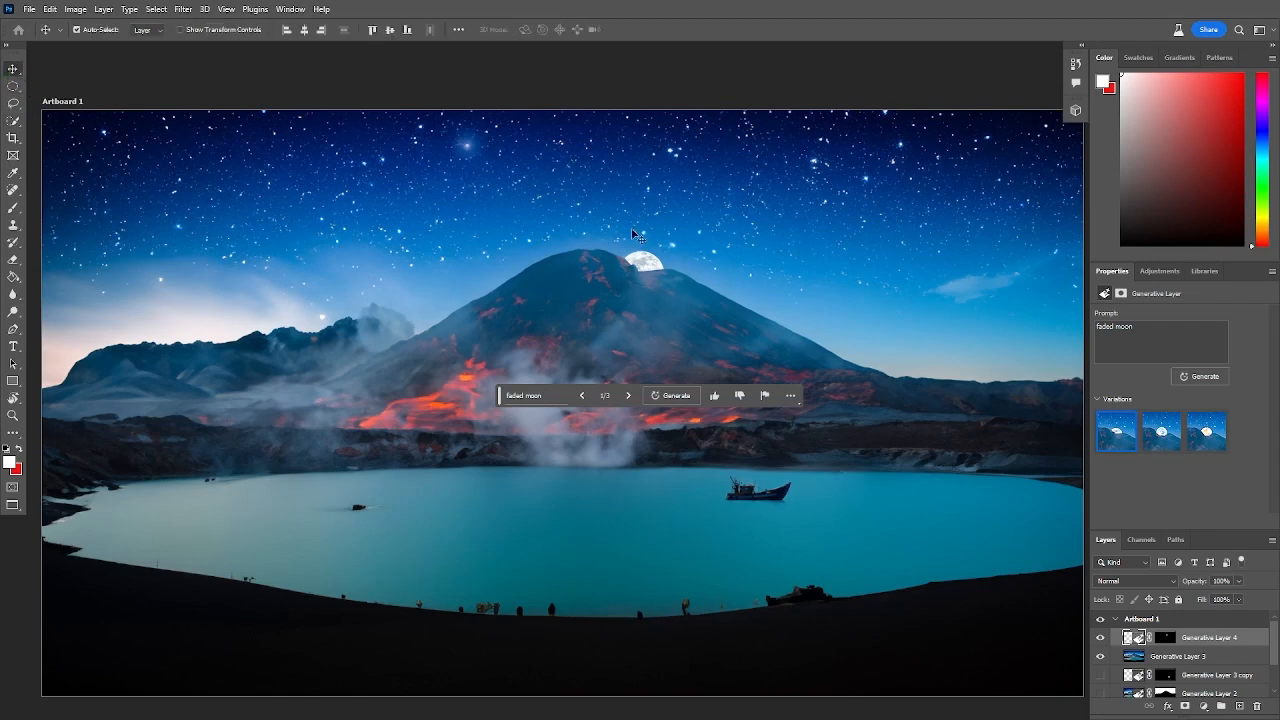
mouse_move(639, 260)
left_mouse_down()
mouse_move(662, 238)
mouse_move(676, 240)
mouse_move(653, 252)
mouse_move(686, 242)
mouse_move(650, 263)
left_mouse_up()
- Generate additional faded moon variations, apply the second of the six, and check the moon within the whole scene
left_click(1200, 377)
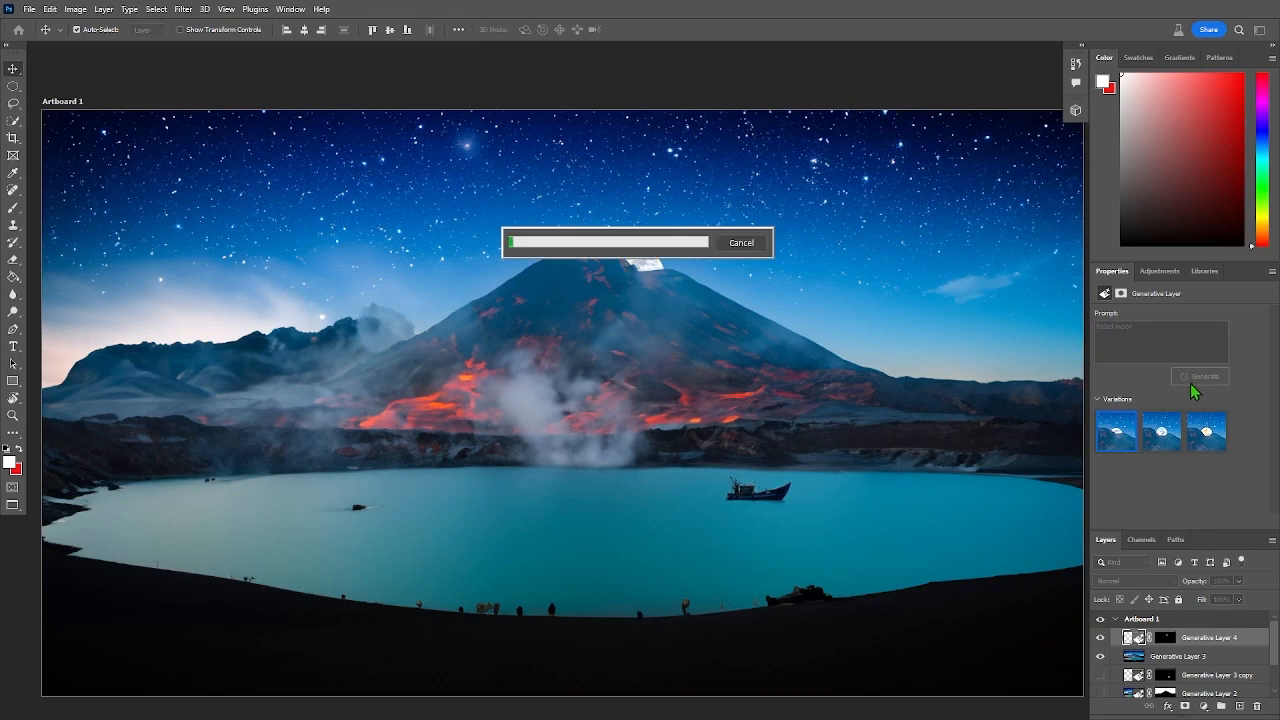
left_click(1161, 444)
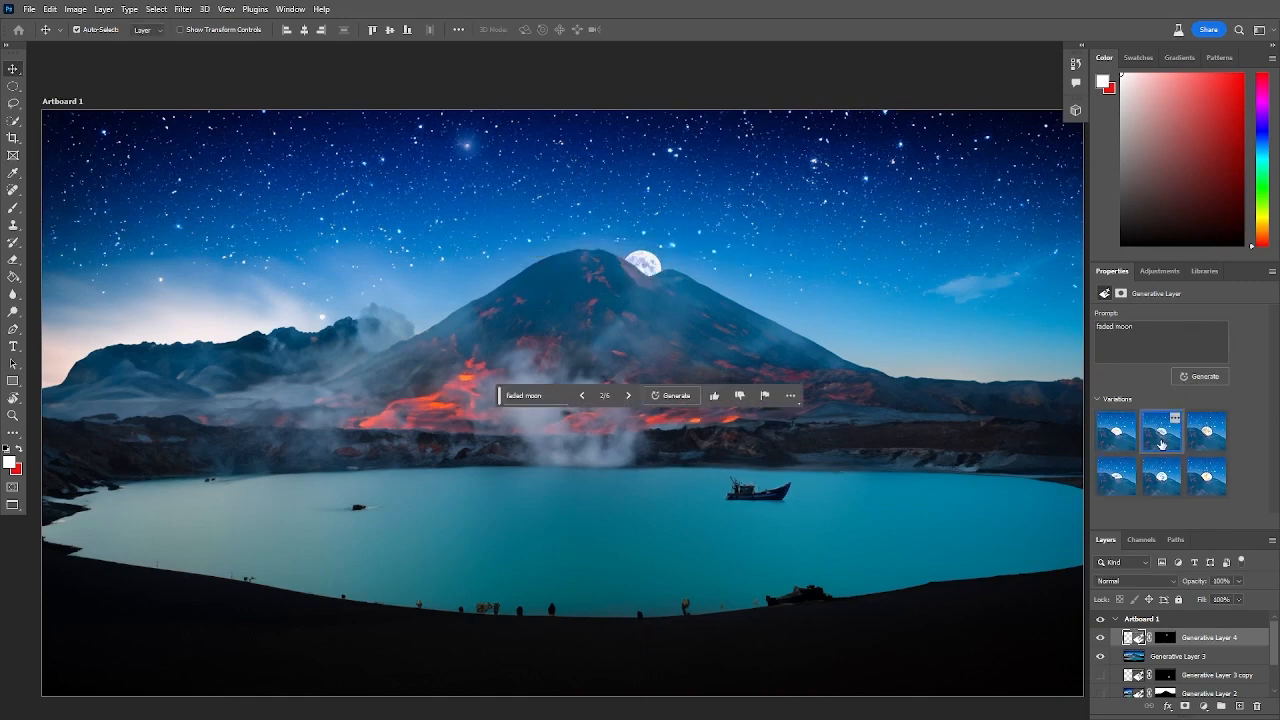
left_click(1114, 490)
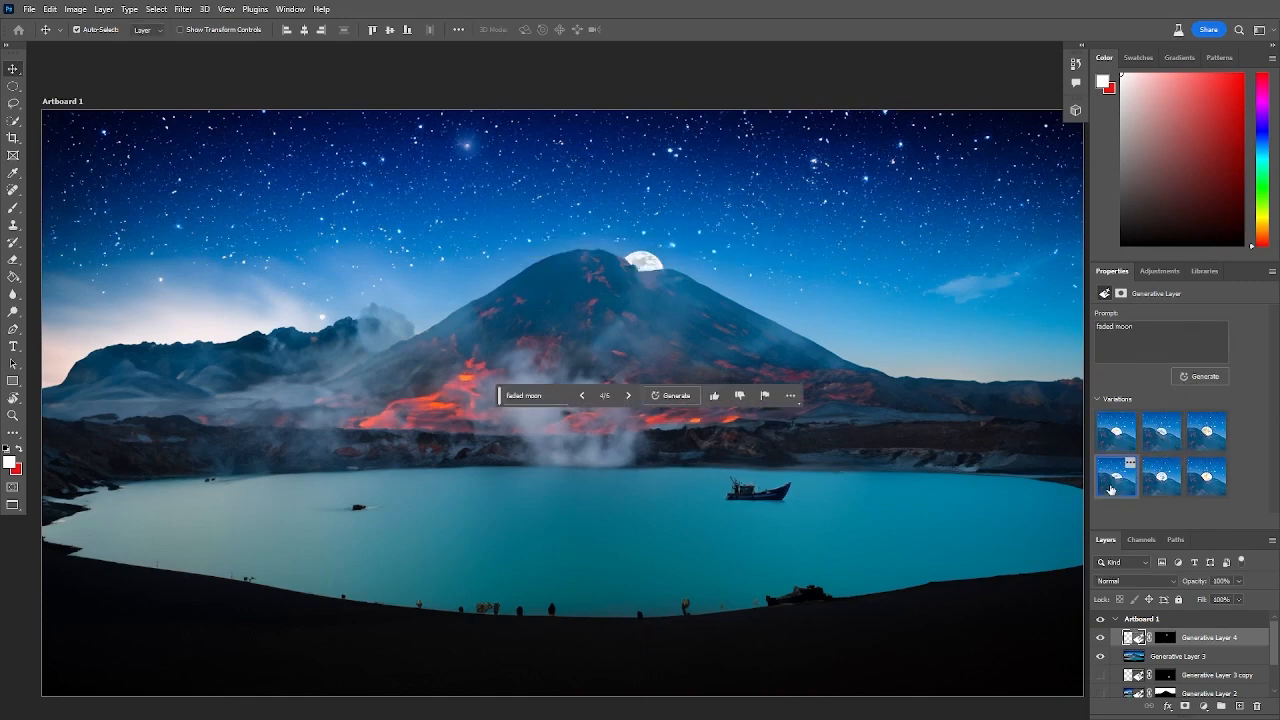
left_click(1163, 446)
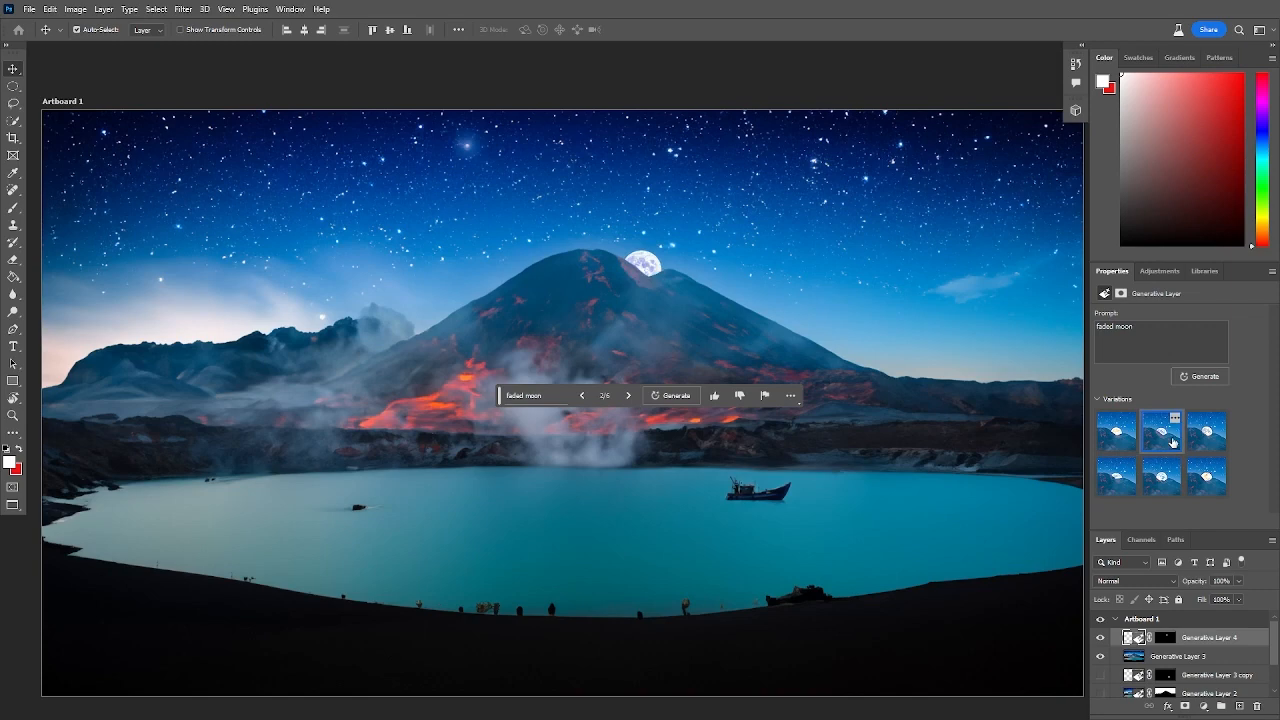
scroll(500, 396, "up", 1)
left_click_drag(500, 396, 451, 650)
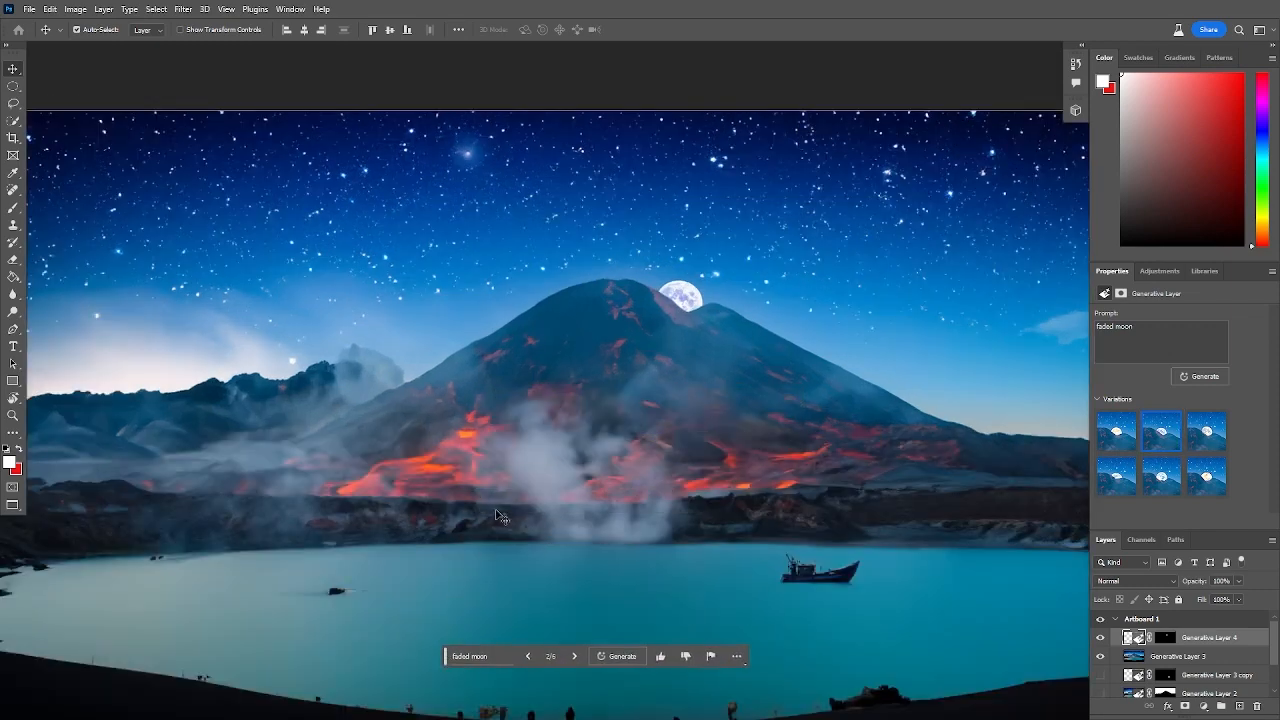
scroll(530, 514, "down", 5)
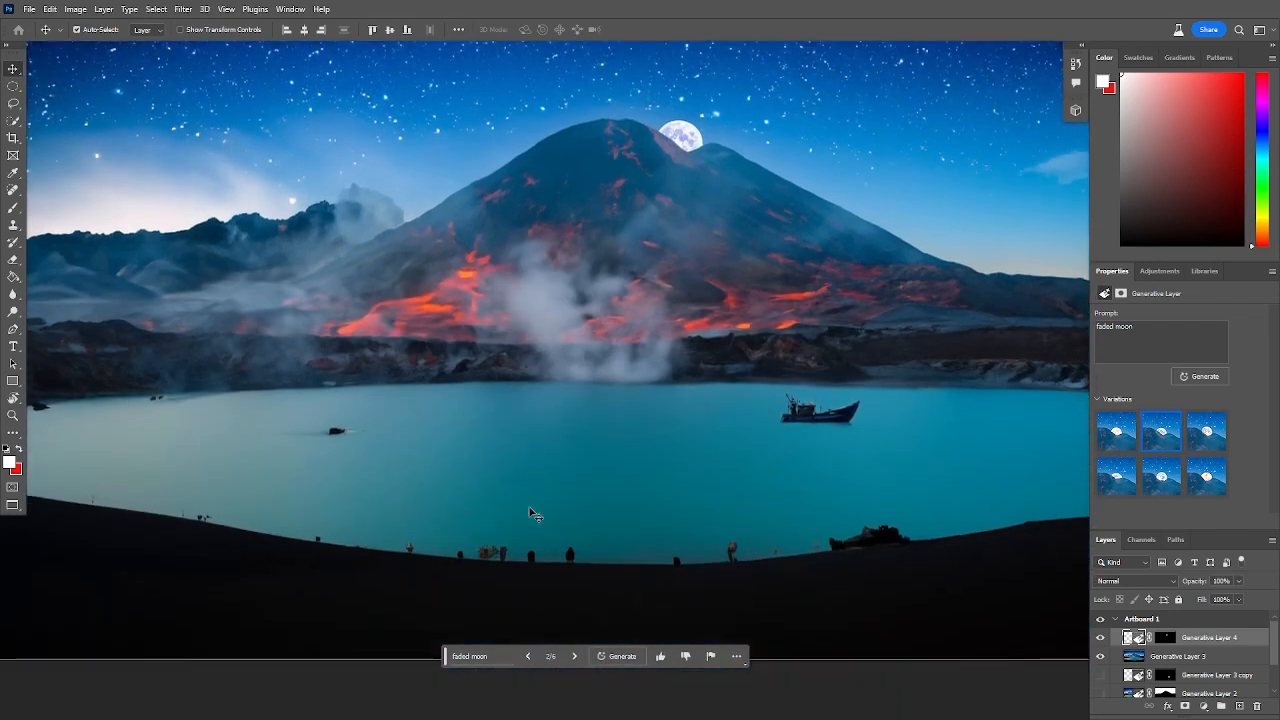
scroll(530, 514, "down", 3)
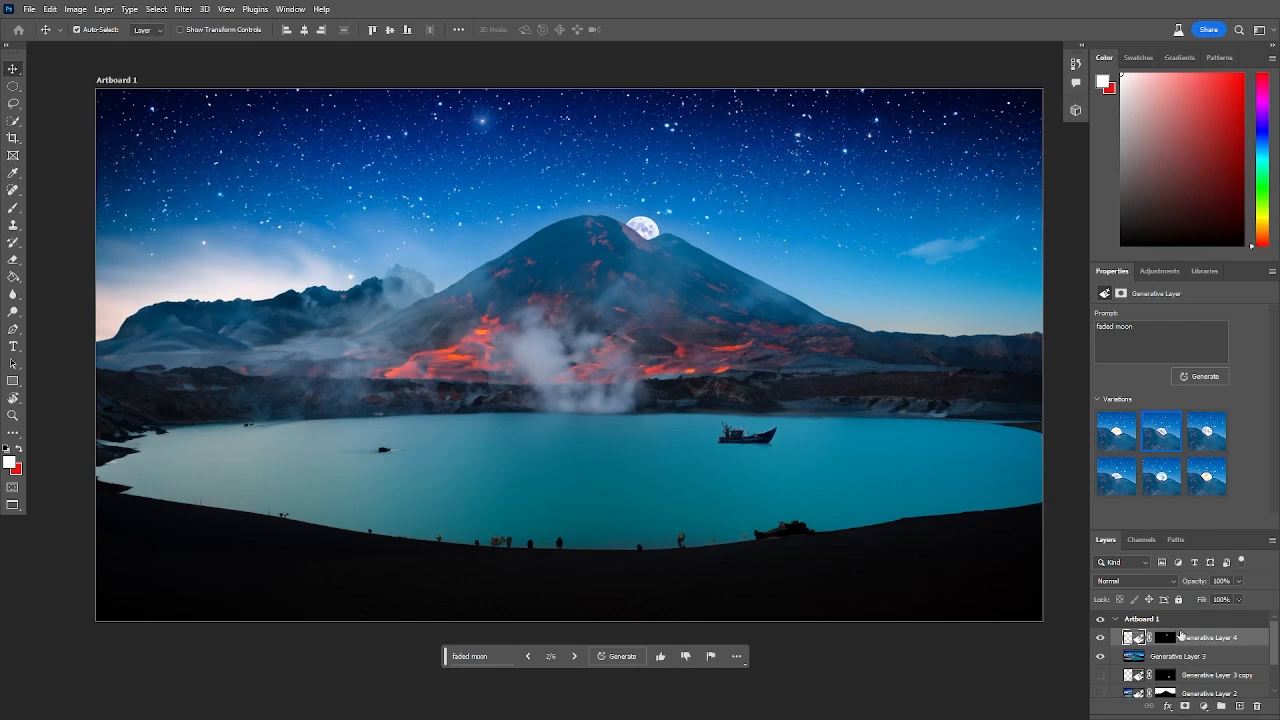
- Duplicate the moon's generative layer within Artboard 1 as "Generative Layer 4 copy"
right_click(1207, 645)
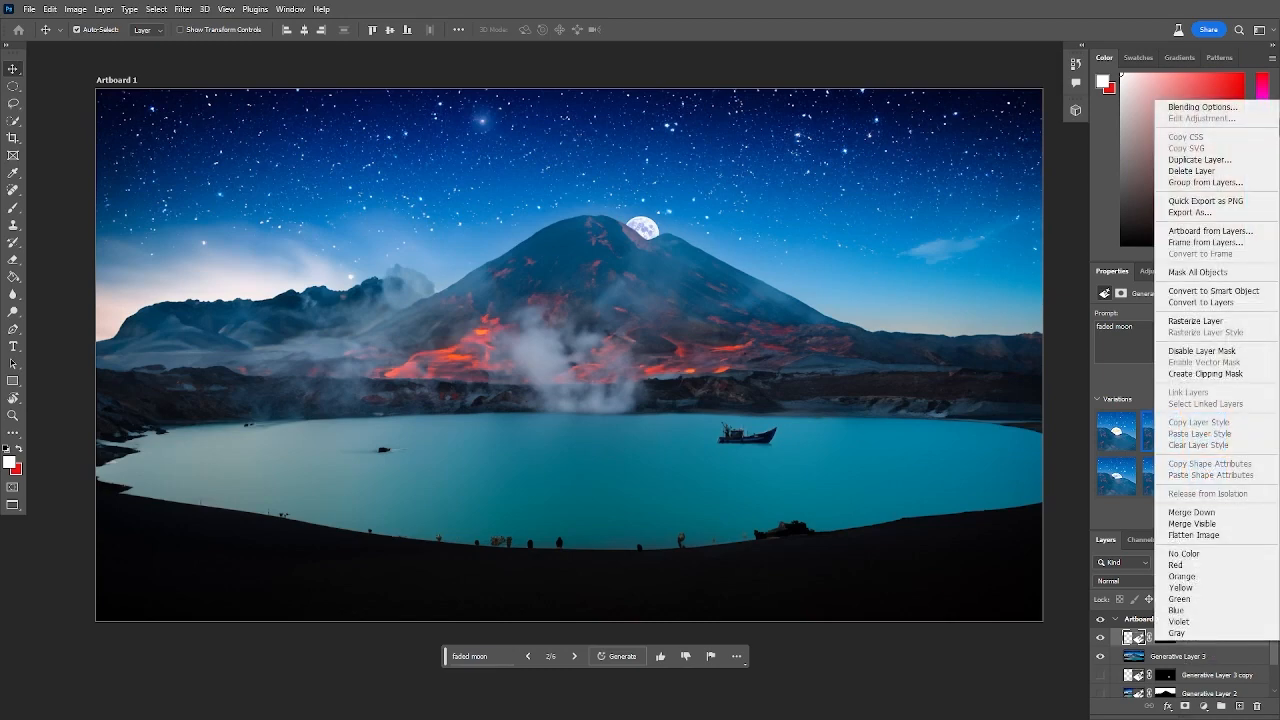
left_click(1205, 160)
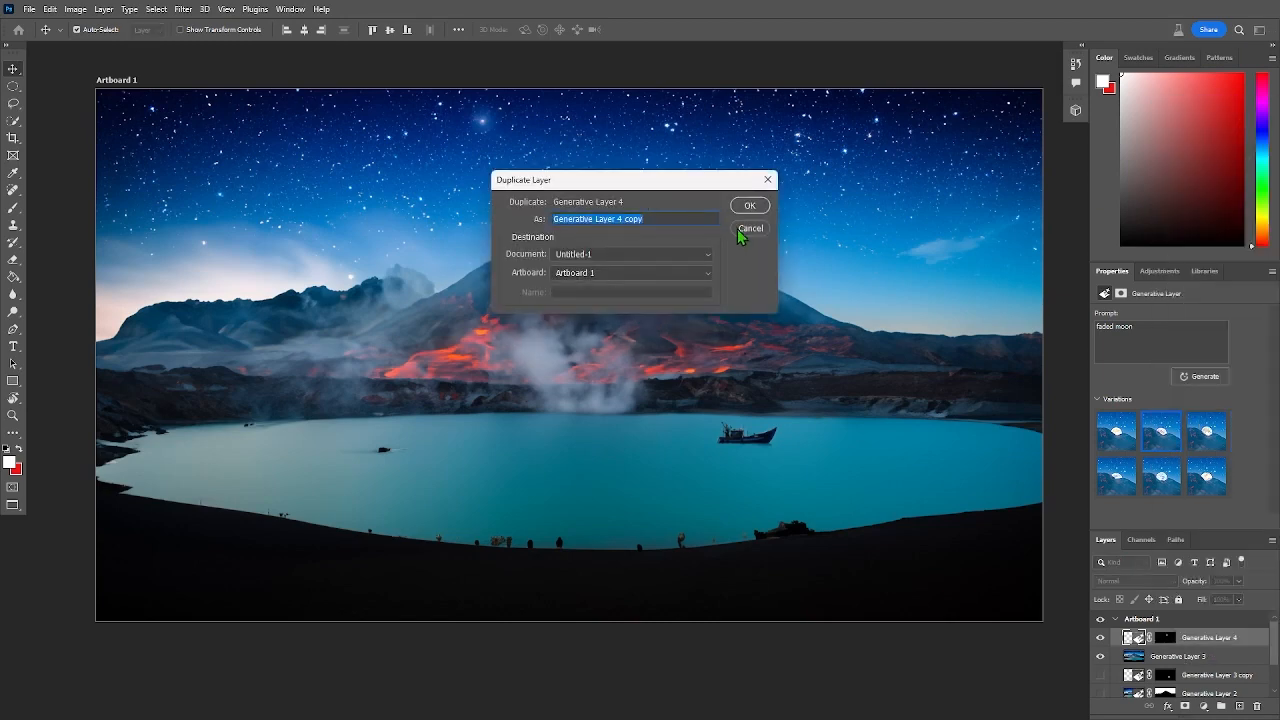
left_click(749, 207)
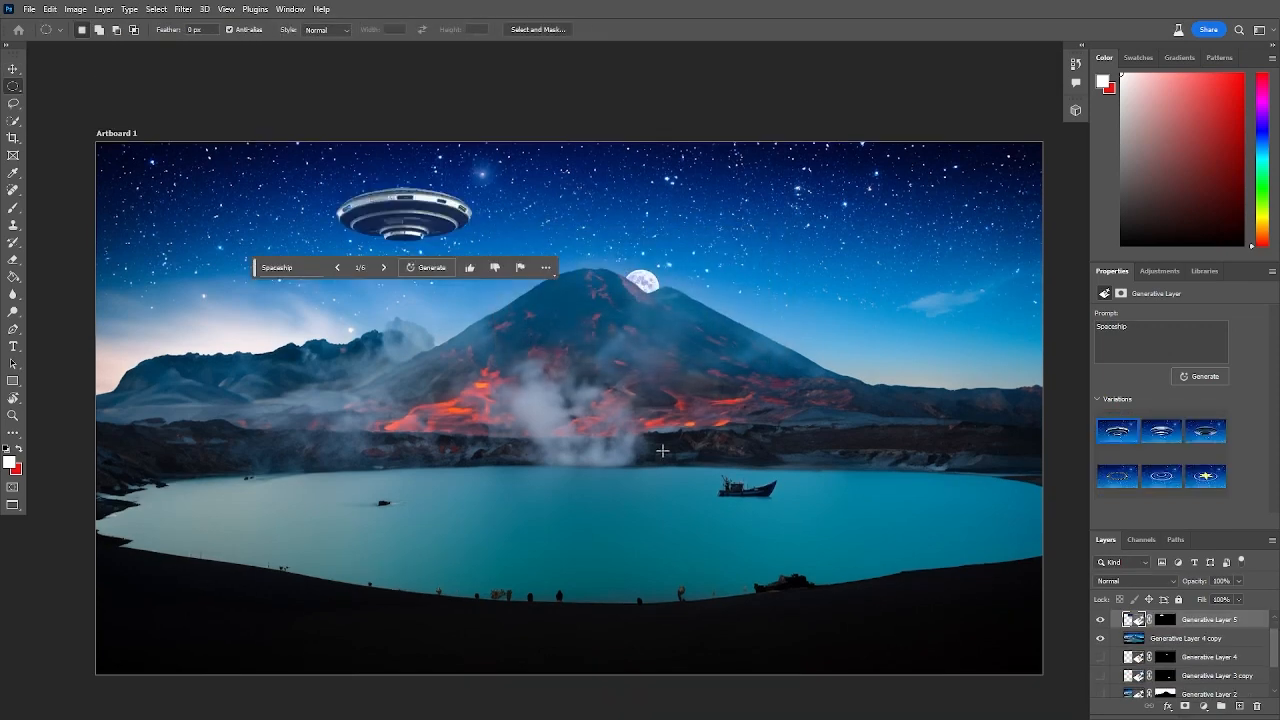
- Compare the spaceship variations and apply the third one, the dark grey saucer
left_click(1162, 441)
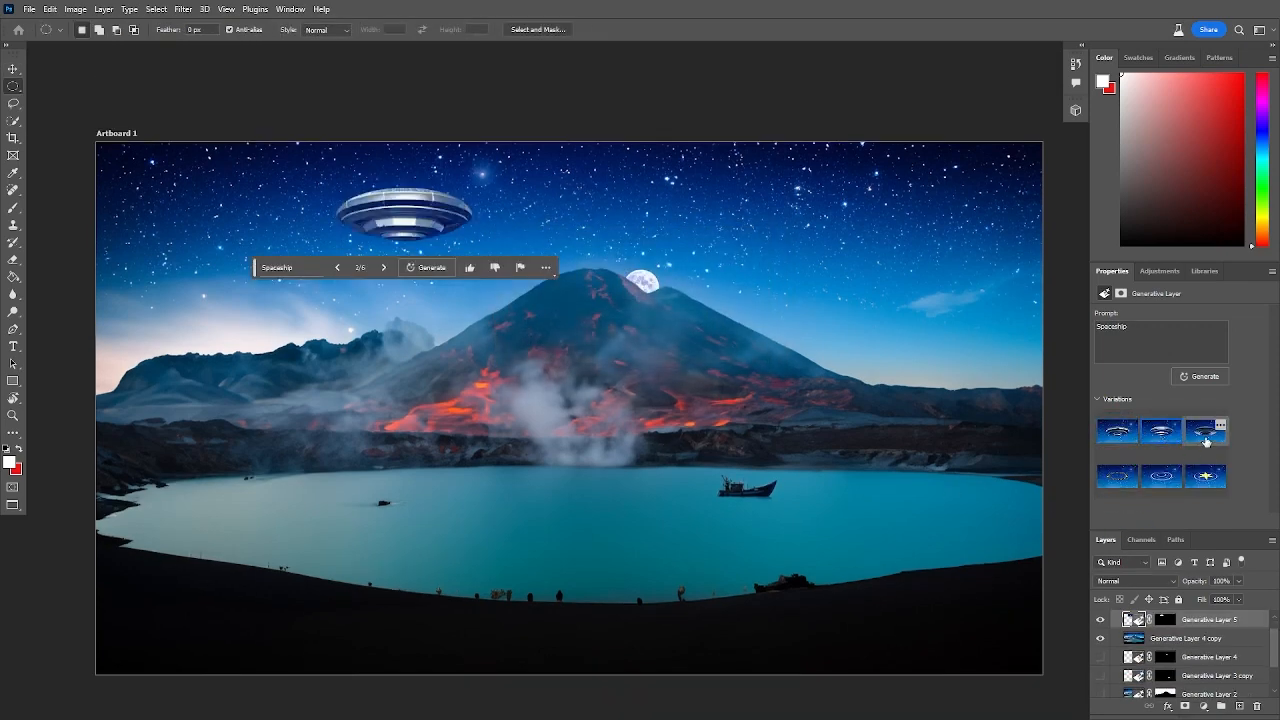
left_click(1206, 441)
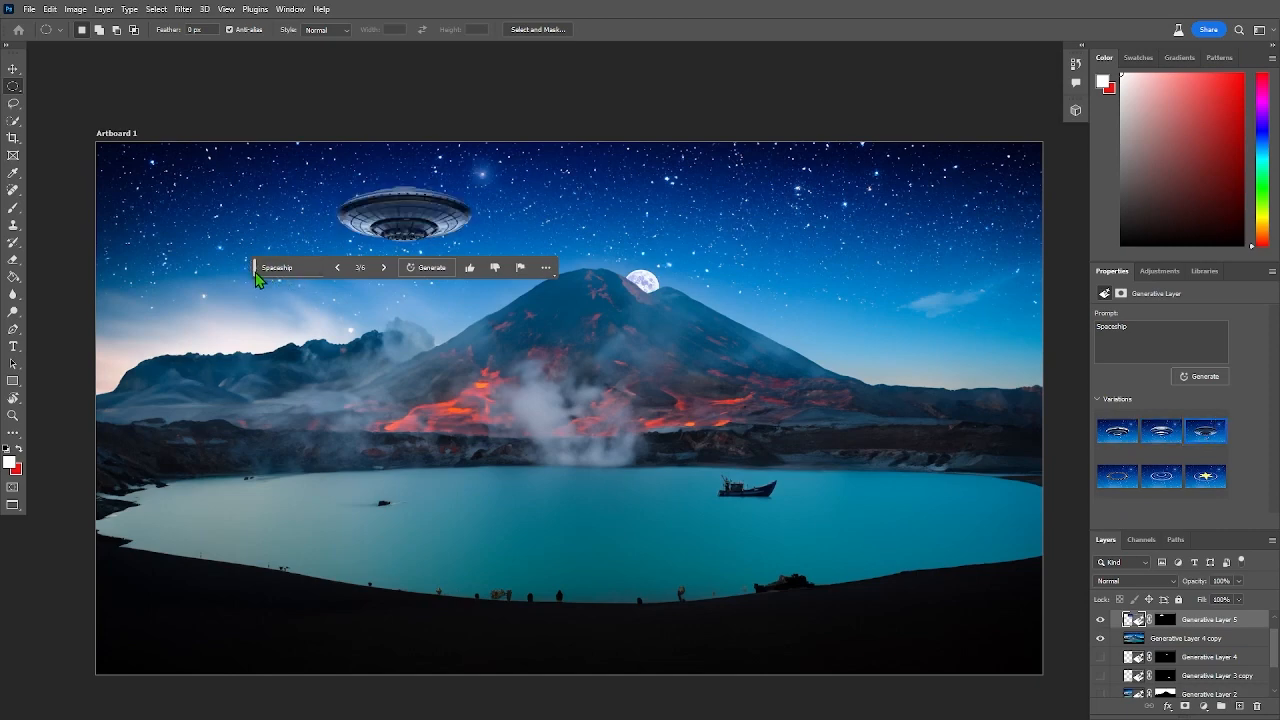
left_click_drag(257, 273, 405, 692)
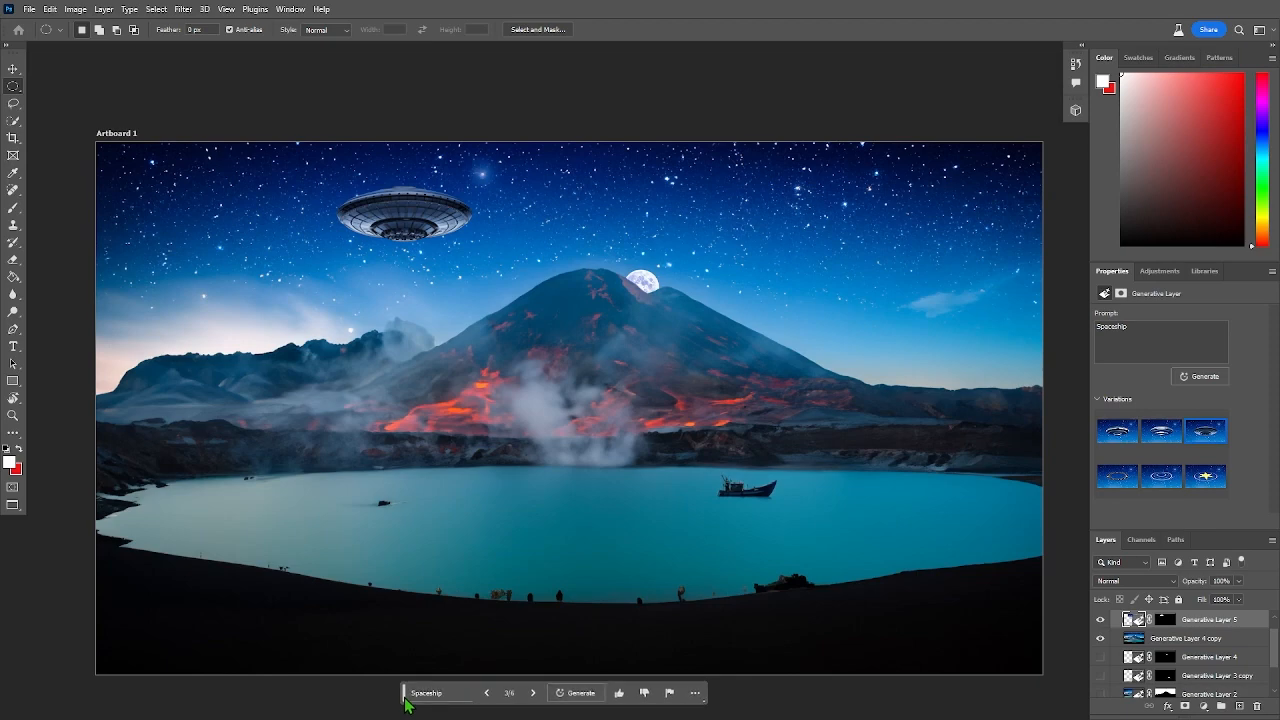
- Try to move the spaceship closer to the artboard's left edge and undo the move
left_click(13, 68)
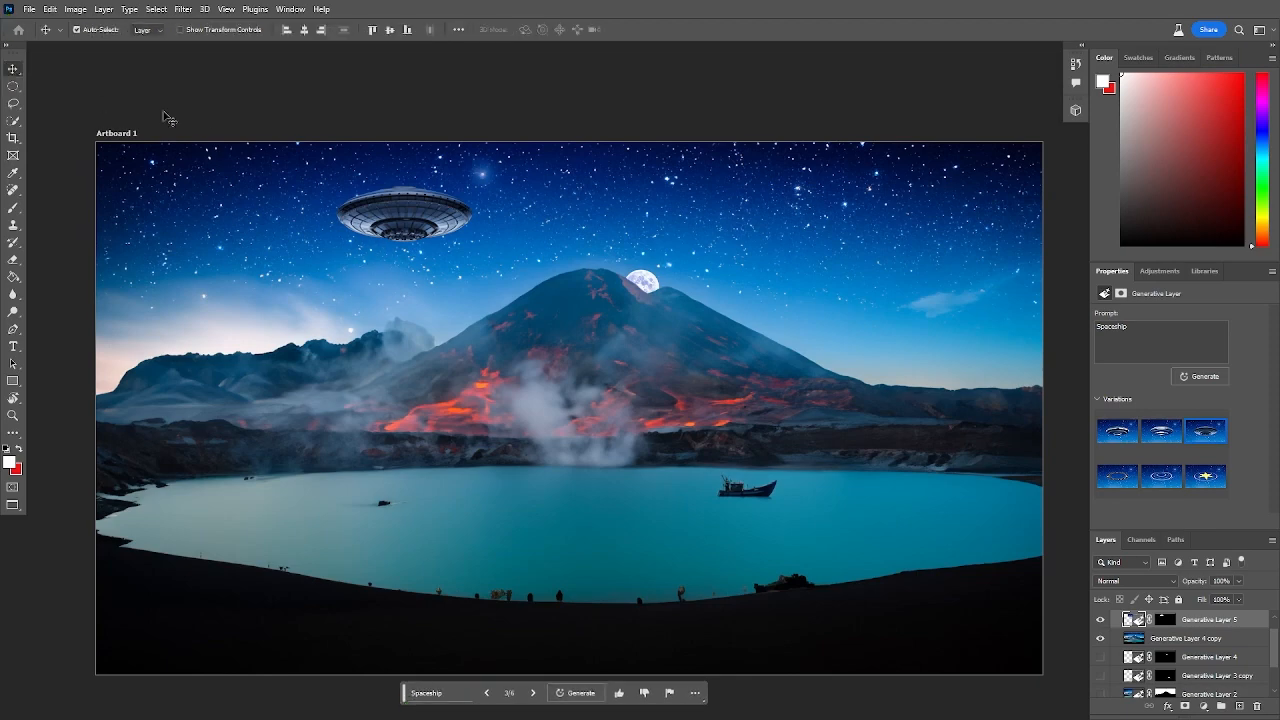
left_click_drag(401, 218, 343, 225)
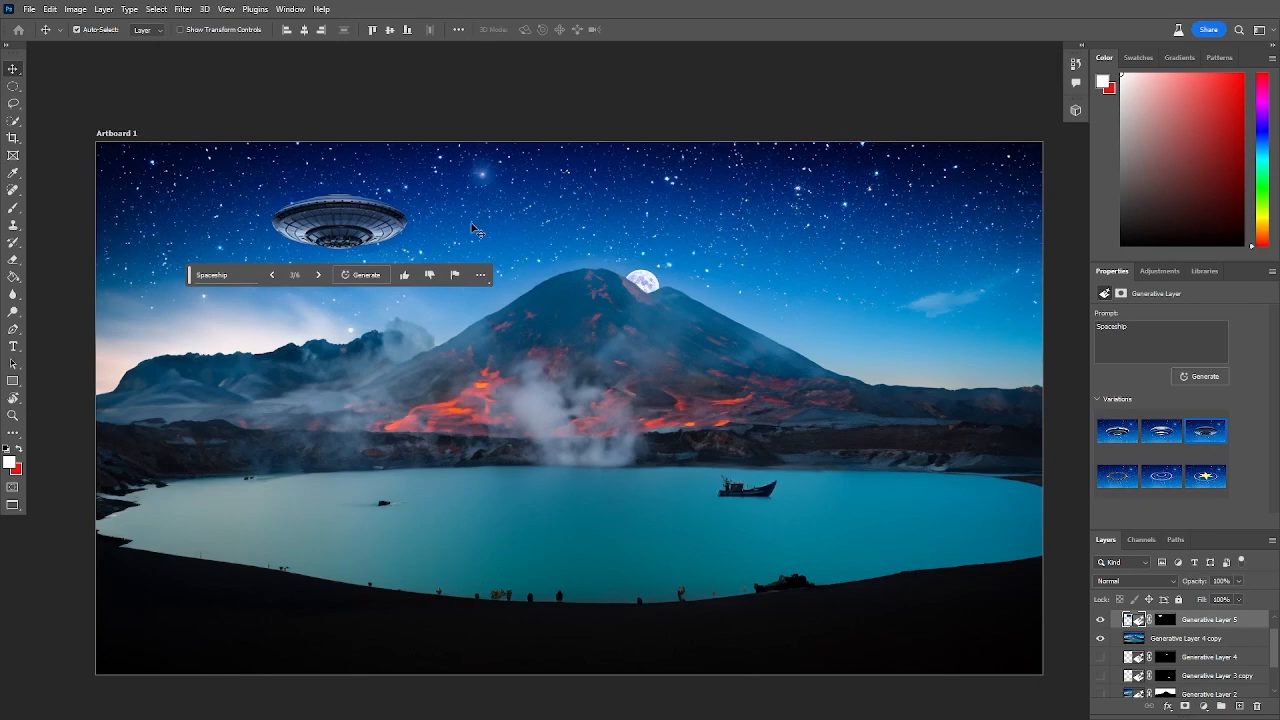
key("ctrl+z")
key("ctrl+z")
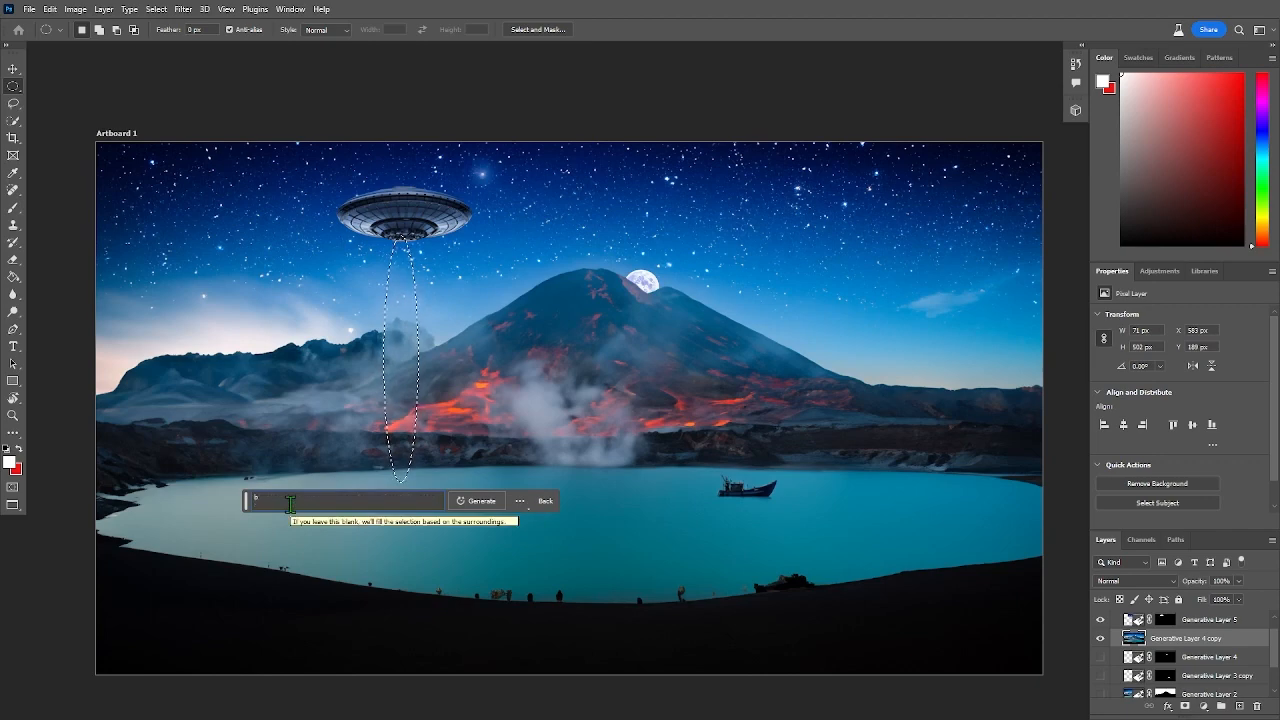
- Fill the narrow elliptical selection between the spaceship and the lake using Generative Fill with the prompt "ray of light"
left_click(290, 501)
type("beam of l")
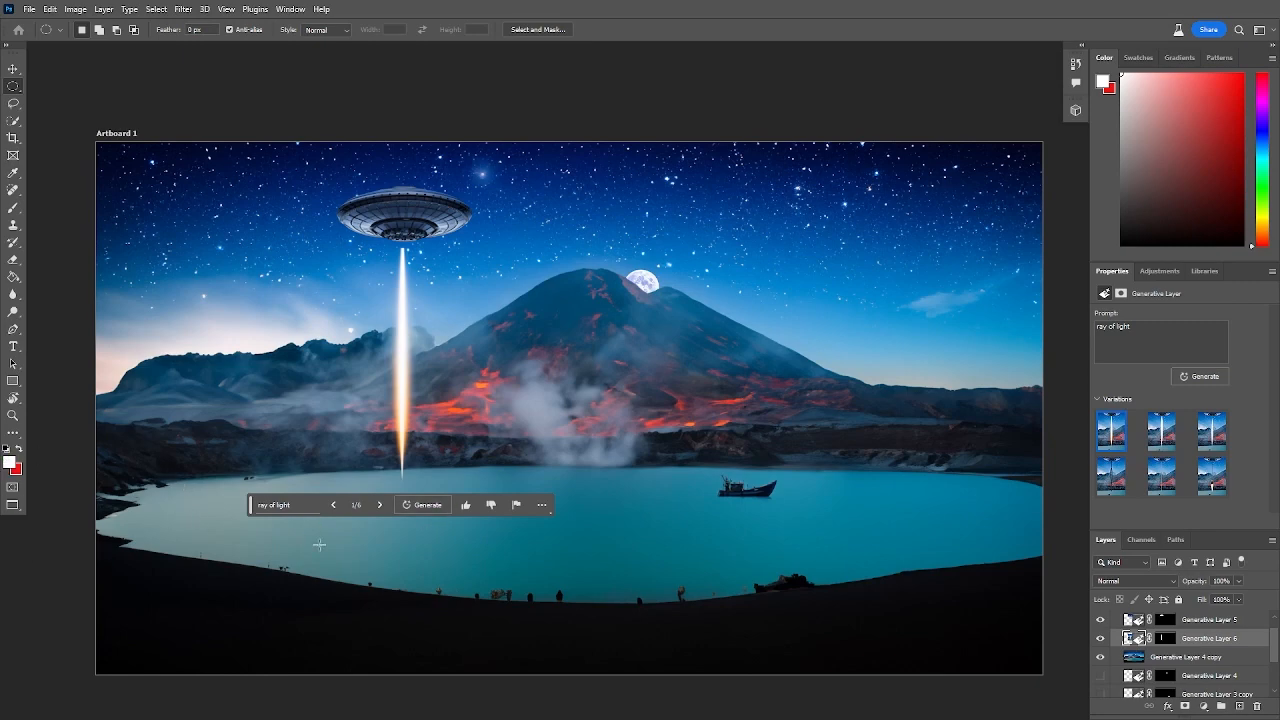
left_click_drag(251, 507, 308, 705)
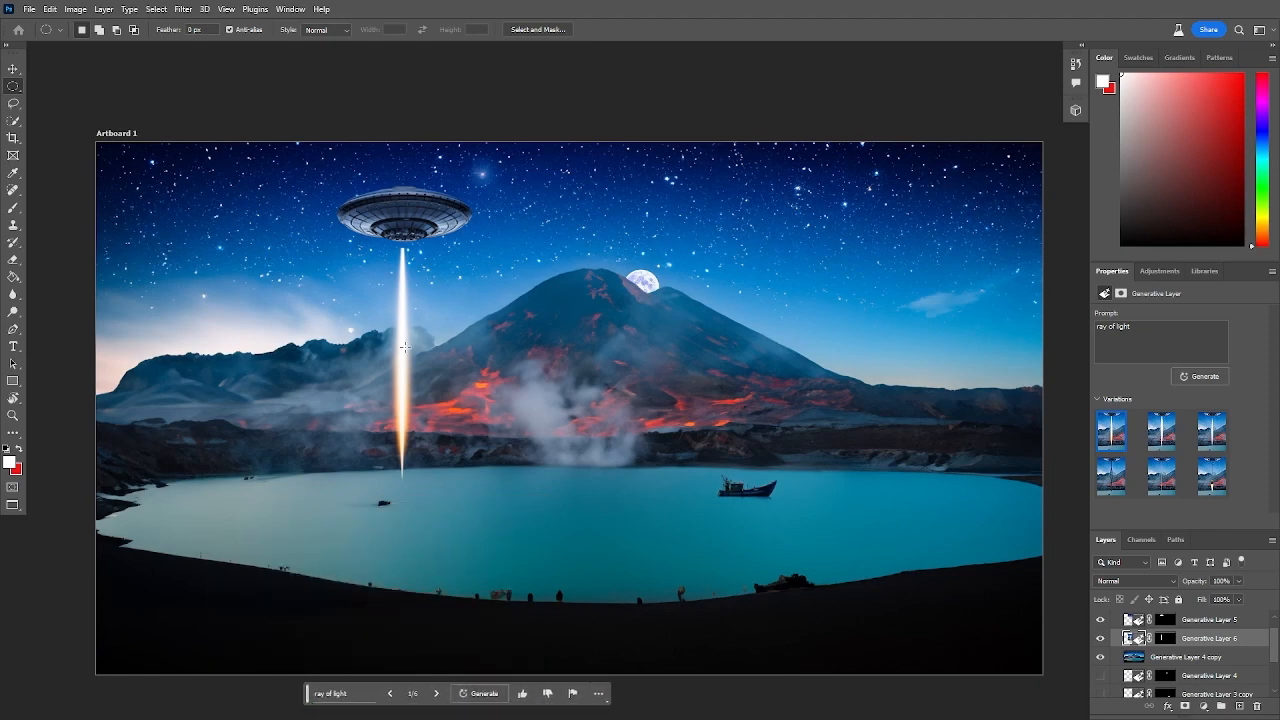
- Try to nudge the ray of light beneath the spaceship
left_click(13, 68)
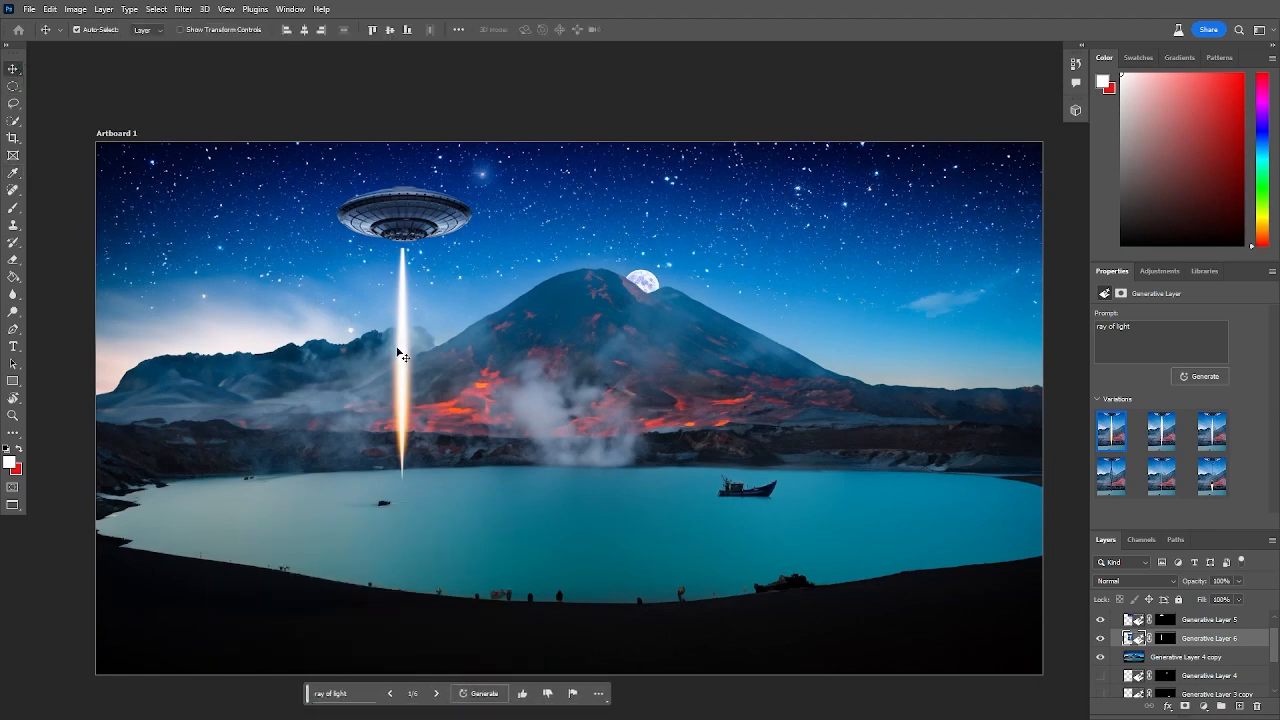
left_click_drag(398, 352, 398, 349)
left_click_drag(500, 360, 495, 361)
- Toggle the visibility of Generative Layer 6 repeatedly to compare the scene with and without the ray of light, leaving it shown
left_click(1102, 642)
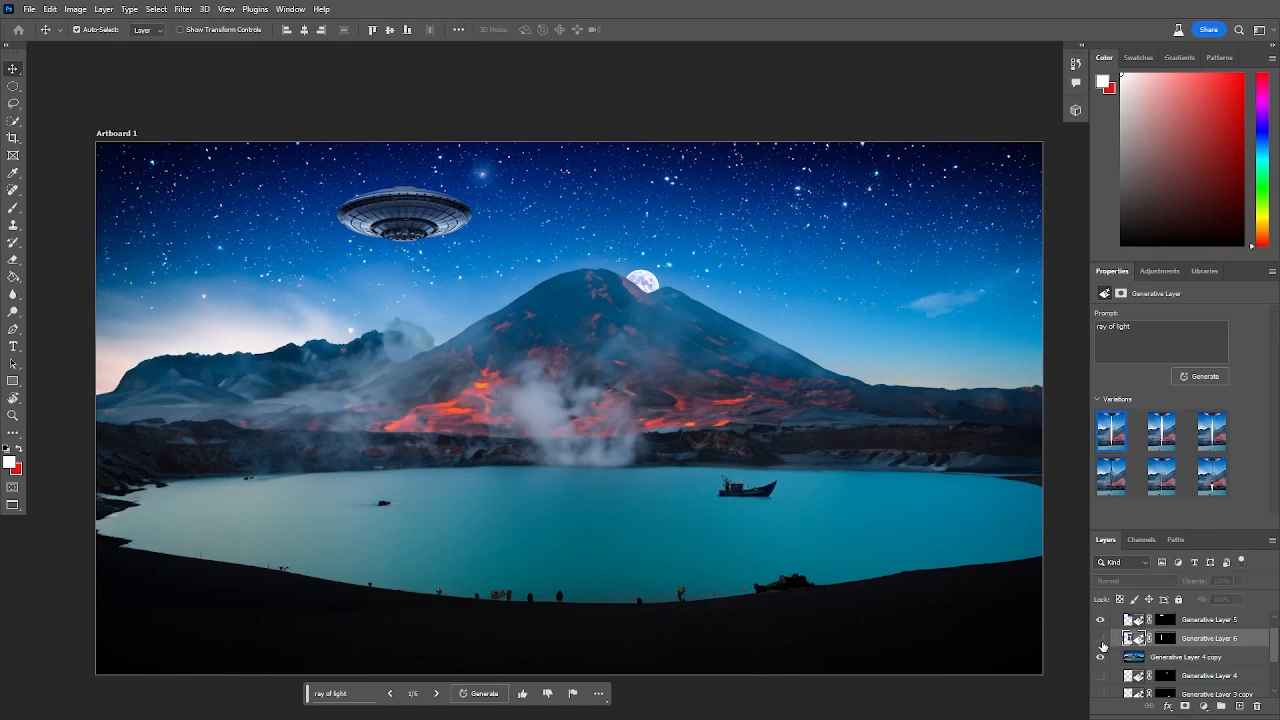
left_click(1102, 640)
left_click(1102, 640)
left_click(1102, 640)
left_click(1102, 640)
left_click(1102, 640)
left_click(1101, 639)
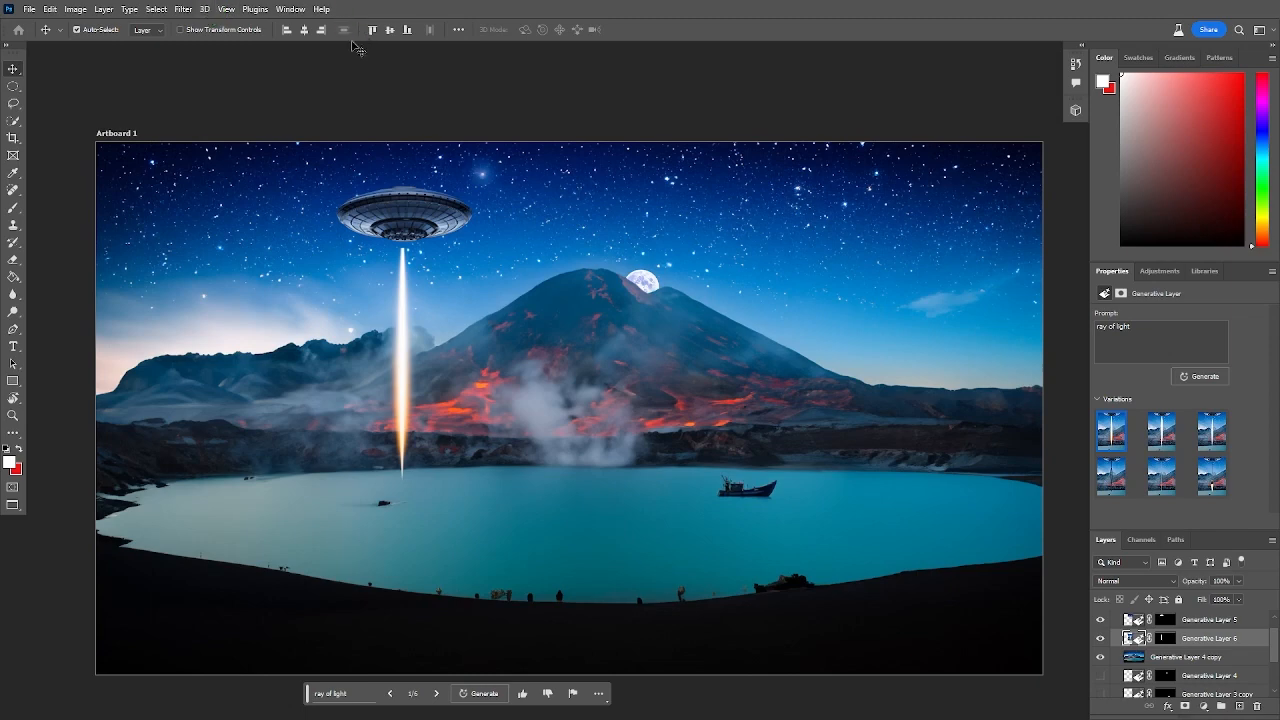
left_click(291, 12)
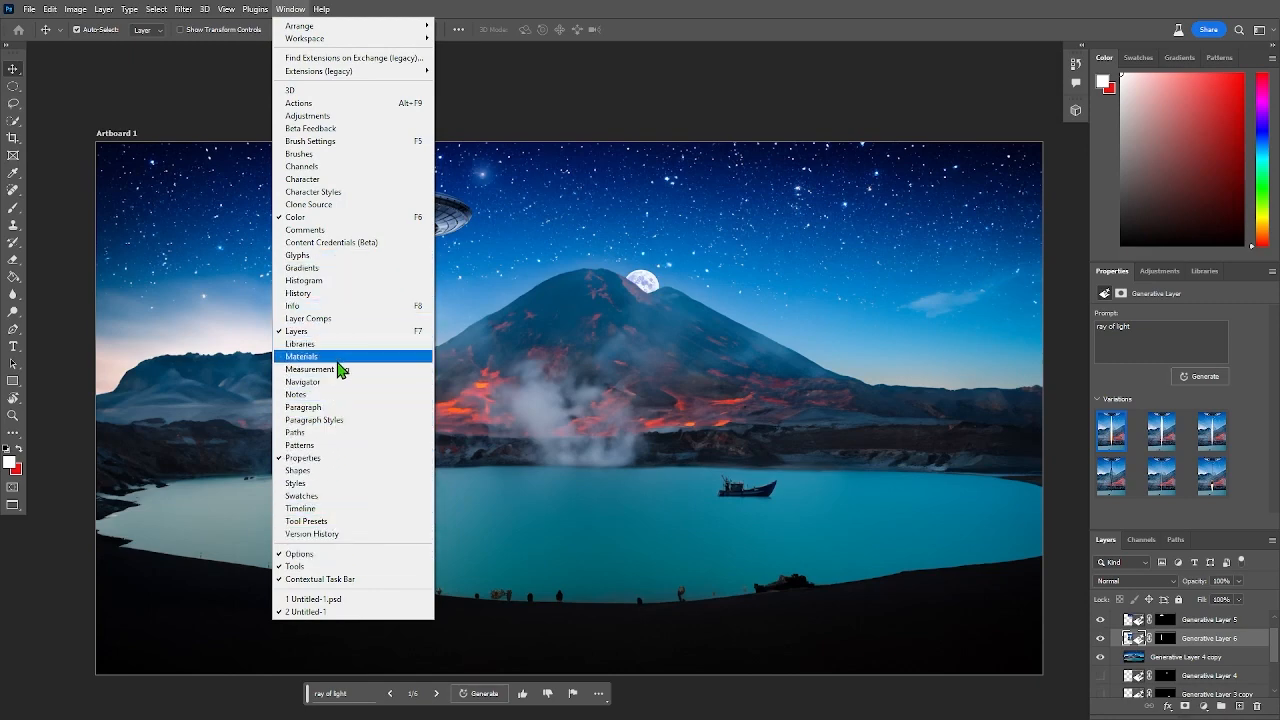
mouse_move(243, 12)
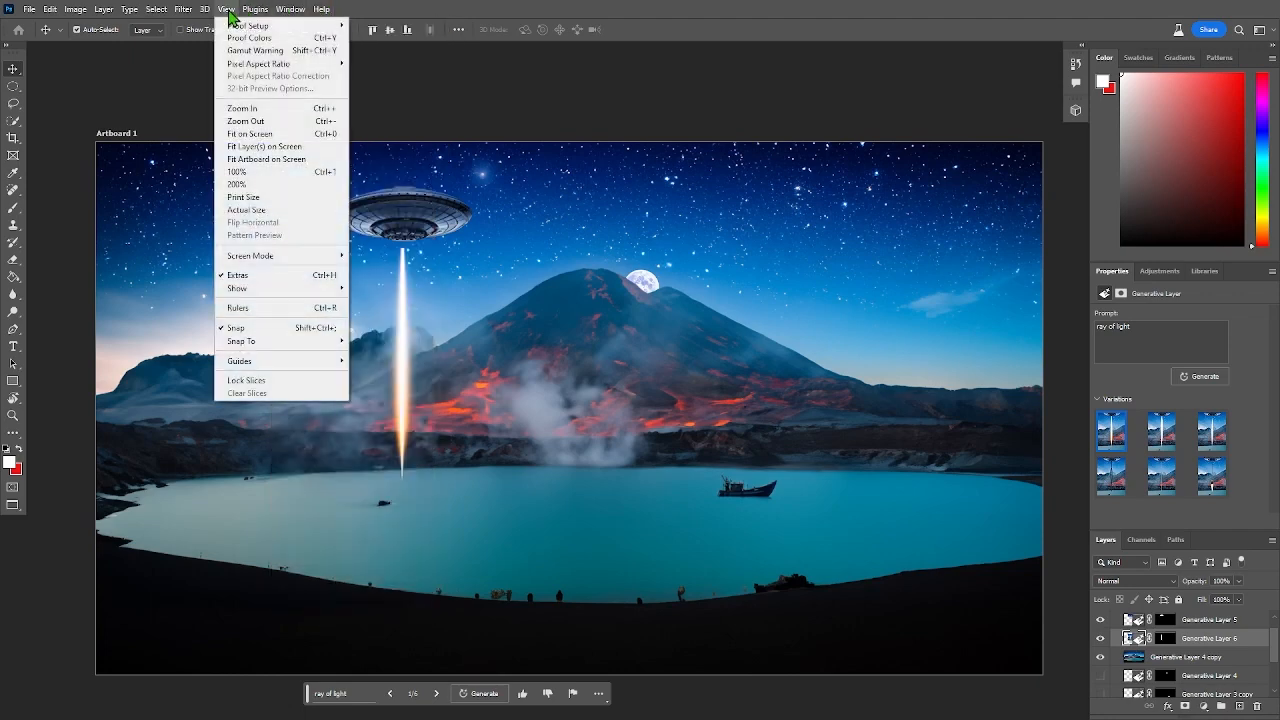
mouse_move(69, 12)
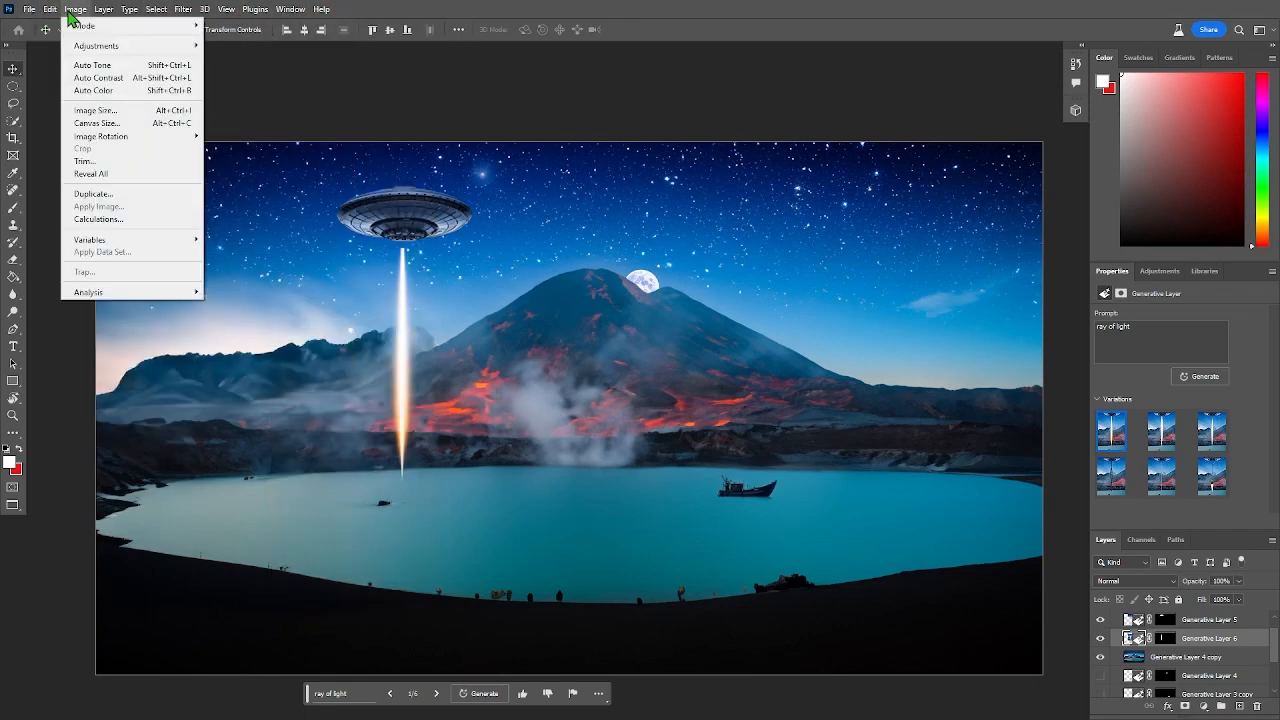
mouse_move(291, 12)
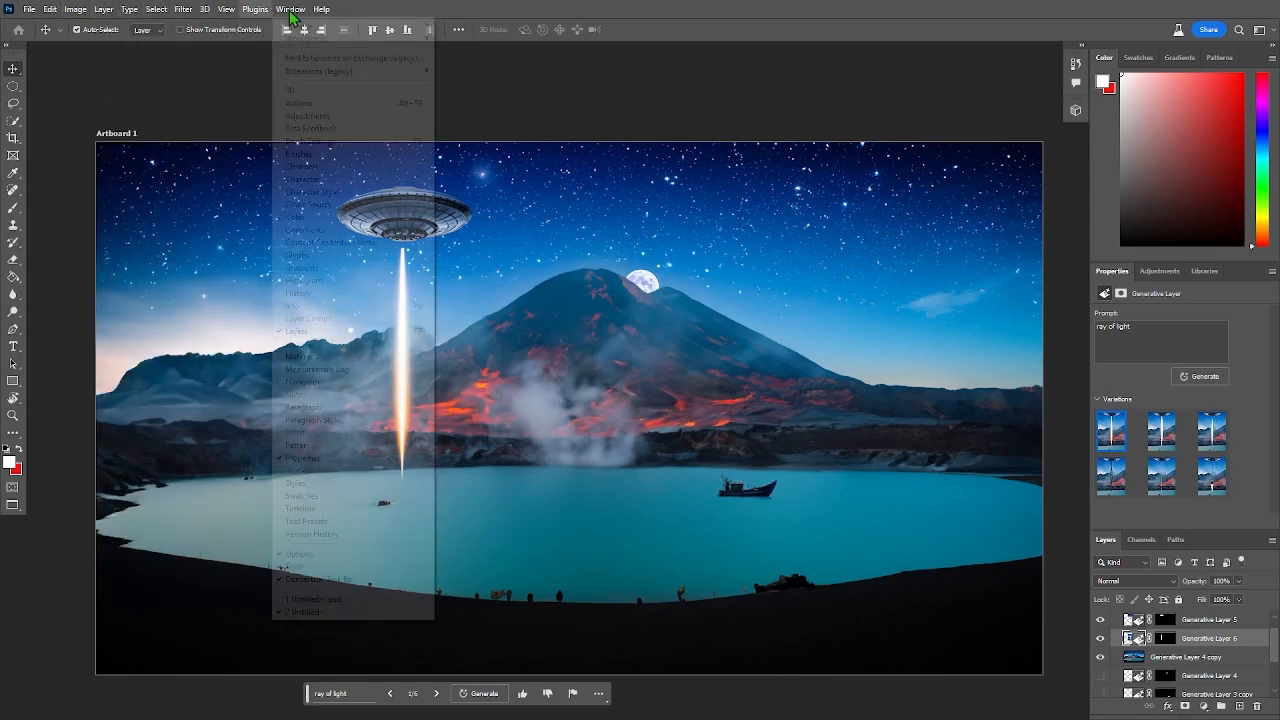
left_click(710, 7)
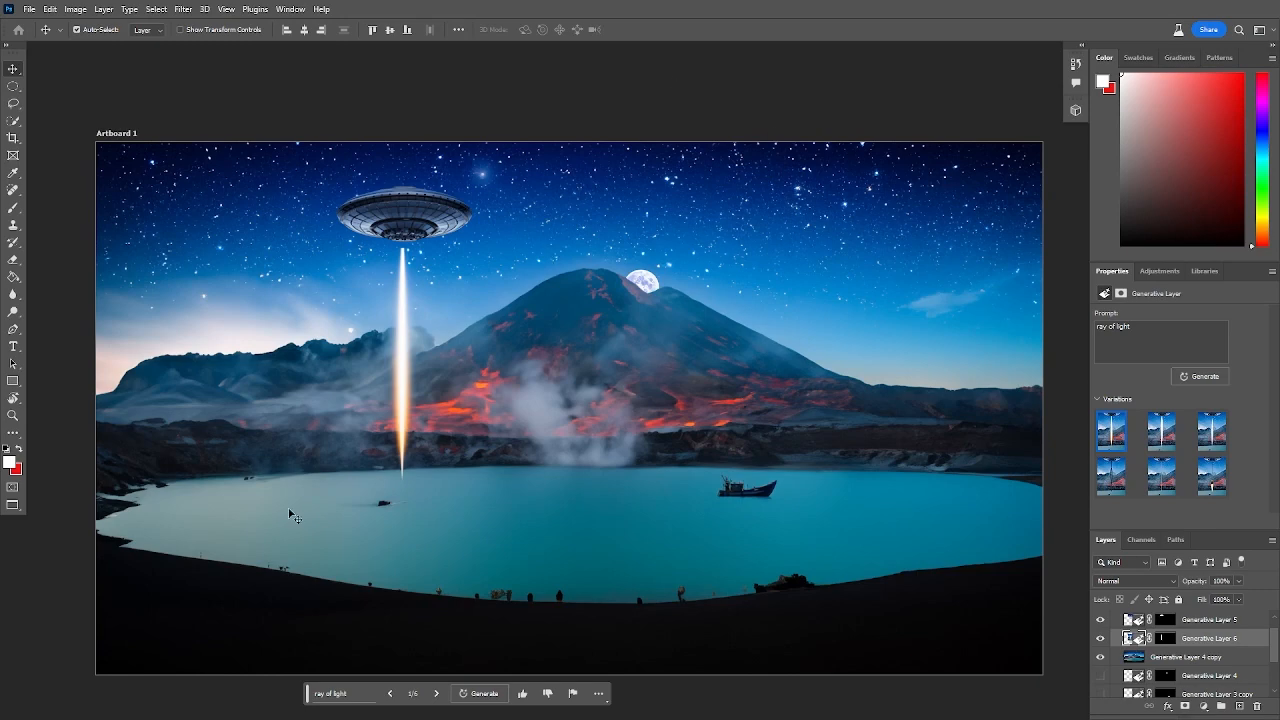
- Deselect the ray of light's generative layer so that no layer is active
scroll(340, 487, "down", 1)
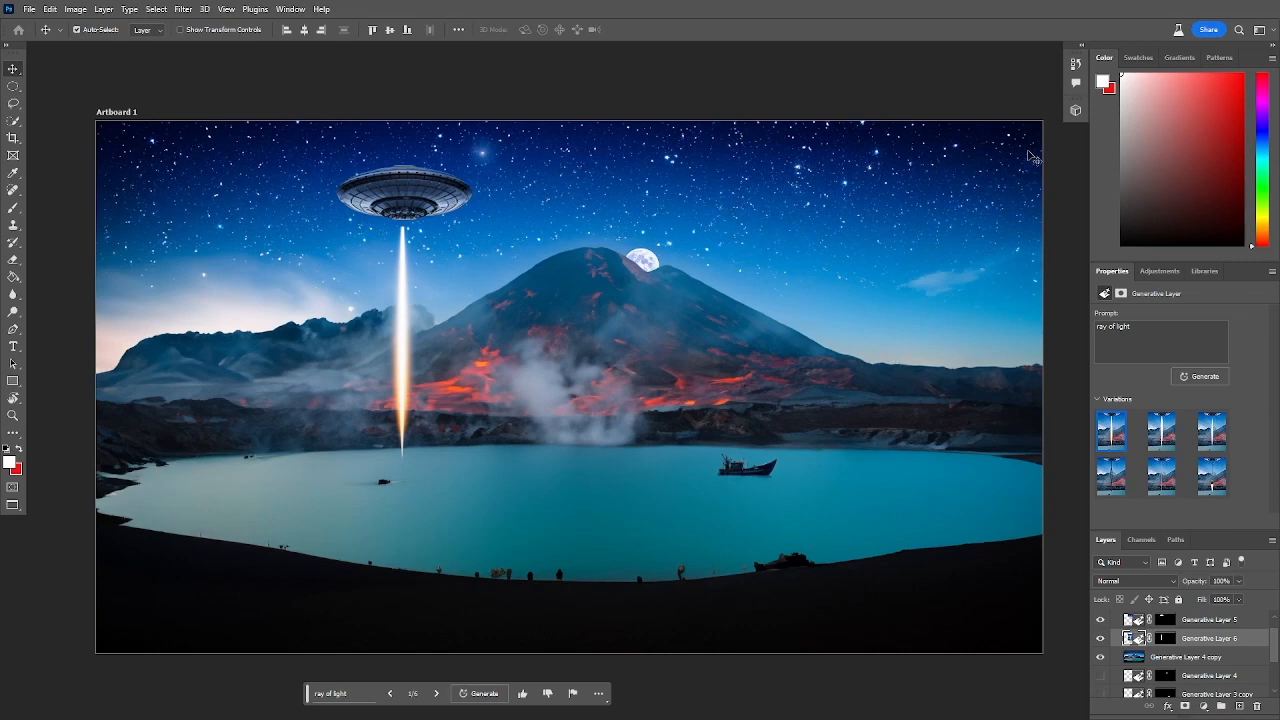
left_click(1035, 97)
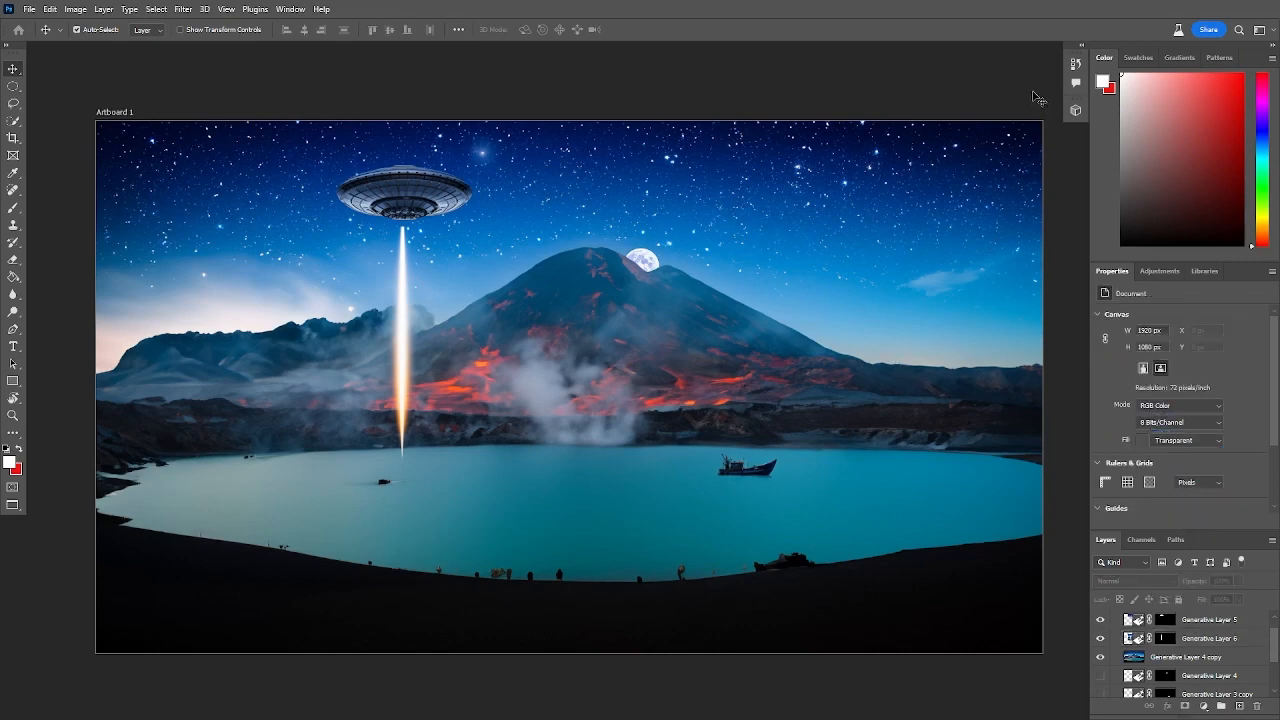